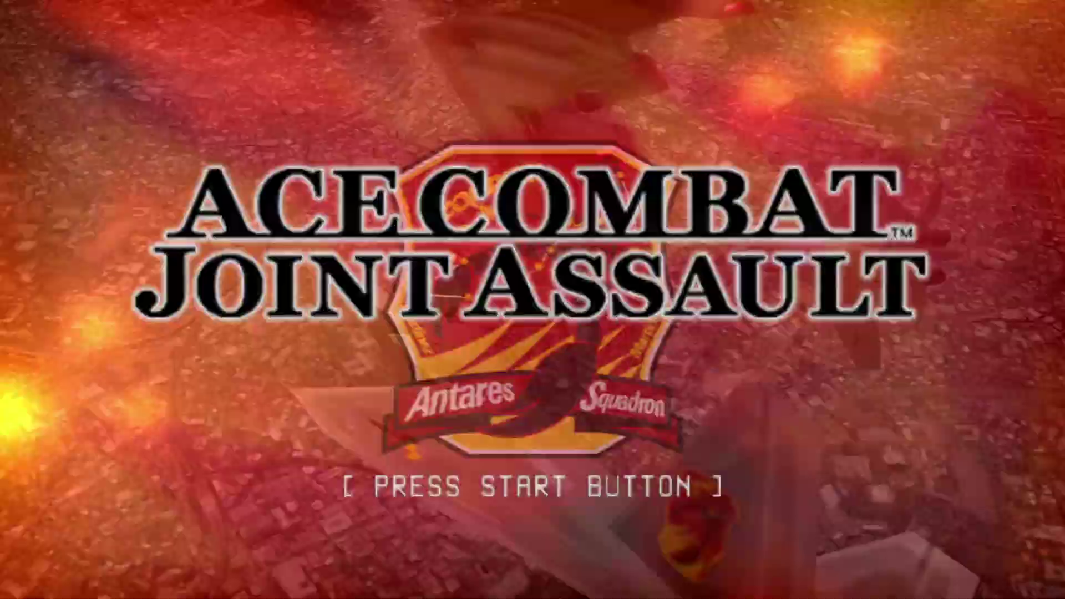
Skip Ace Combat Joint Assault's title screen and enter the Data Viewer menu
{"action": "key", "text": "space"}
{"action": "key", "text": "grave"}
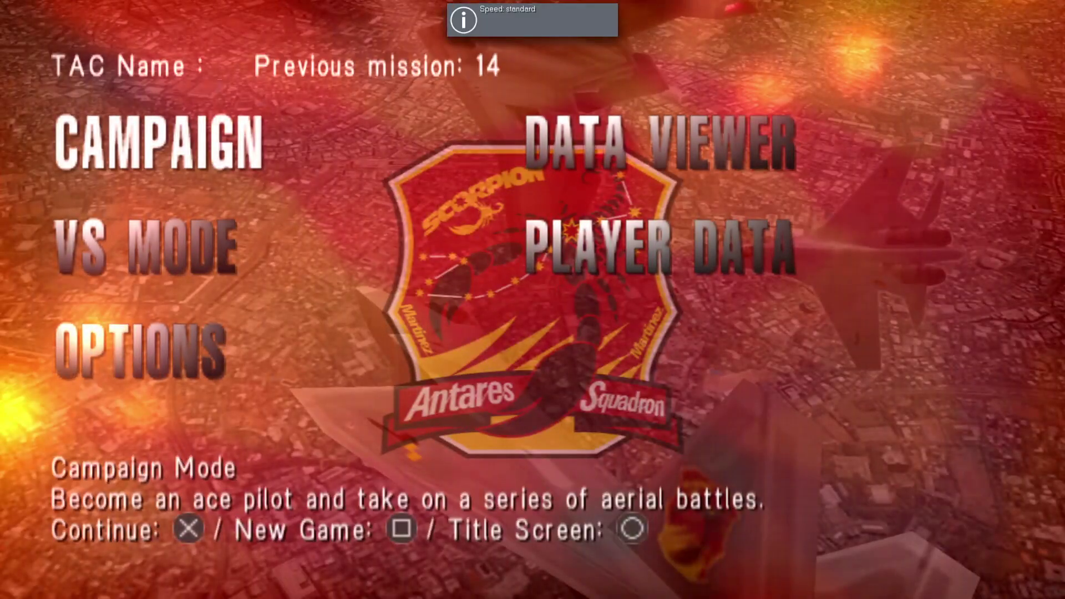
{"action": "key", "text": "Right"}
{"action": "key", "text": "Return"}
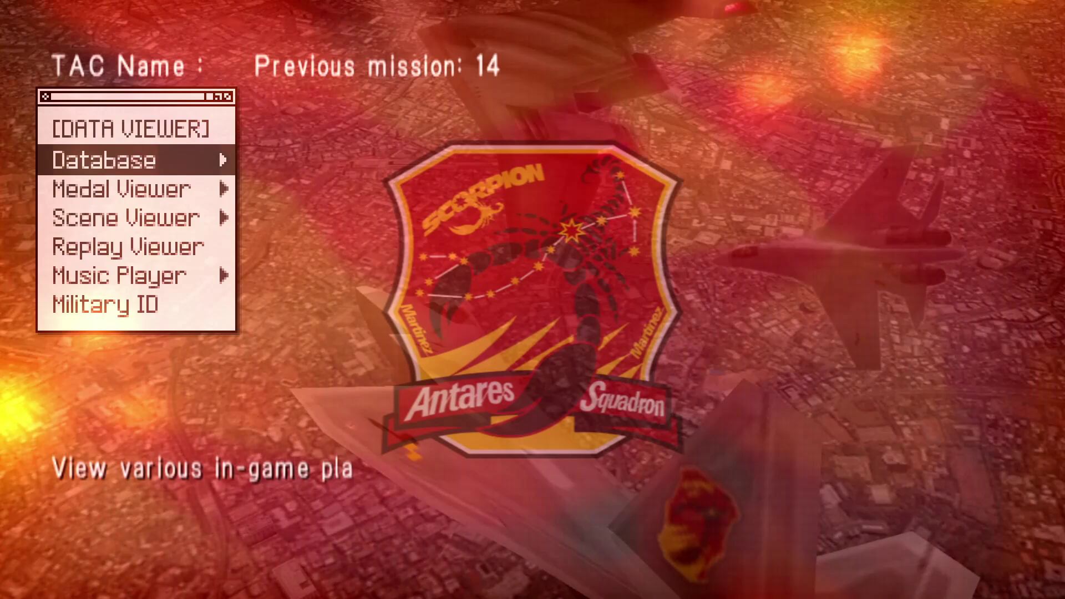
Show the F-16C from Fighter Plane Data full-screen and orbit to a side view
{"action": "key", "text": "Return"}
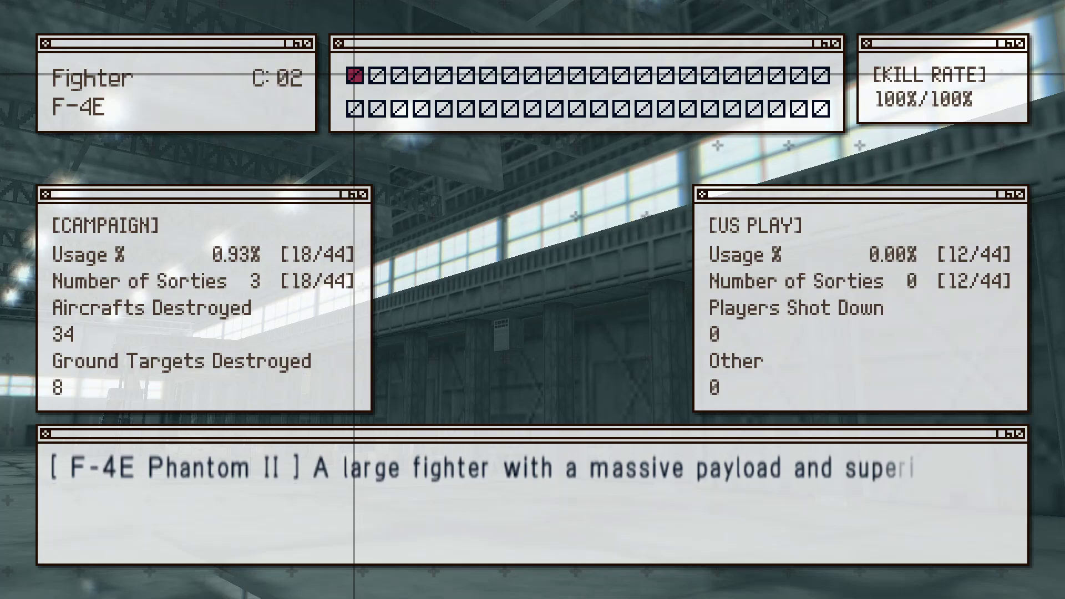
{"action": "key", "text": "Right"}
{"action": "key", "text": "Right"}
{"action": "key", "text": "Right"}
{"action": "key", "text": "Right"}
{"action": "key", "text": "Right"}
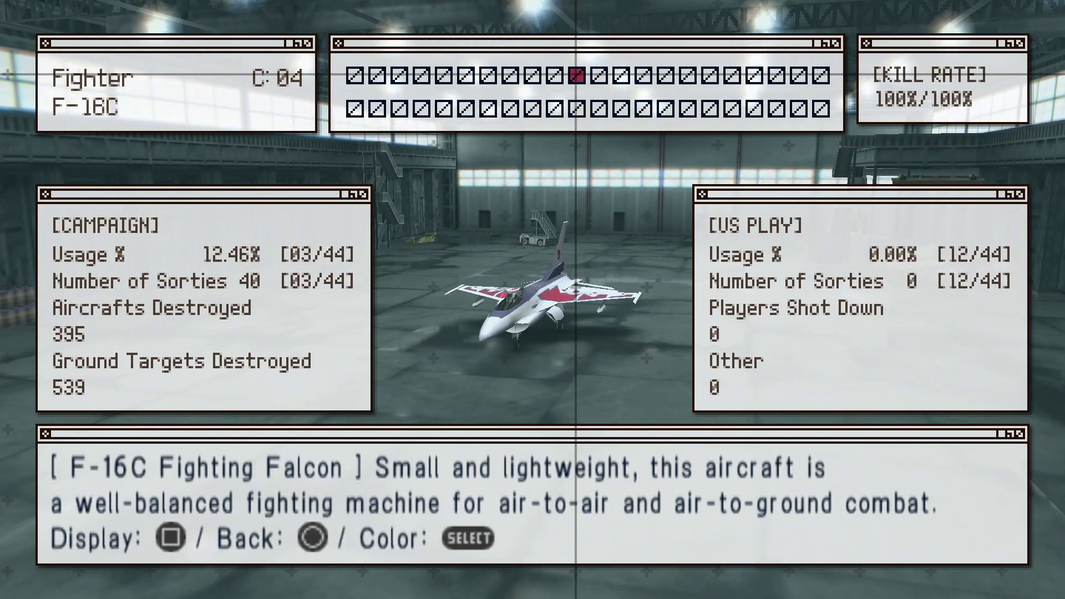
{"action": "key", "text": "a"}
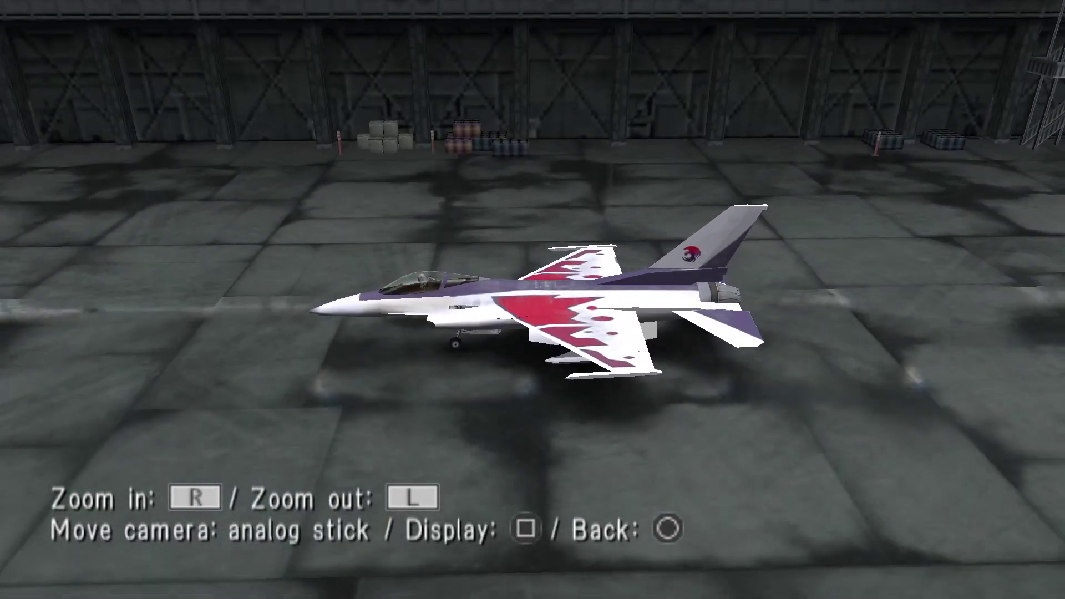
{"action": "key", "text": "i"}
{"action": "key", "text": "w"}
{"action": "key", "text": "l"}
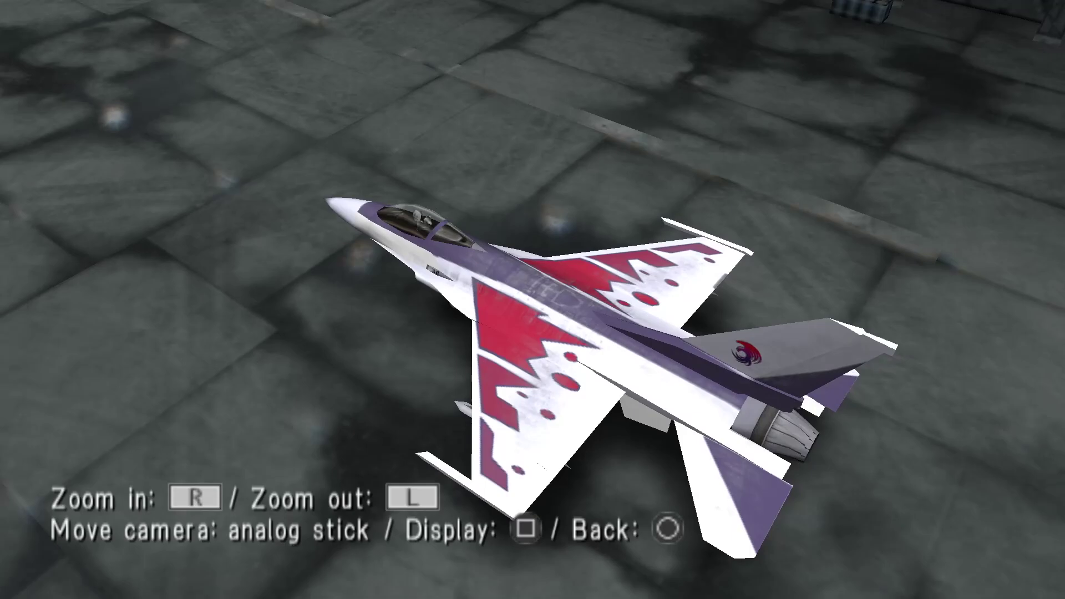
{"action": "key", "text": "l"}
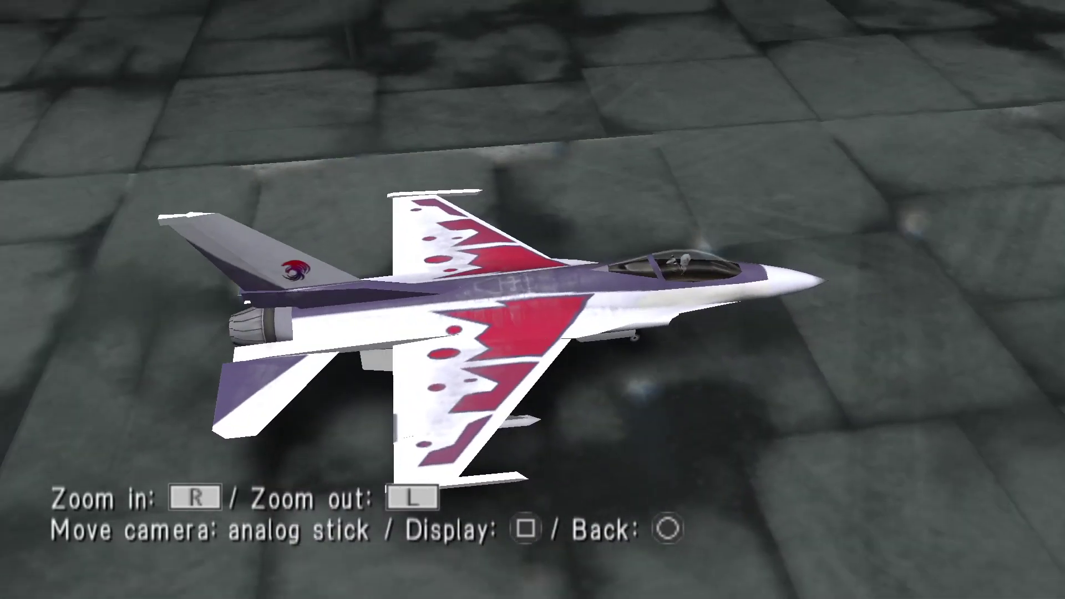
{"action": "key", "text": "k"}
{"action": "key", "text": "l"}
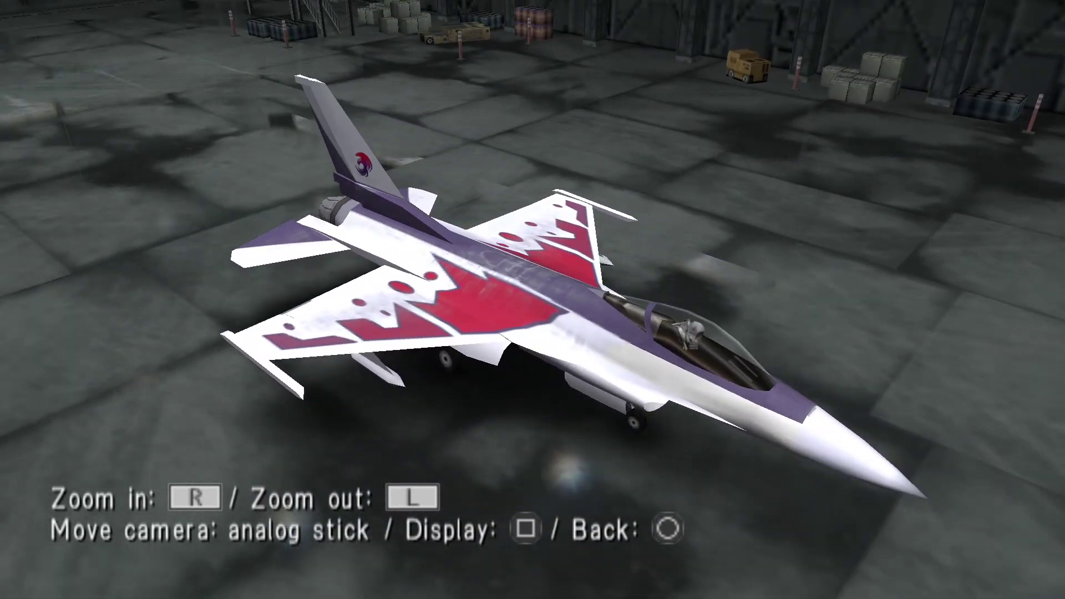
{"action": "key", "text": "l"}
{"action": "key", "text": "i"}
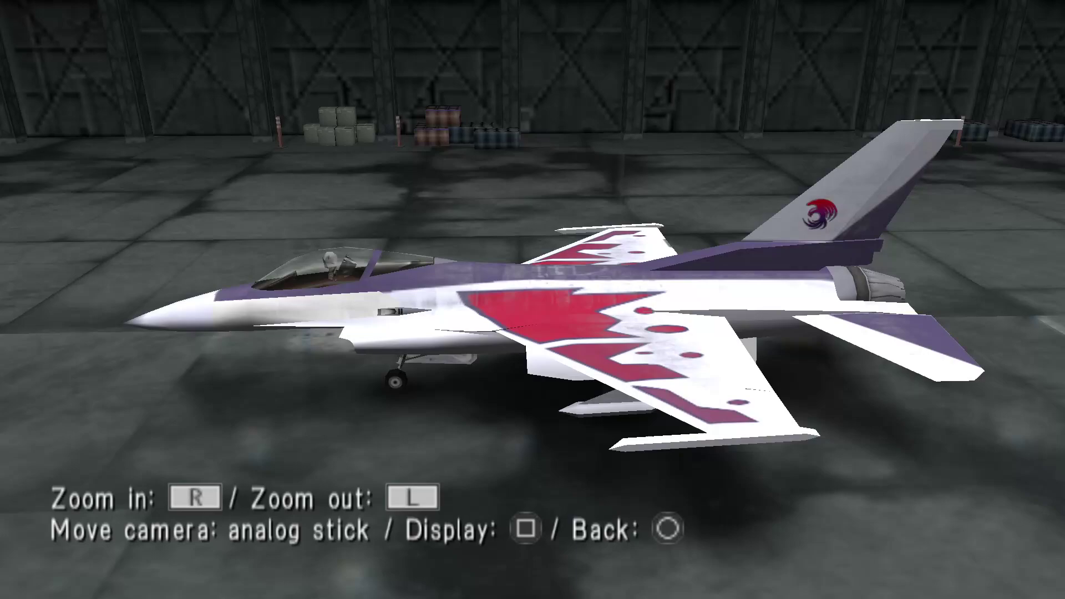
{"action": "key", "text": "l"}
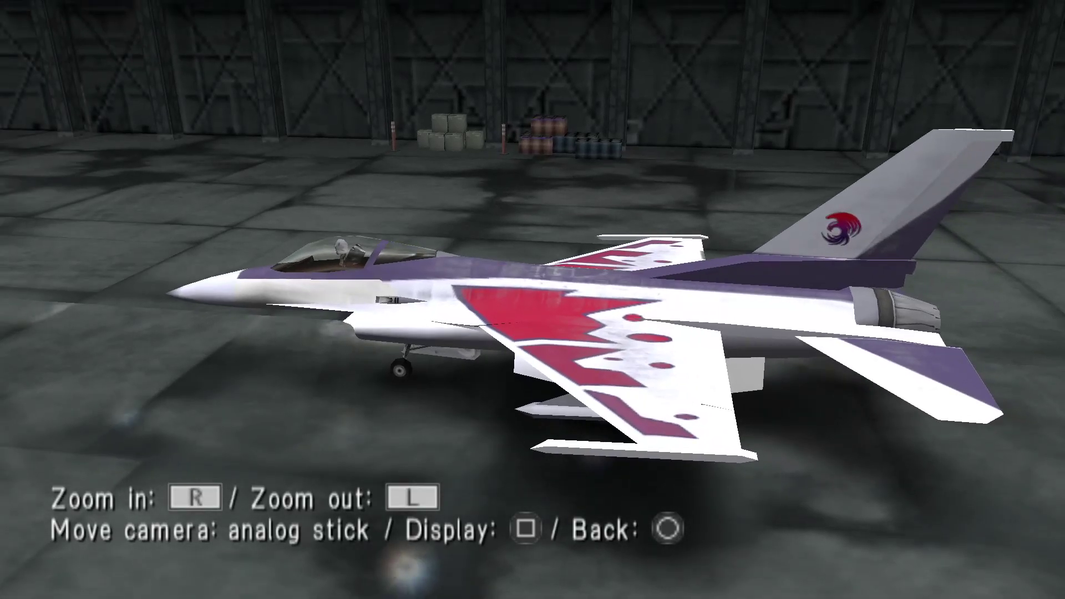
Turn off texture replacement, switch the F-16C to colour 01, and orbit it full-screen
{"action": "key", "text": "x"}
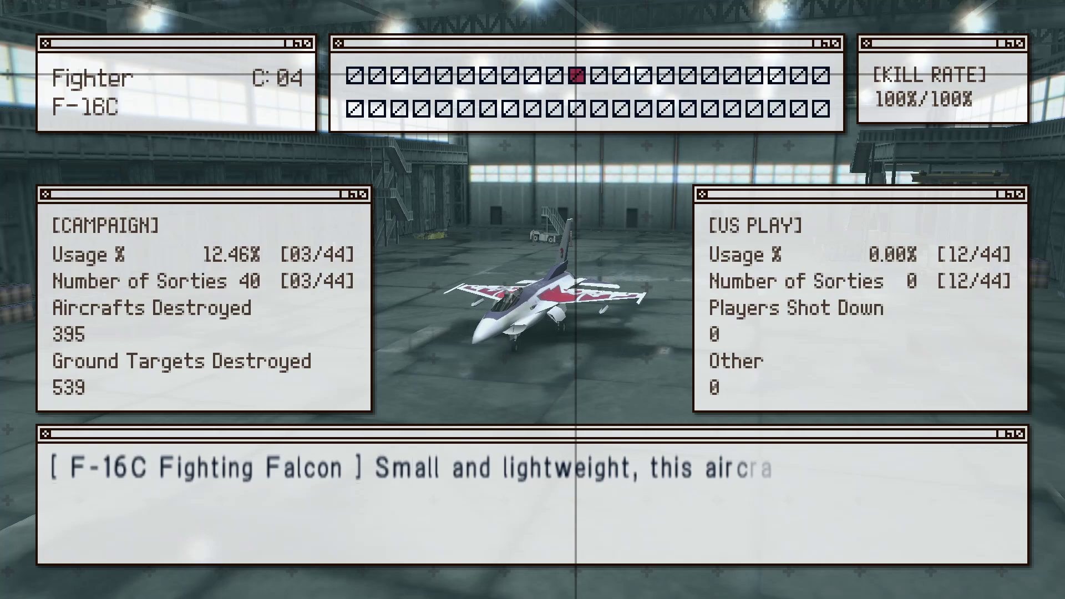
{"action": "key", "text": "t"}
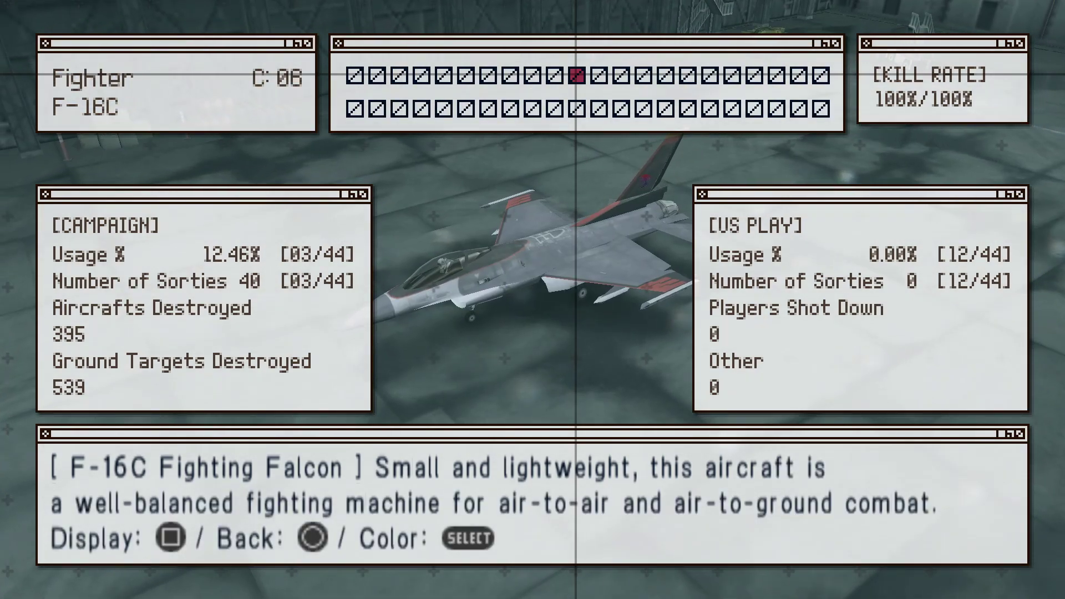
{"action": "key", "text": "v"}
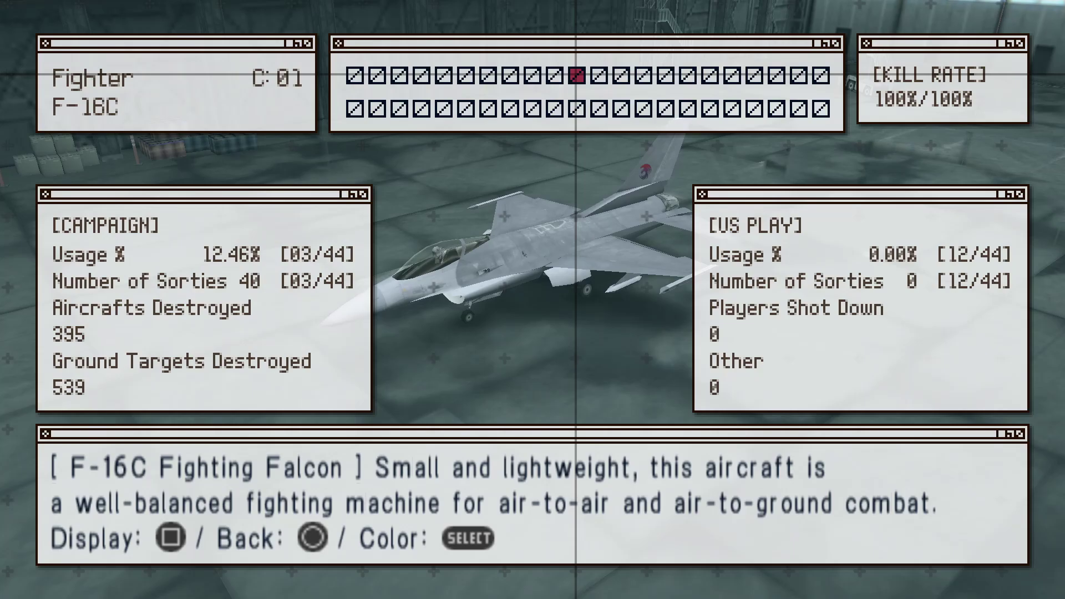
{"action": "key", "text": "a"}
{"action": "key", "text": "l"}
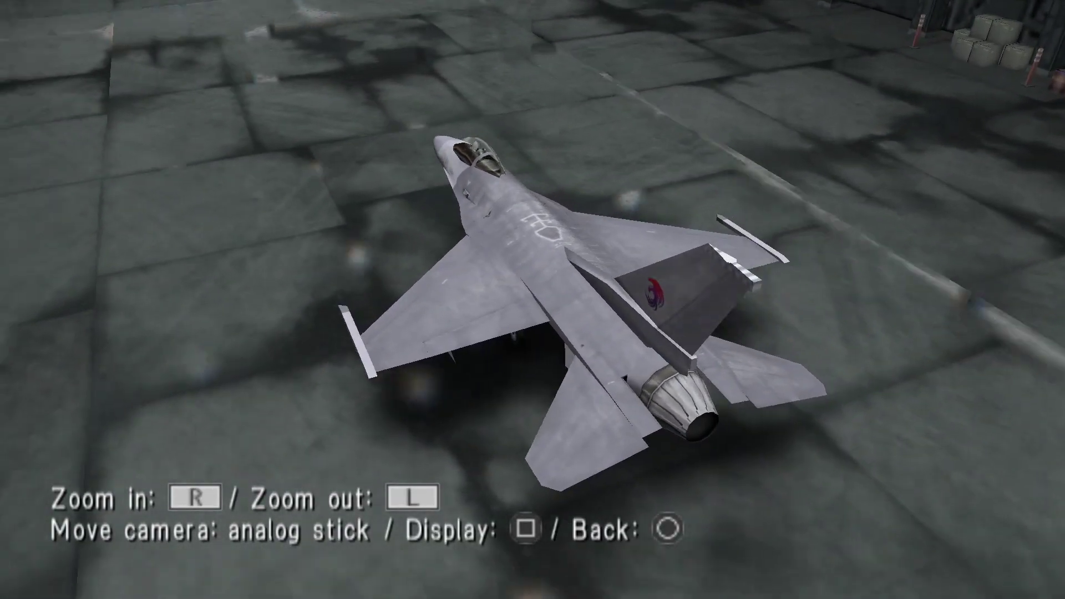
{"action": "key", "text": "l"}
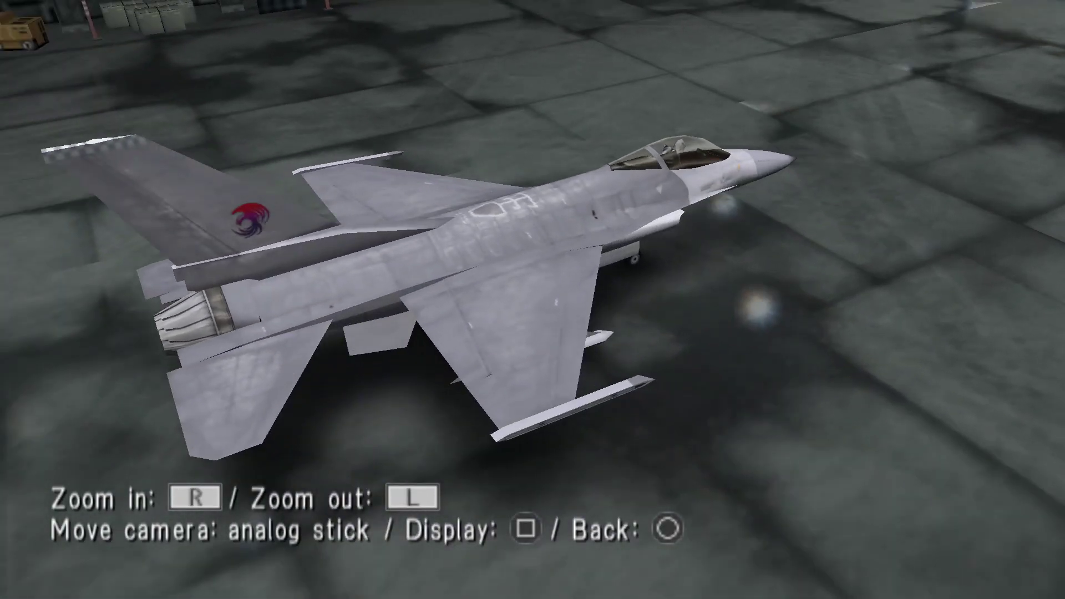
{"action": "key", "text": "l"}
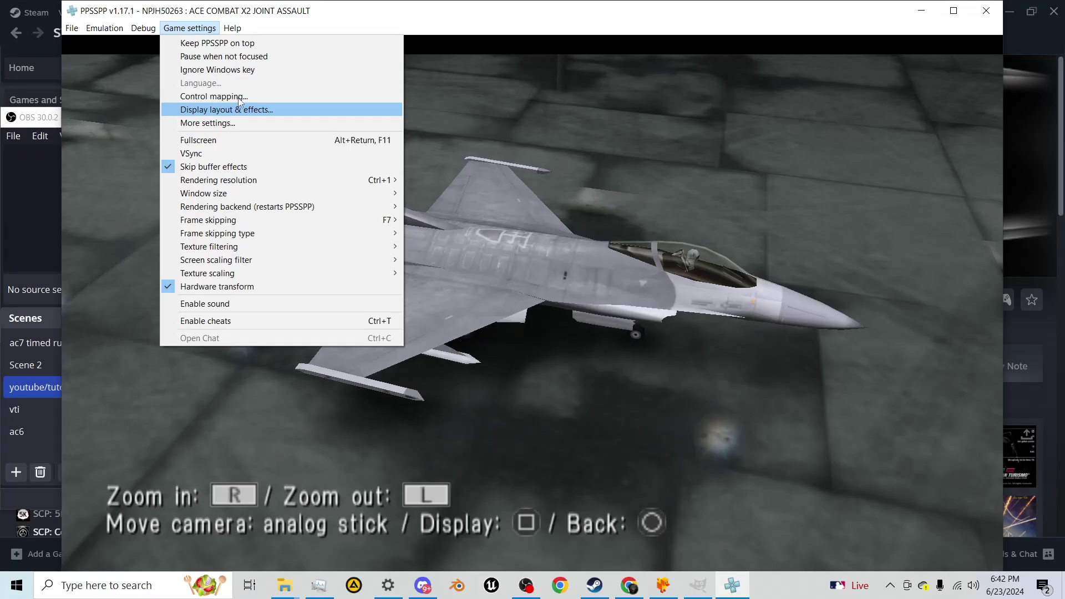
{"action": "left_click", "coordinate": [235, 94]}
{"action": "scroll", "coordinate": [246, 246], "scroll_direction": "down", "scroll_amount": 15}
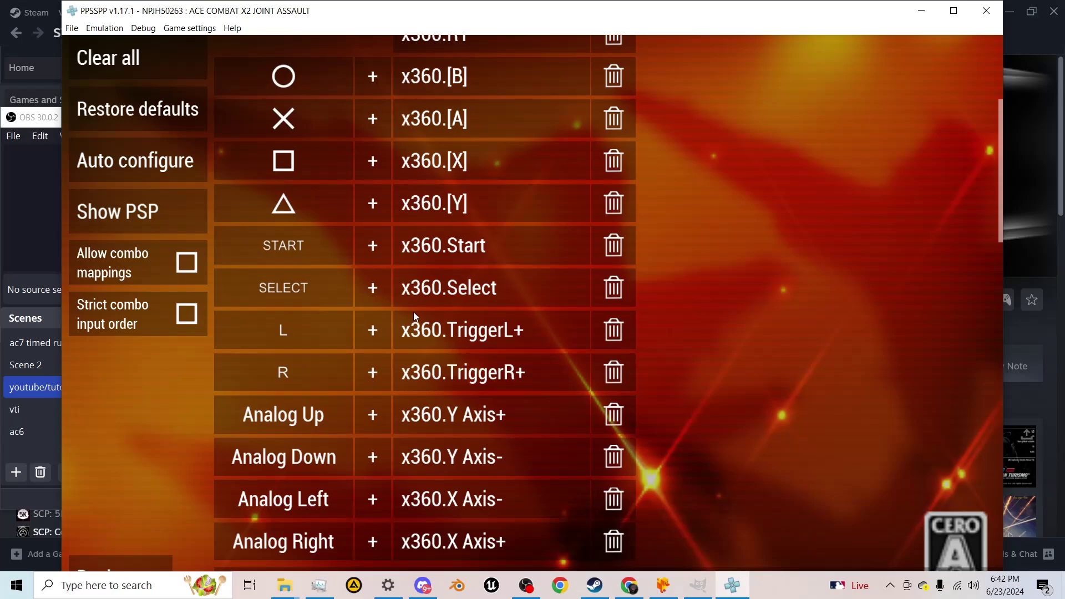
{"action": "scroll", "coordinate": [458, 365], "scroll_direction": "down", "scroll_amount": 5}
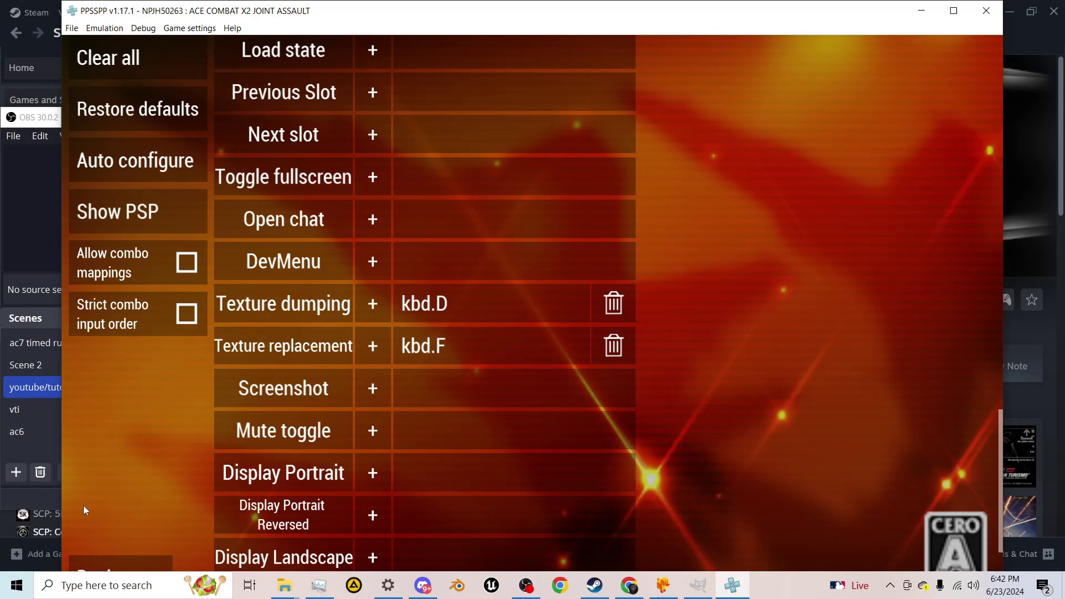
{"action": "left_click", "coordinate": [138, 560]}
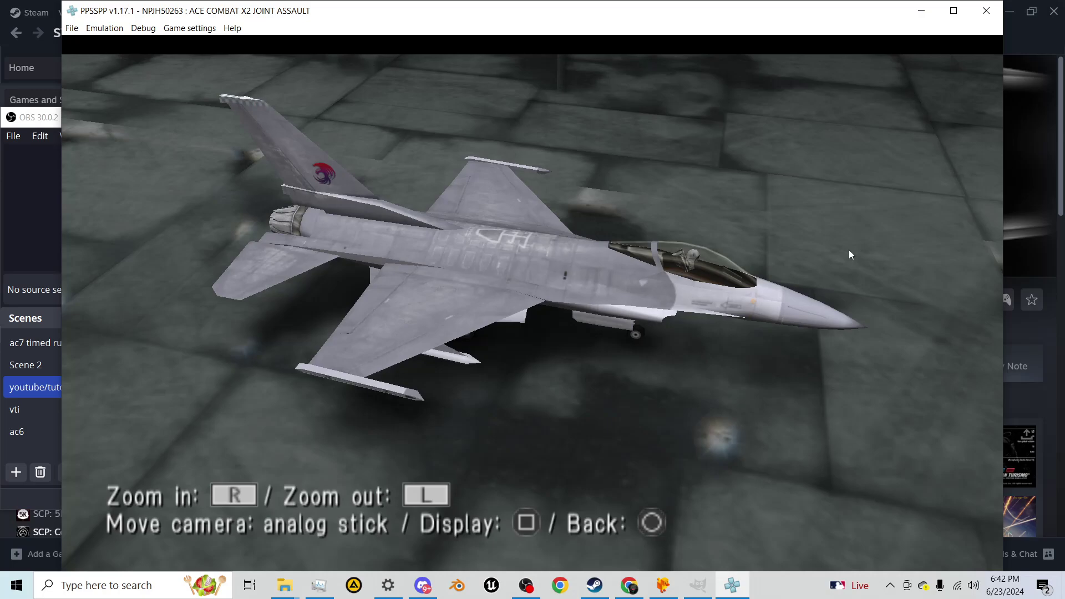
Reopen the F-16C viewer at a side view and enable Save new textures
{"action": "key", "text": "x"}
{"action": "key", "text": "z"}
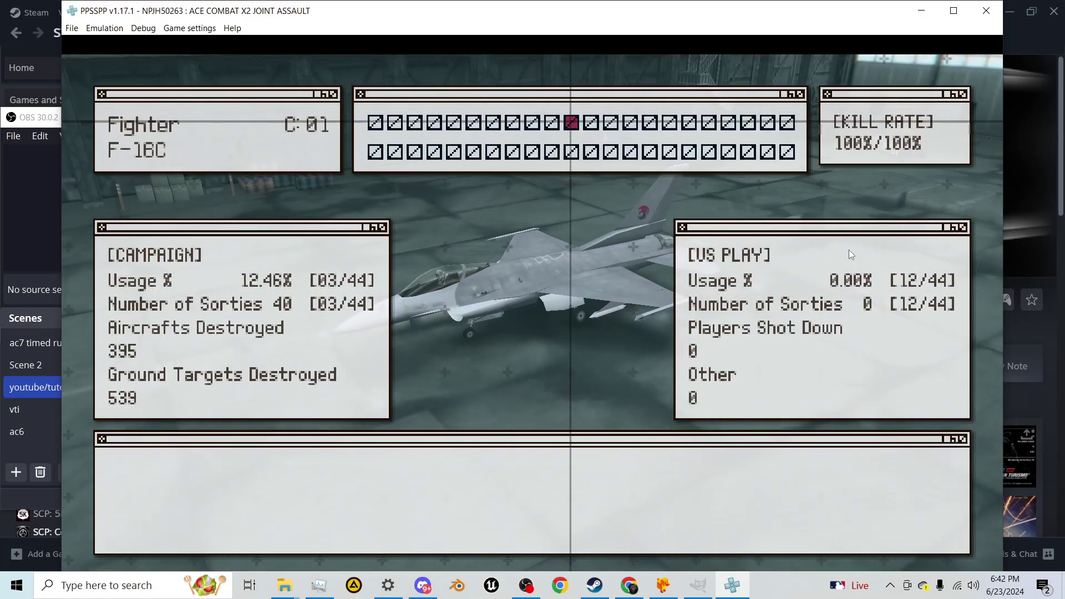
{"action": "key", "text": "a"}
{"action": "key", "text": "w"}
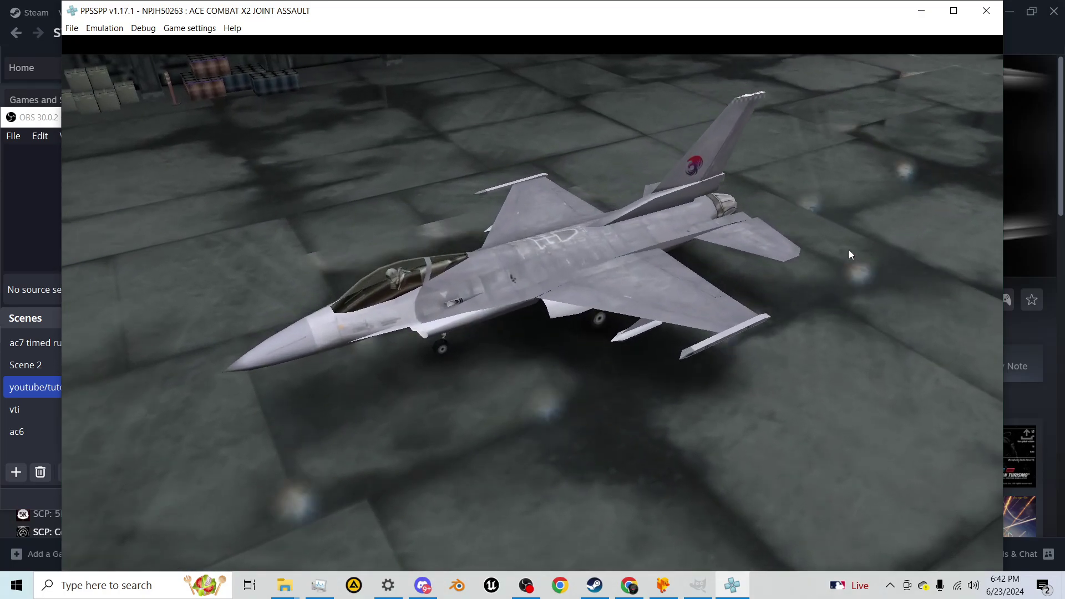
{"action": "key", "text": "Left"}
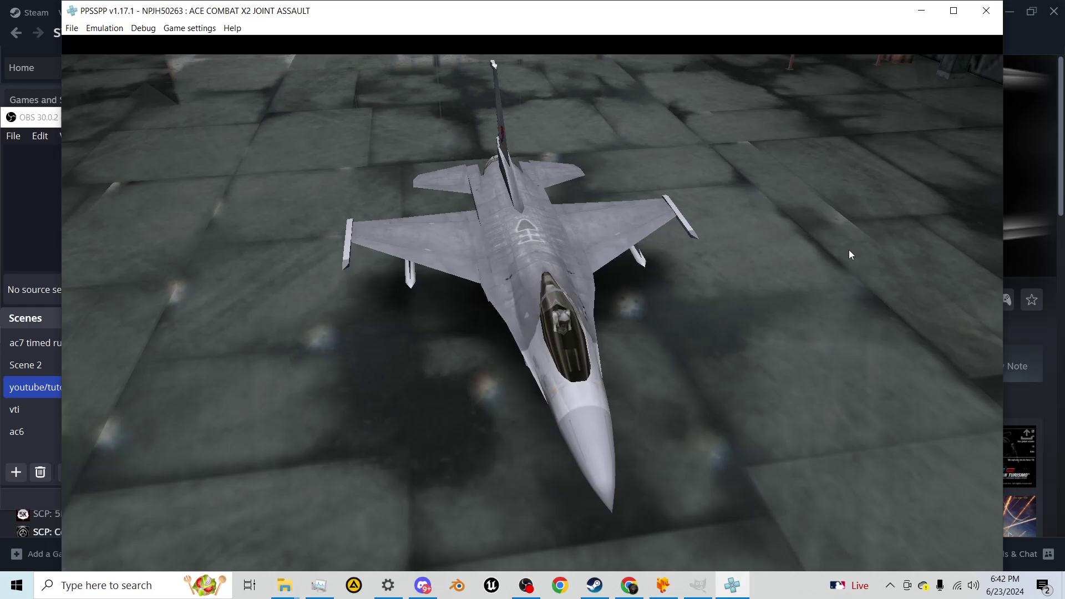
{"action": "key", "text": "l"}
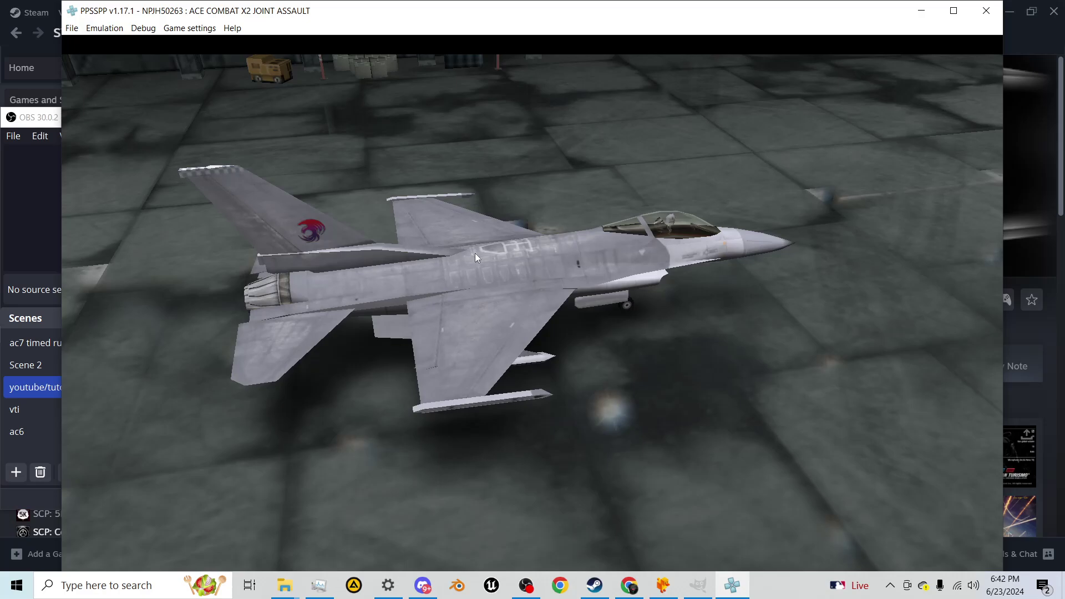
{"action": "key", "text": "t"}
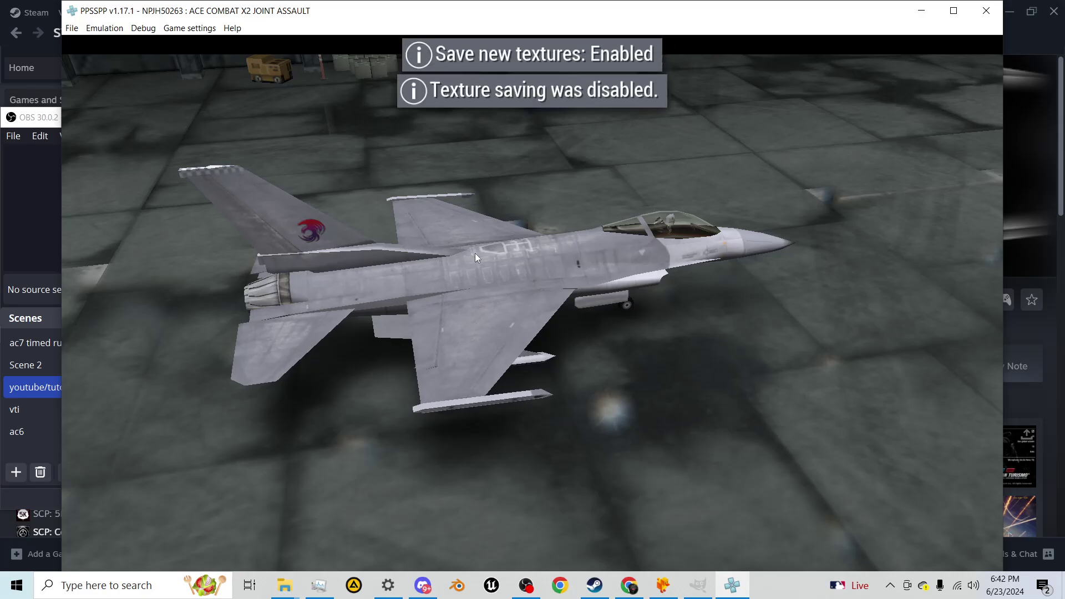
{"action": "key", "text": "t"}
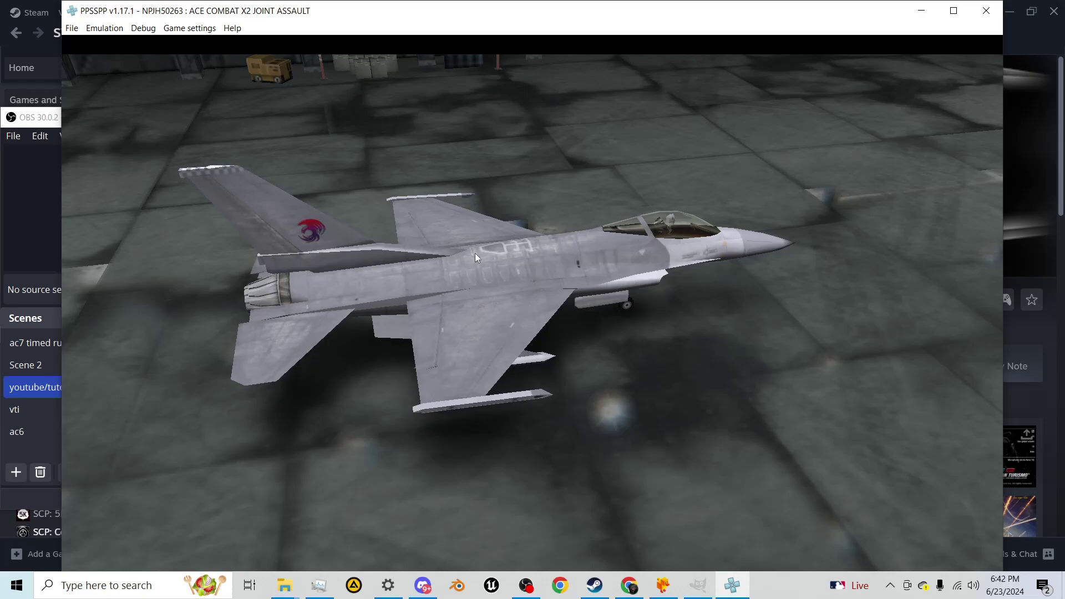
Switch the F-16C to colour 06, view it up close, and re-enable texture saving
{"action": "key", "text": "z"}
{"action": "key", "text": "v"}
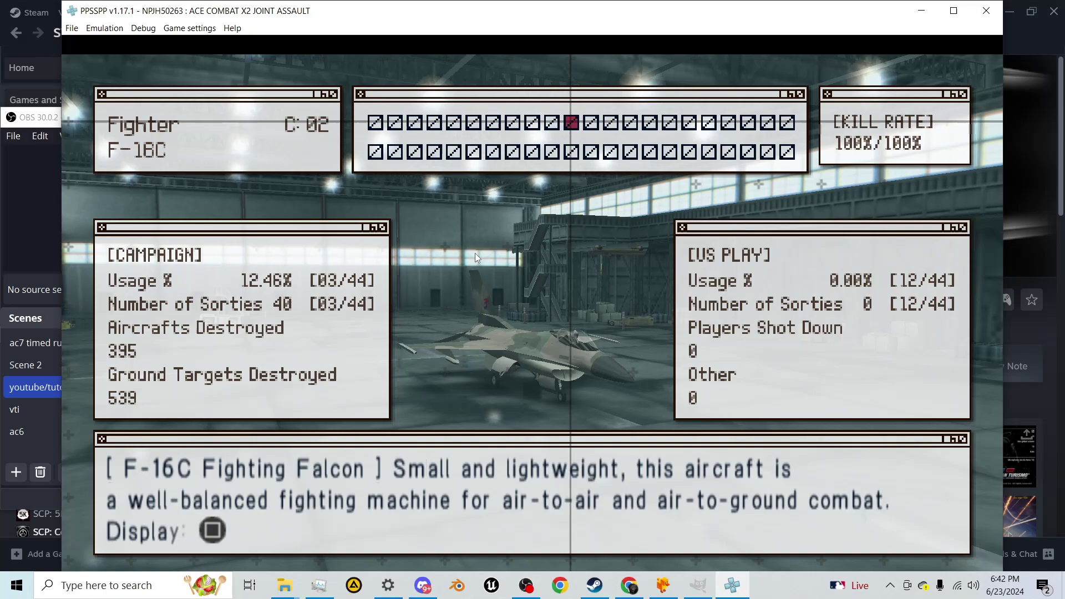
{"action": "key", "text": "v"}
{"action": "key", "text": "v"}
{"action": "key", "text": "v"}
{"action": "key", "text": "v"}
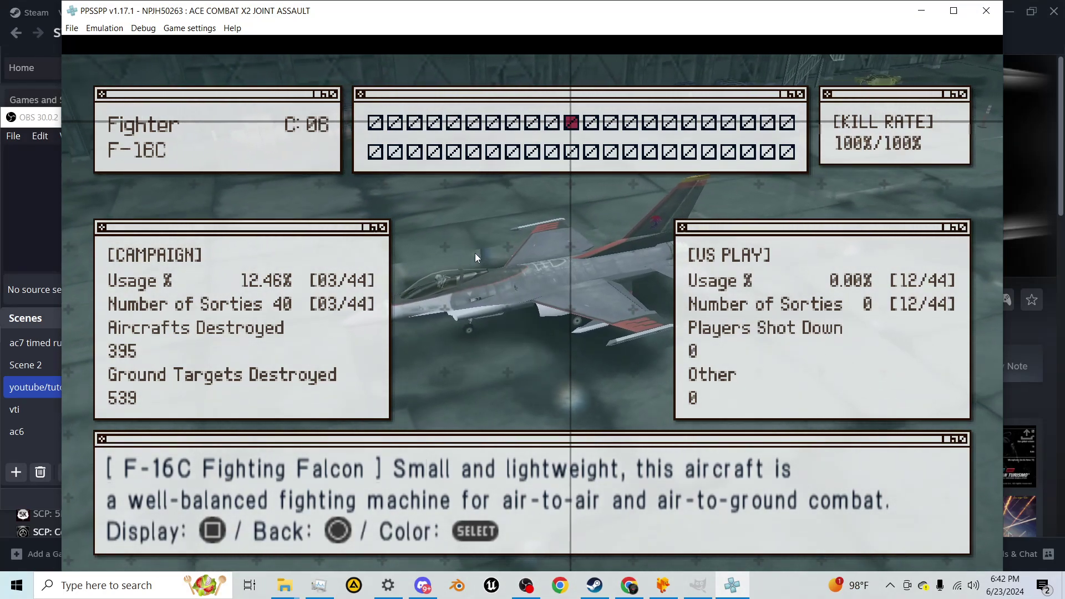
{"action": "key", "text": "a"}
{"action": "key", "text": "i"}
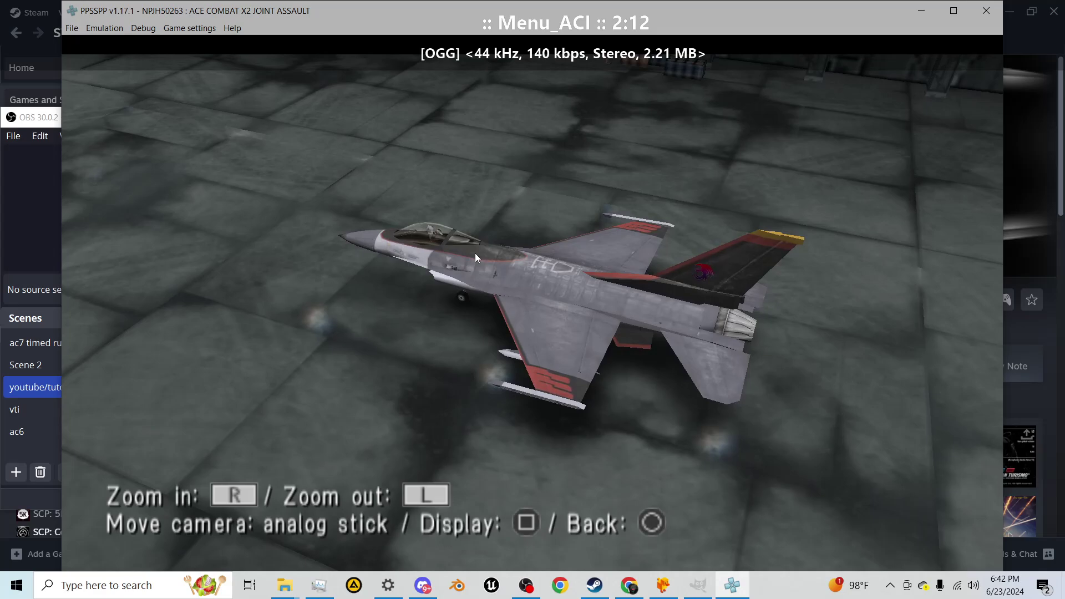
{"action": "key", "text": "w"}
{"action": "key", "text": "t"}
{"action": "key", "text": "t"}
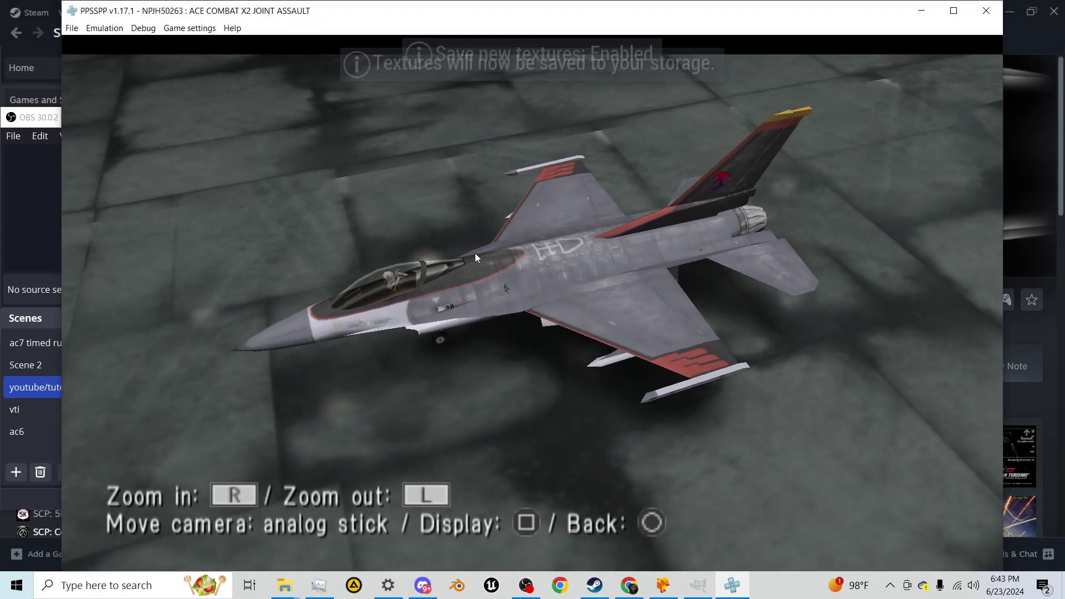
Back out of the Data Viewer to Campaign and select mission SP02
{"action": "key", "text": "a"}
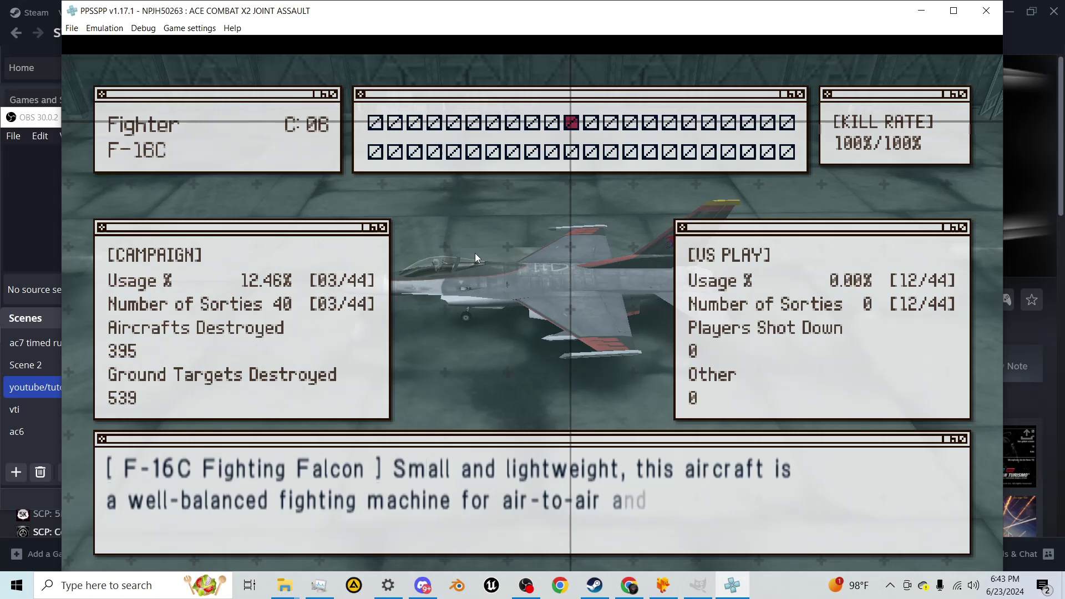
{"action": "key", "text": "grave"}
{"action": "key", "text": "x"}
{"action": "key", "text": "x"}
{"action": "key", "text": "x"}
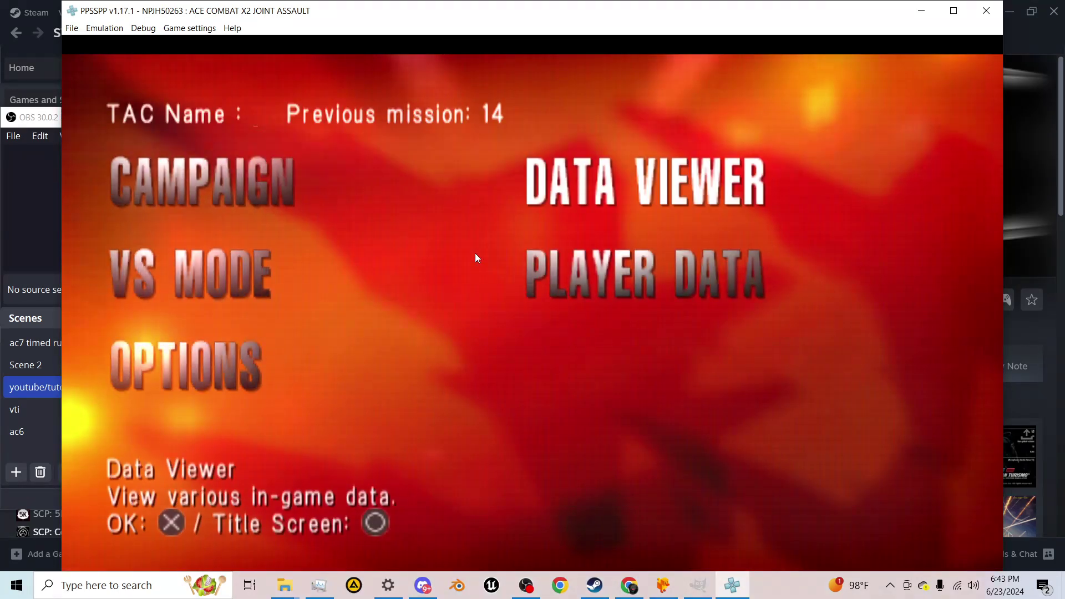
{"action": "key", "text": "Left"}
{"action": "key", "text": "z"}
{"action": "key", "text": "z"}
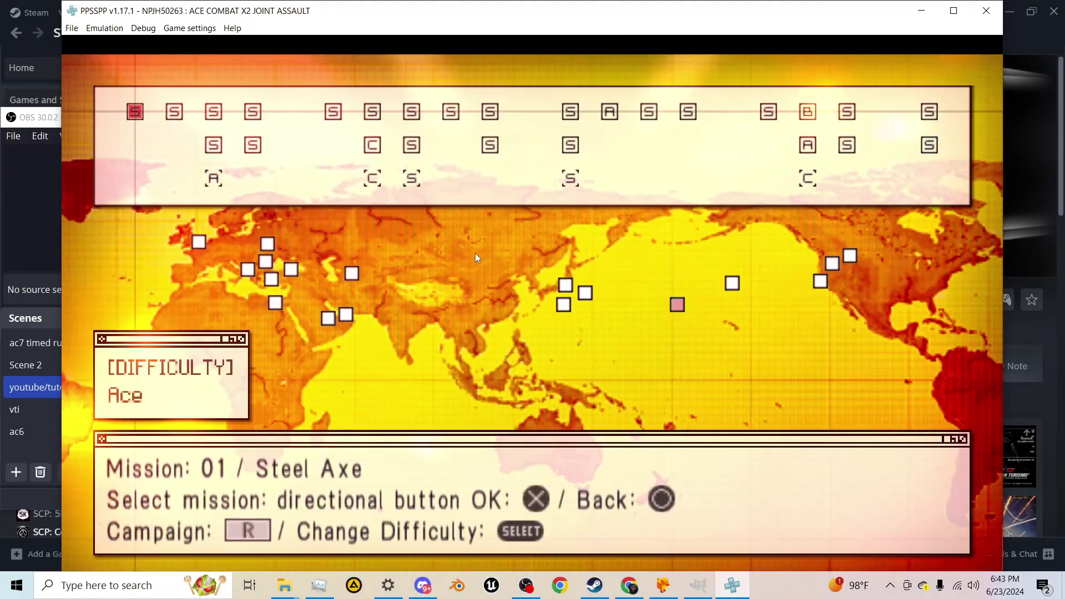
{"action": "key", "text": "Down"}
{"action": "key", "text": "z"}
{"action": "key", "text": "z"}
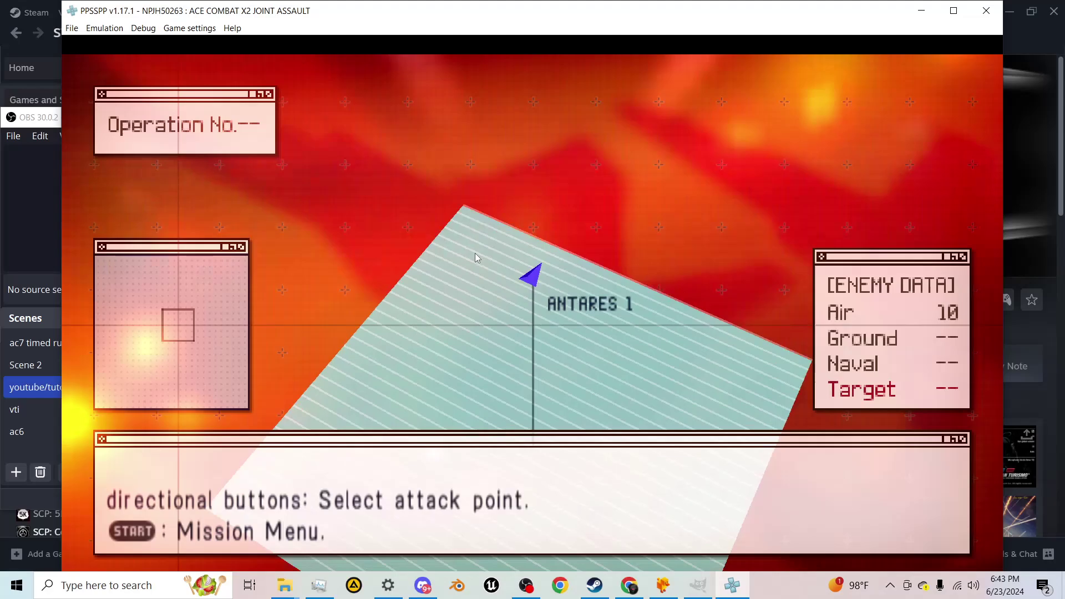
{"action": "key", "text": "space"}
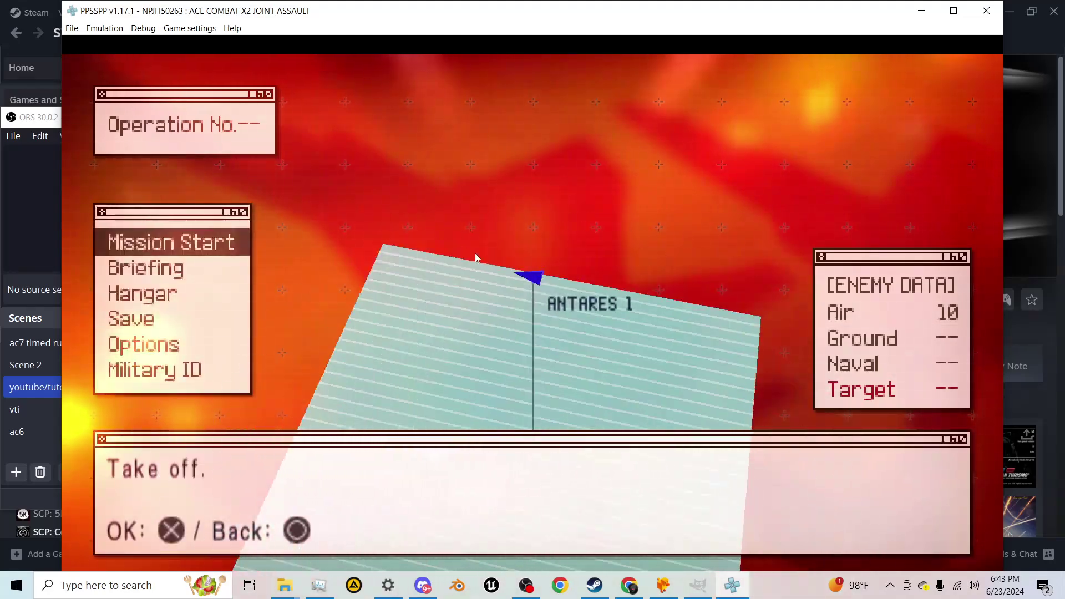
Pick the F-16C in colour 06 for the mission and toggle texture saving
{"action": "key", "text": "z"}
{"action": "key", "text": "Left"}
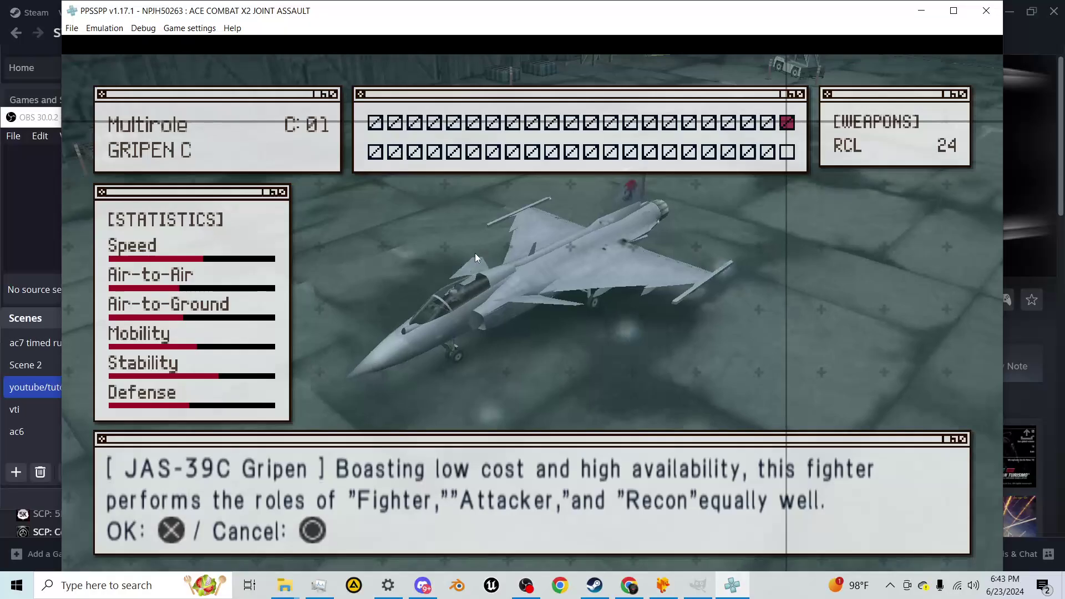
{"action": "key", "text": "Left"}
{"action": "key", "text": "Left"}
{"action": "key", "text": "Left"}
{"action": "key", "text": "Left"}
{"action": "key", "text": "Left"}
{"action": "key", "text": "Left"}
{"action": "key", "text": "Left"}
{"action": "key", "text": "Left"}
{"action": "key", "text": "Left"}
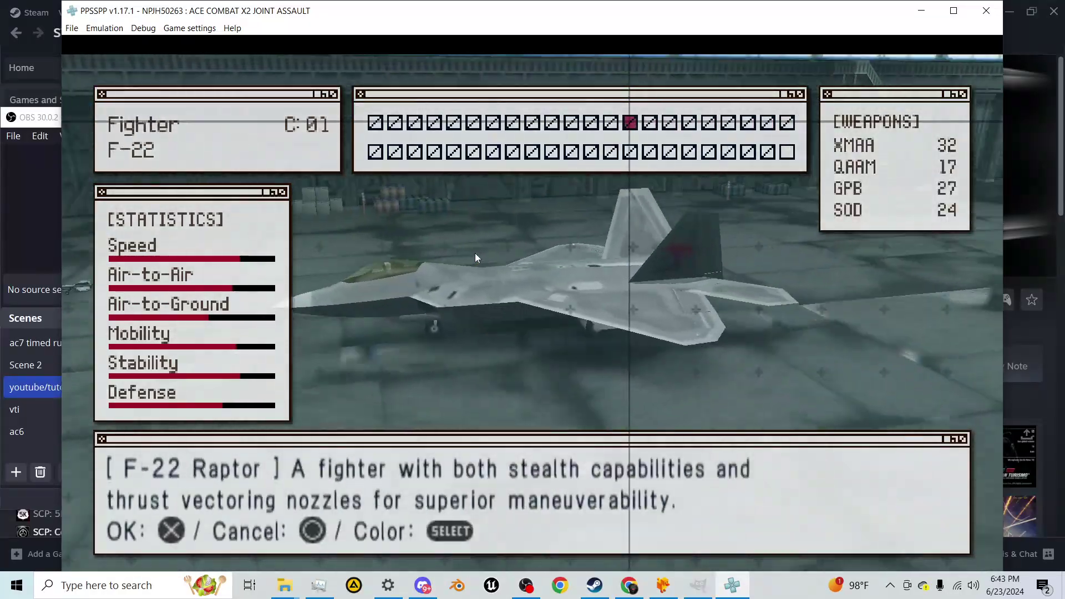
{"action": "key", "text": "Left"}
{"action": "key", "text": "Left"}
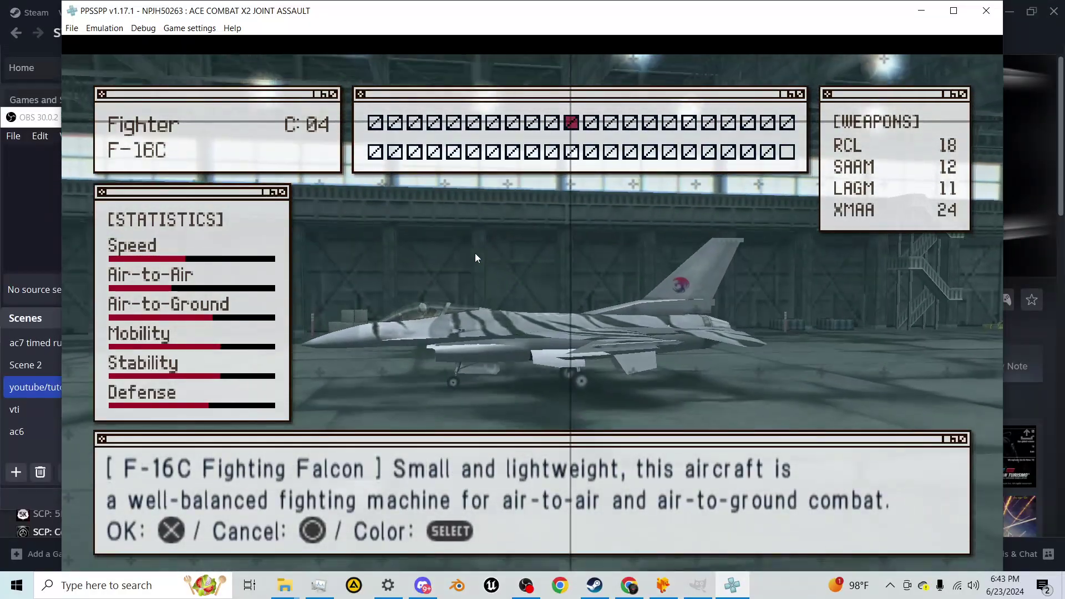
{"action": "key", "text": "v"}
{"action": "key", "text": "v"}
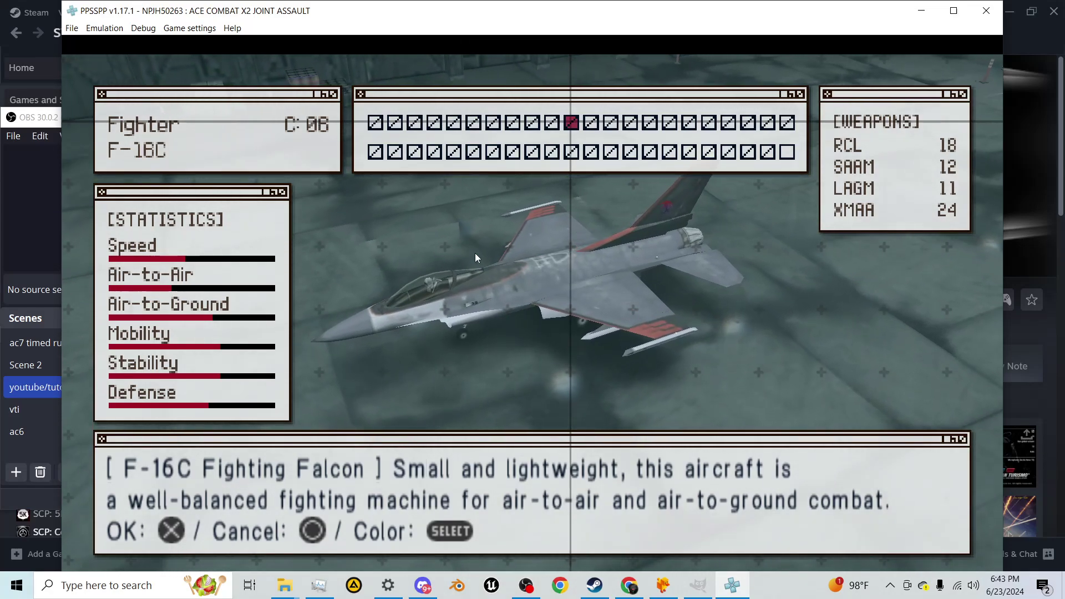
{"action": "key", "text": "t"}
{"action": "key", "text": "t"}
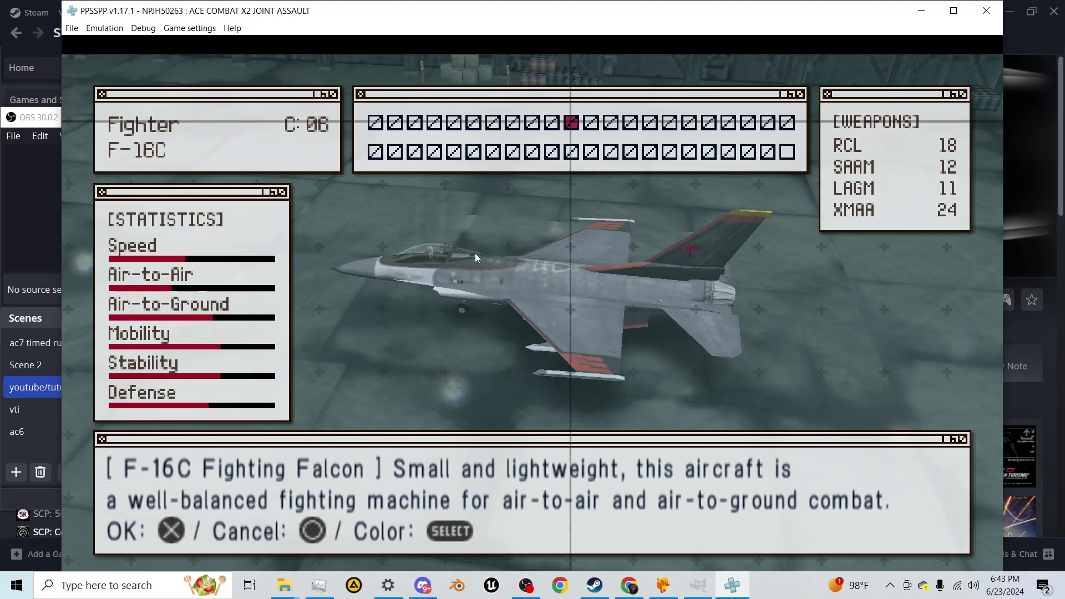
Confirm the F-16C's weapons and launch mission SP02
{"action": "key", "text": "z"}
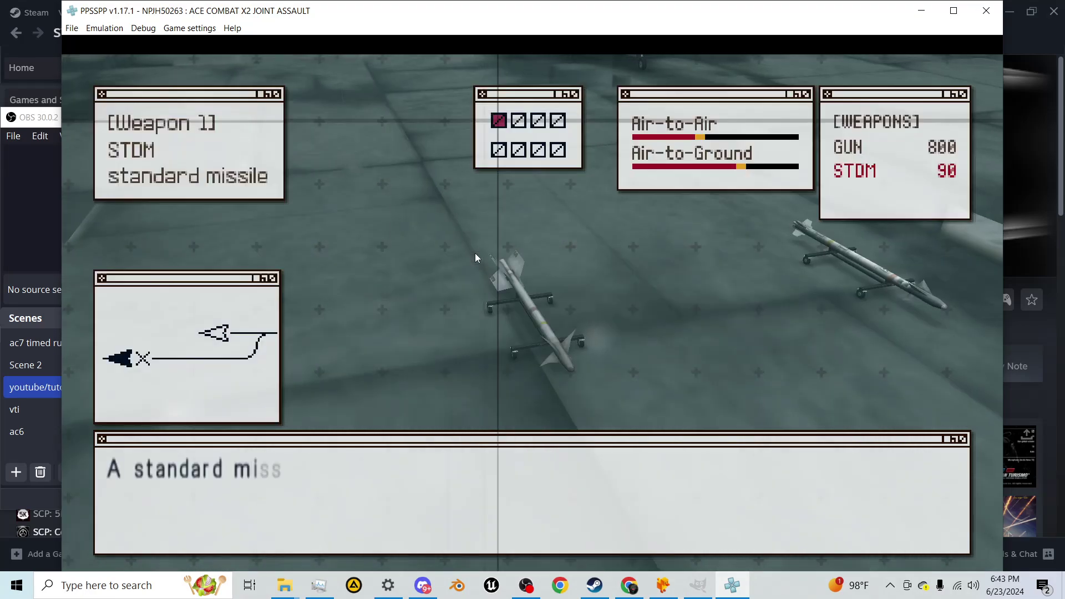
{"action": "key", "text": "z"}
{"action": "key", "text": "z"}
{"action": "key", "text": "z"}
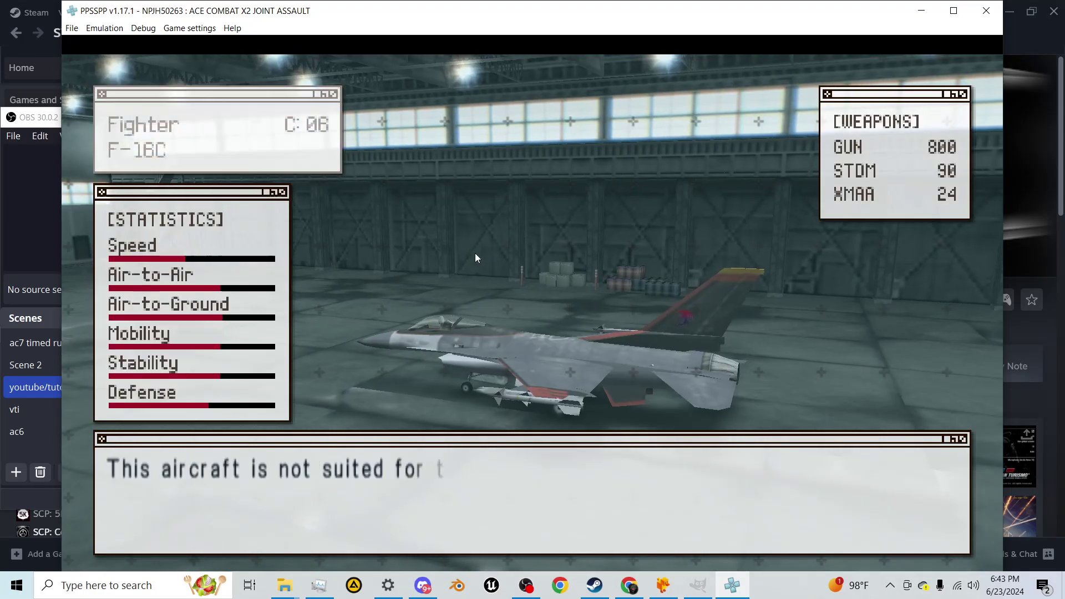
{"action": "key", "text": "grave"}
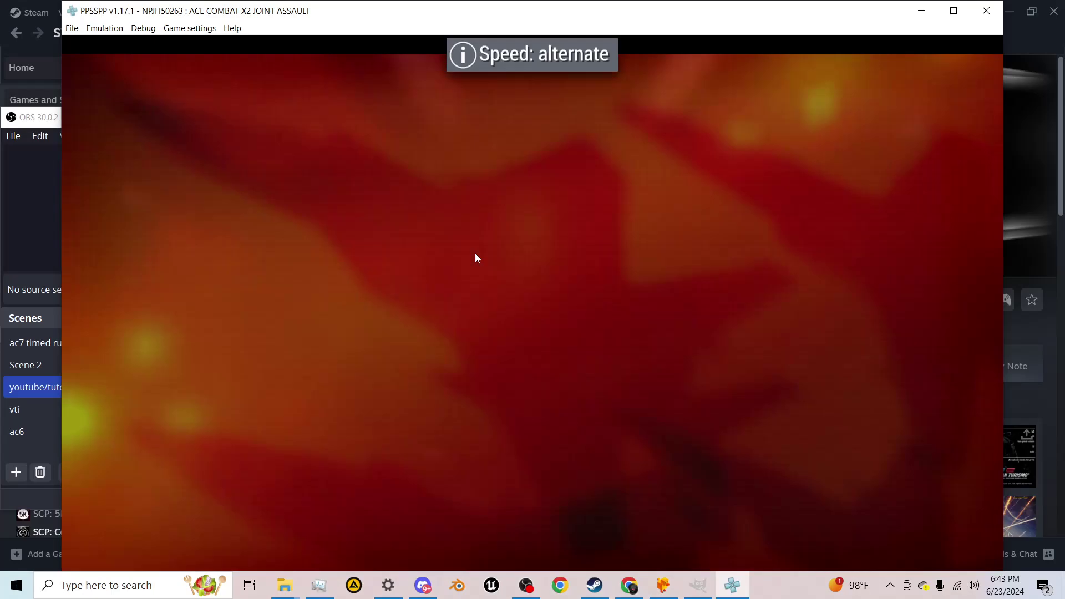
{"action": "key", "text": "grave"}
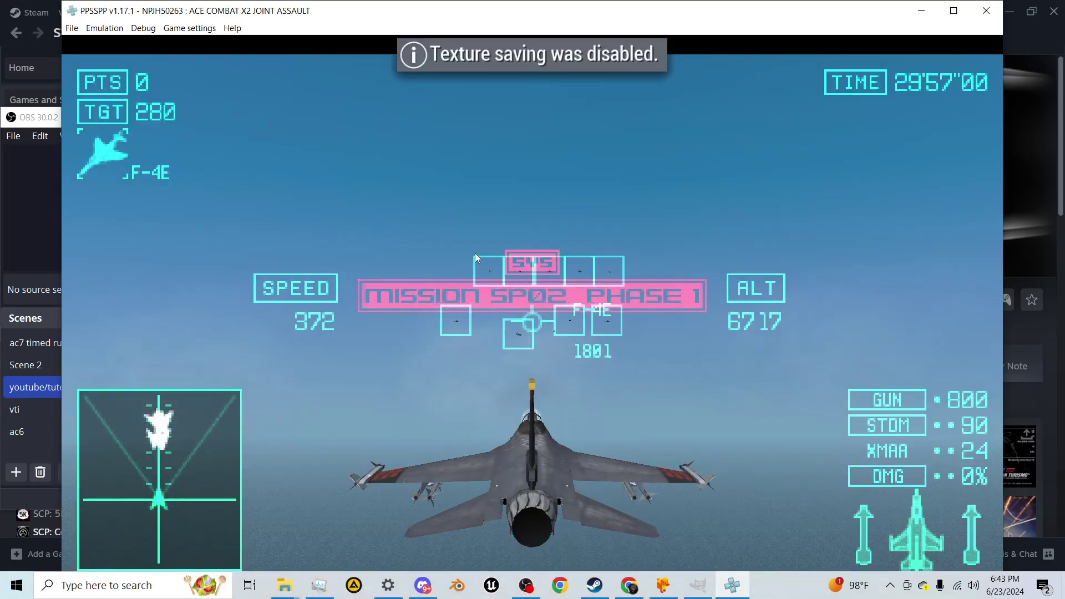
Toggle texture saving and fly briefly, firing missiles at enemies
{"action": "key", "text": "t"}
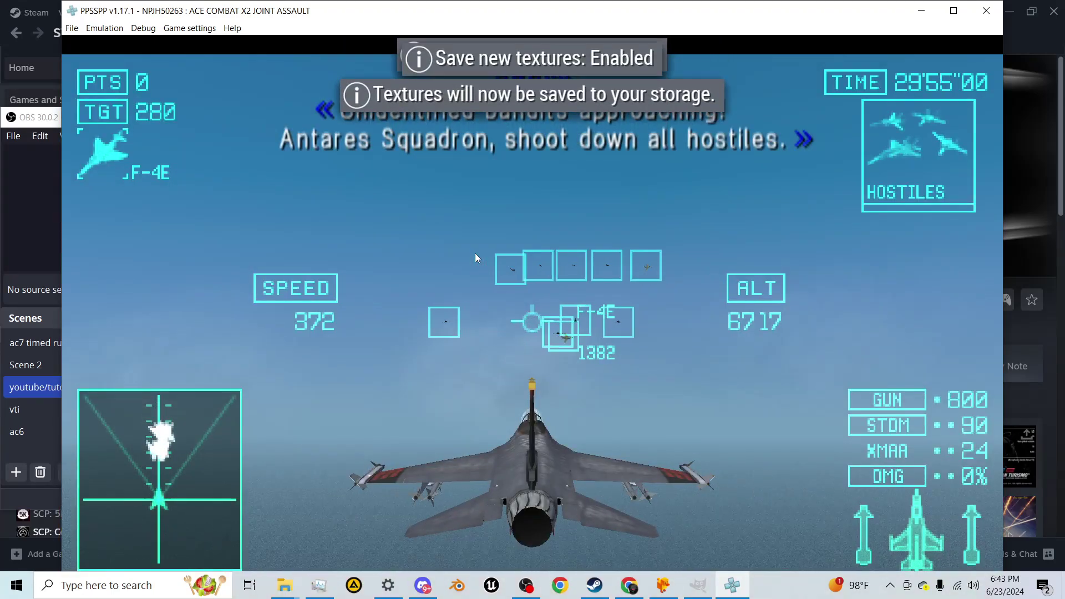
{"action": "key", "text": "t"}
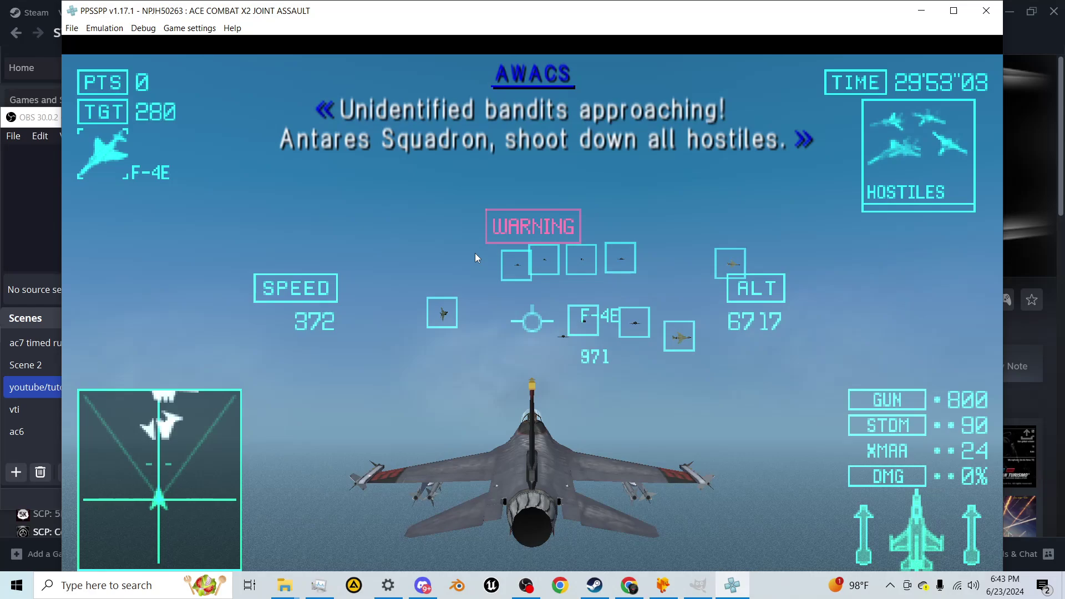
{"action": "key", "text": "w"}
{"action": "key", "text": "x"}
{"action": "key", "text": "x"}
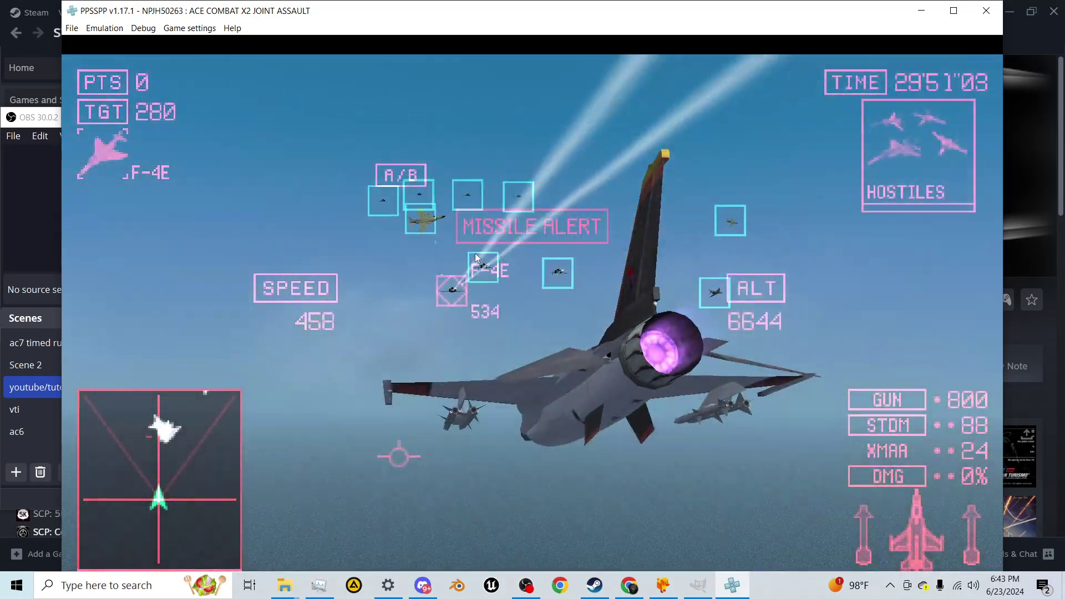
Pause and quit mission SP02
{"action": "key", "text": "space"}
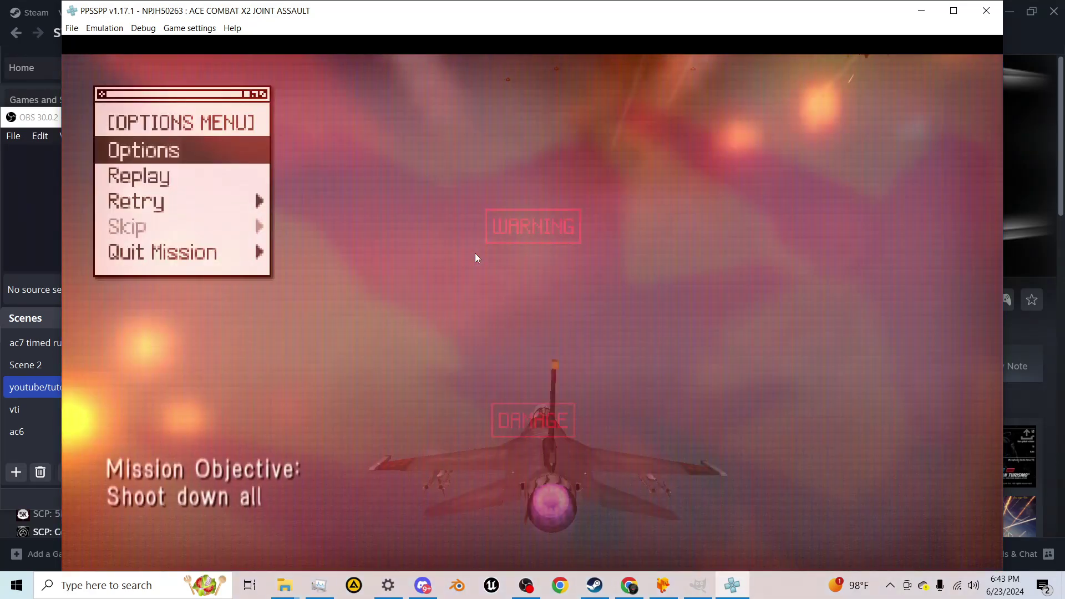
{"action": "key", "text": "Down"}
{"action": "key", "text": "Down"}
{"action": "key", "text": "Down"}
{"action": "key", "text": "Down"}
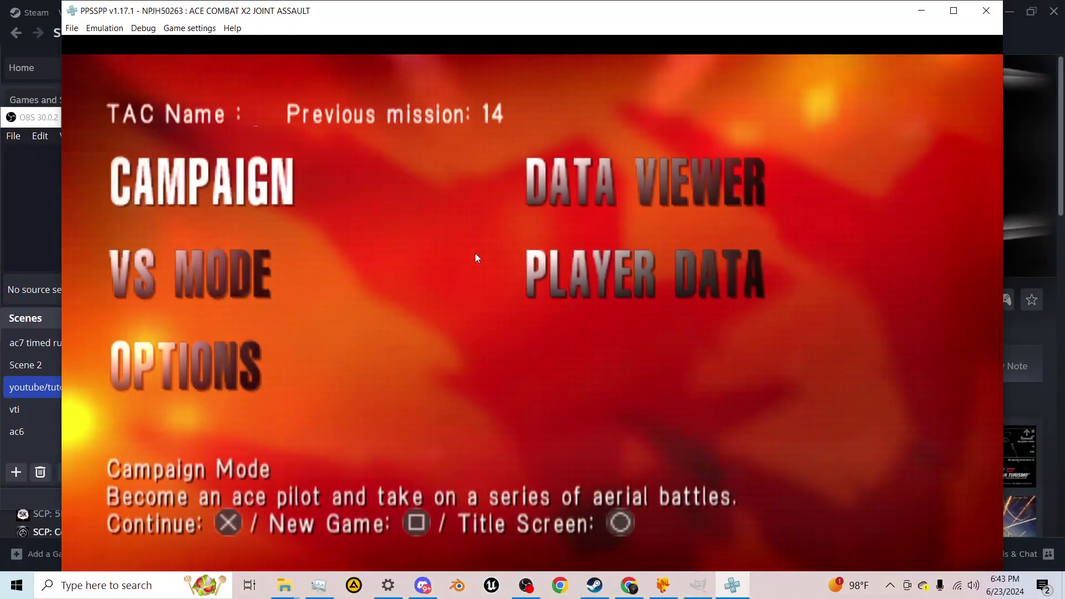
{"action": "key", "text": "Right"}
Return to the F-16C in Fighter Plane Data and orbit it close up full-screen
{"action": "key", "text": "x"}
{"action": "key", "text": "x"}
{"action": "key", "text": "Down"}
{"action": "key", "text": "Down"}
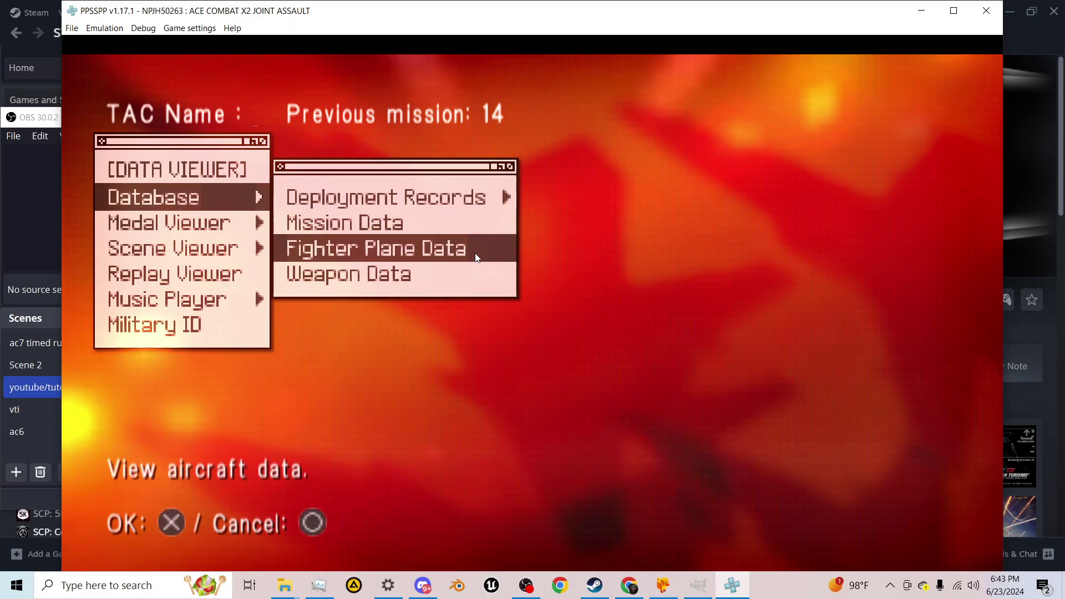
{"action": "key", "text": "x"}
{"action": "key", "text": "Right"}
{"action": "key", "text": "Right"}
{"action": "key", "text": "Right"}
{"action": "key", "text": "Right"}
{"action": "key", "text": "Right"}
{"action": "key", "text": "Right"}
{"action": "key", "text": "Right"}
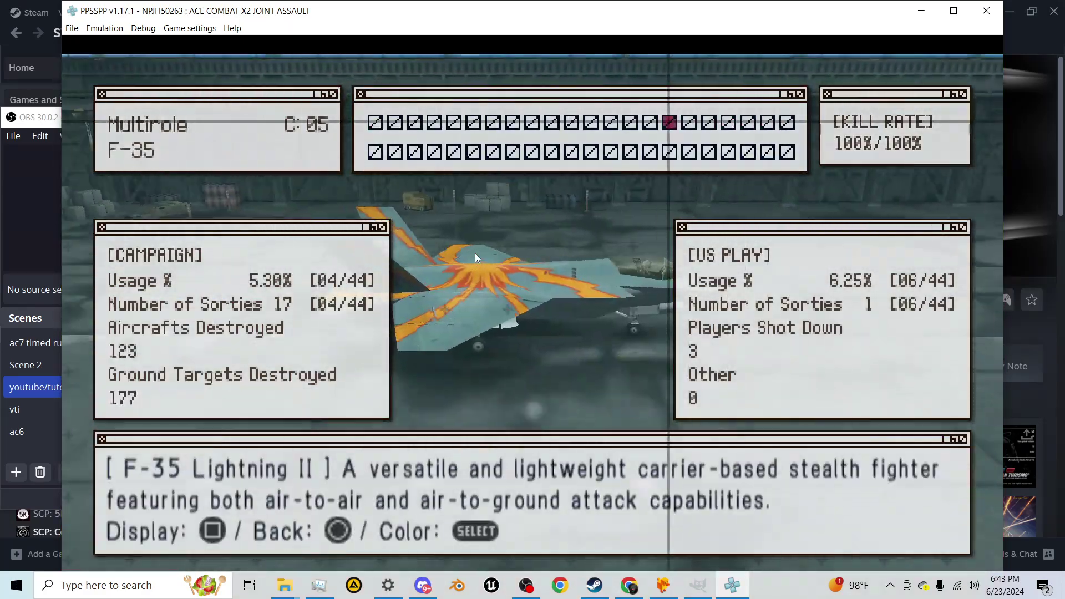
{"action": "key", "text": "Right"}
{"action": "key", "text": "Right"}
{"action": "key", "text": "Right"}
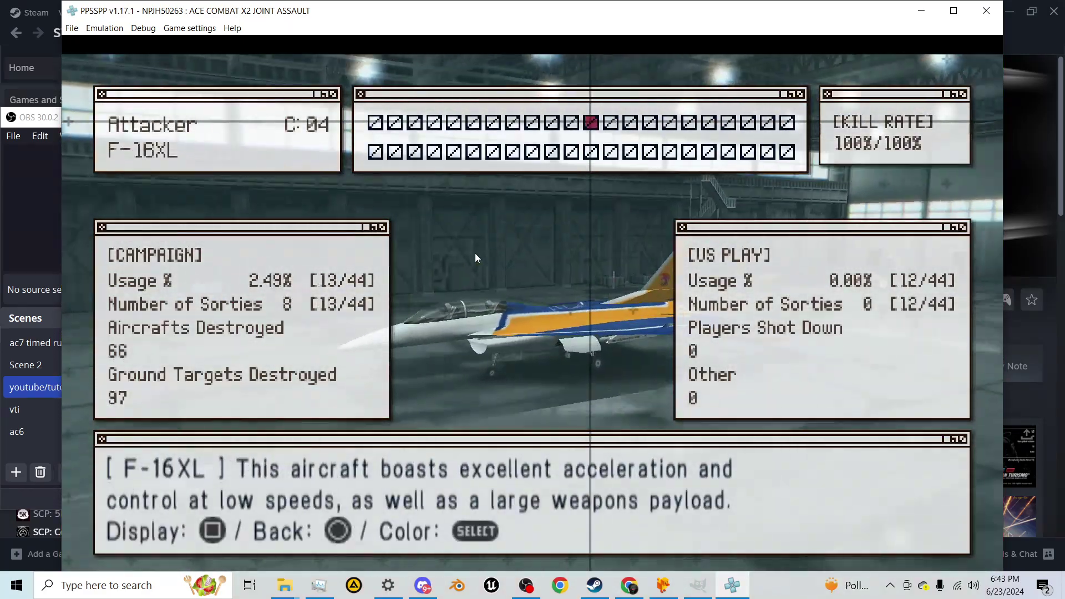
{"action": "key", "text": "a"}
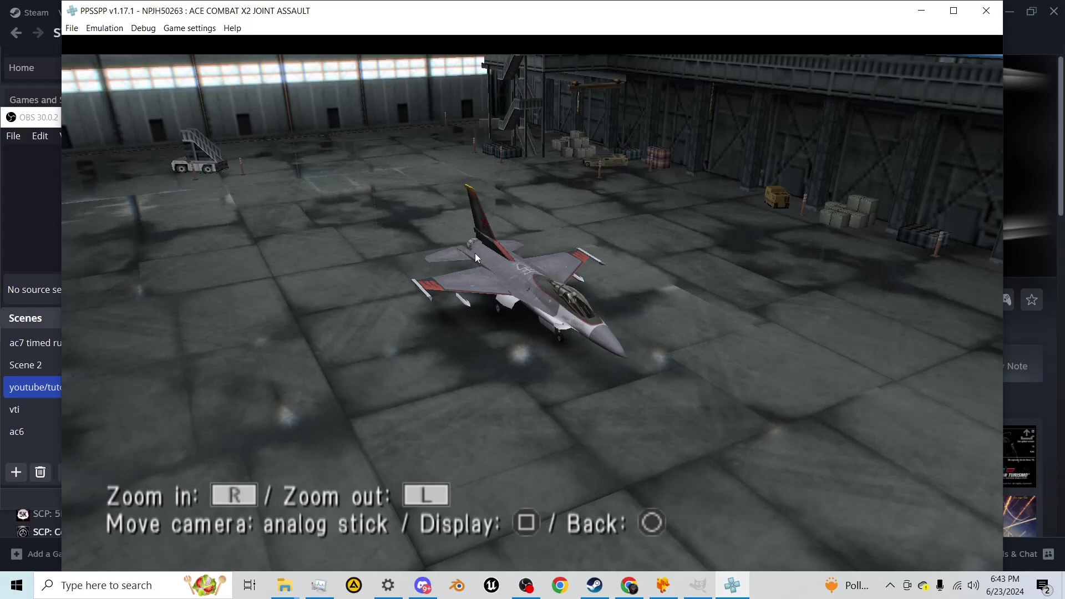
{"action": "key", "text": "grave"}
{"action": "key", "text": "l"}
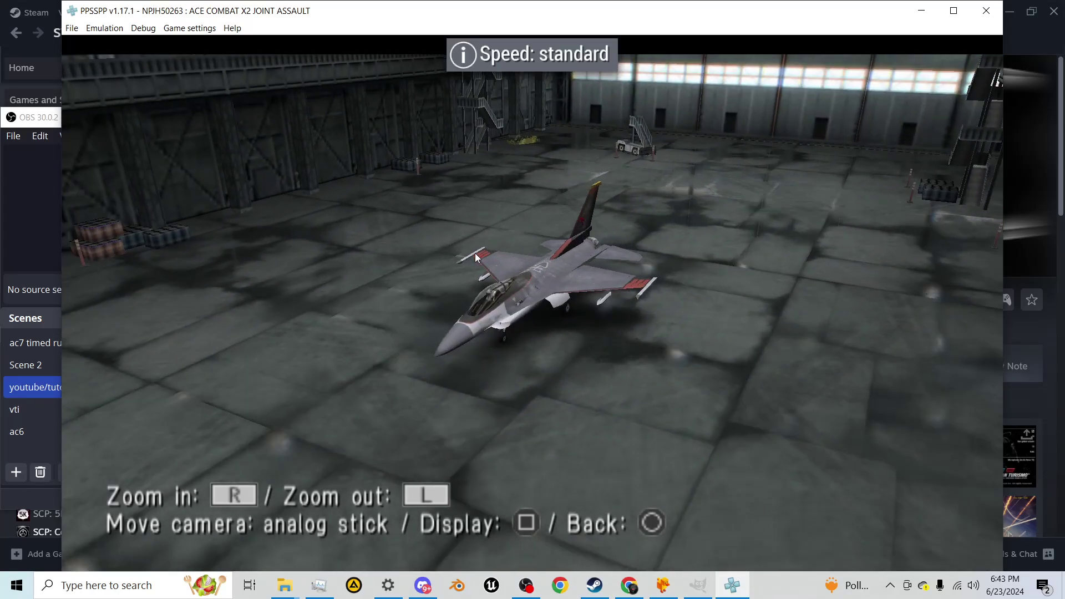
{"action": "key", "text": "w"}
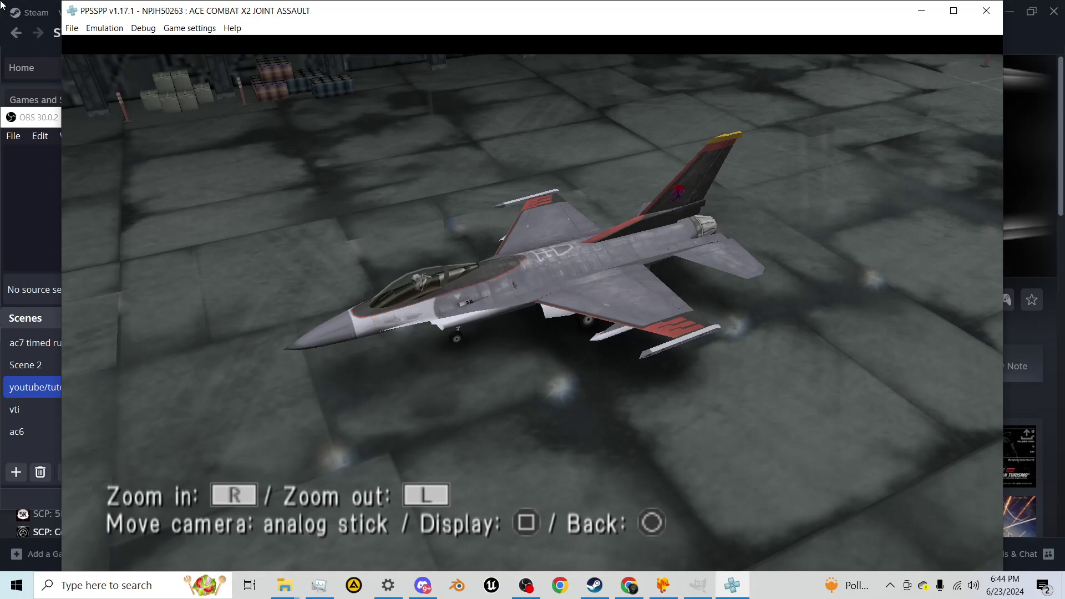
Open the memory stick's PSP > TEXTURES > NPJH50263 > new folder in File Explorer
{"action": "left_click", "coordinate": [70, 29]}
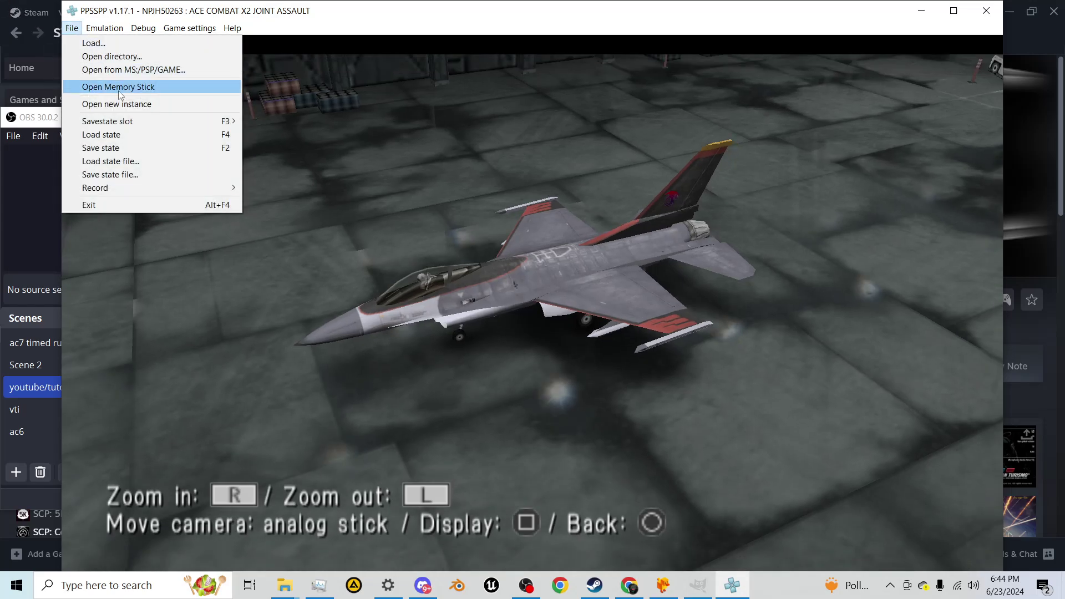
{"action": "left_click", "coordinate": [118, 88]}
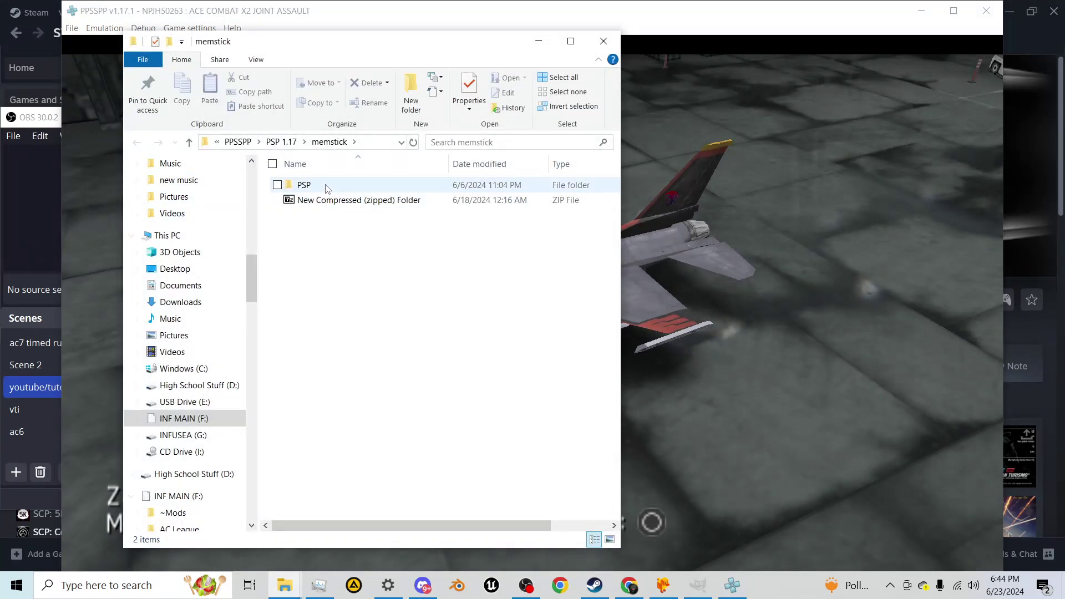
{"action": "double_click", "coordinate": [328, 188]}
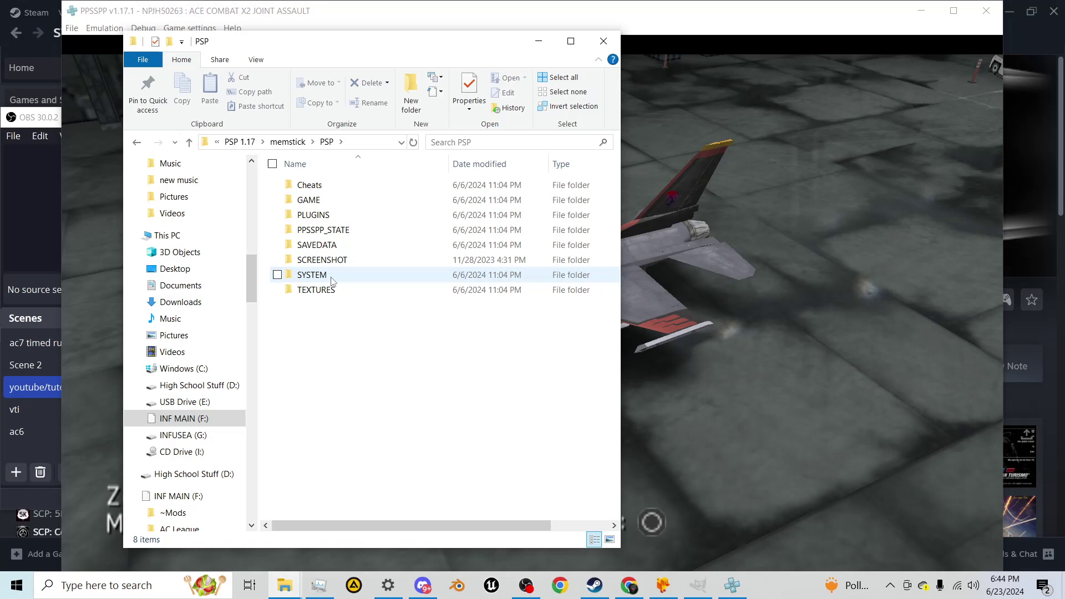
{"action": "double_click", "coordinate": [332, 292]}
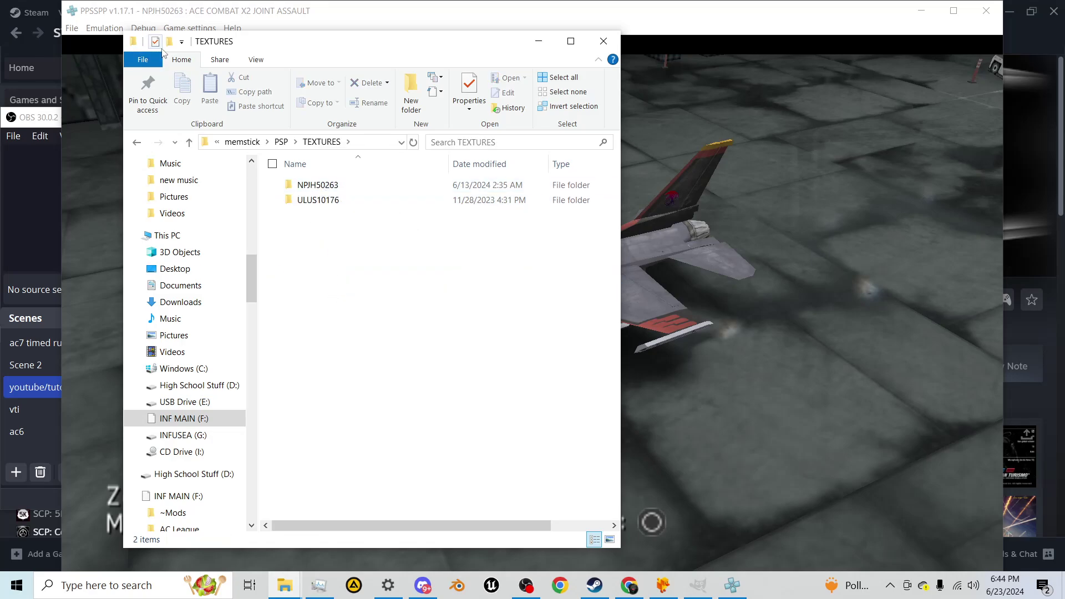
{"action": "double_click", "coordinate": [300, 183]}
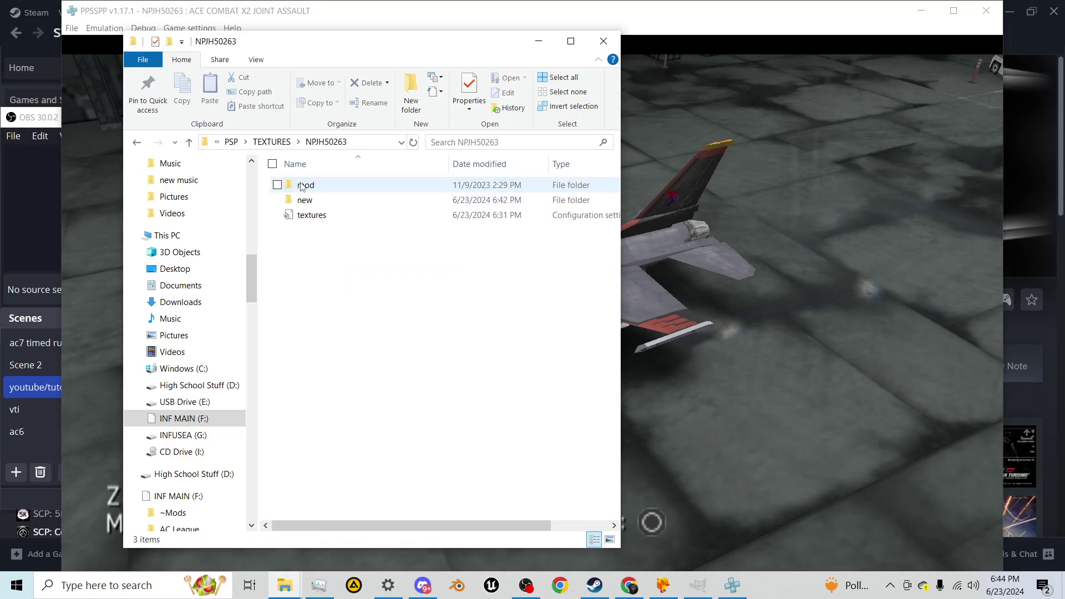
{"action": "double_click", "coordinate": [322, 201]}
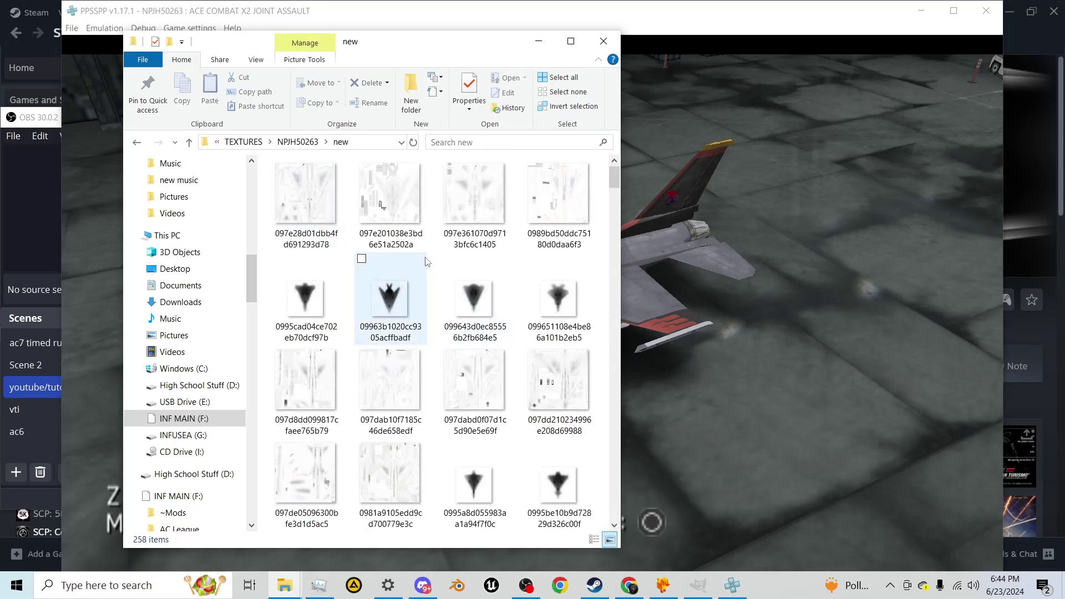
Browse the dumped textures and bring up actions for the 0991b990f1a9fb0f6e587234 PNG
{"action": "scroll", "coordinate": [427, 261], "scroll_direction": "down", "scroll_amount": 8}
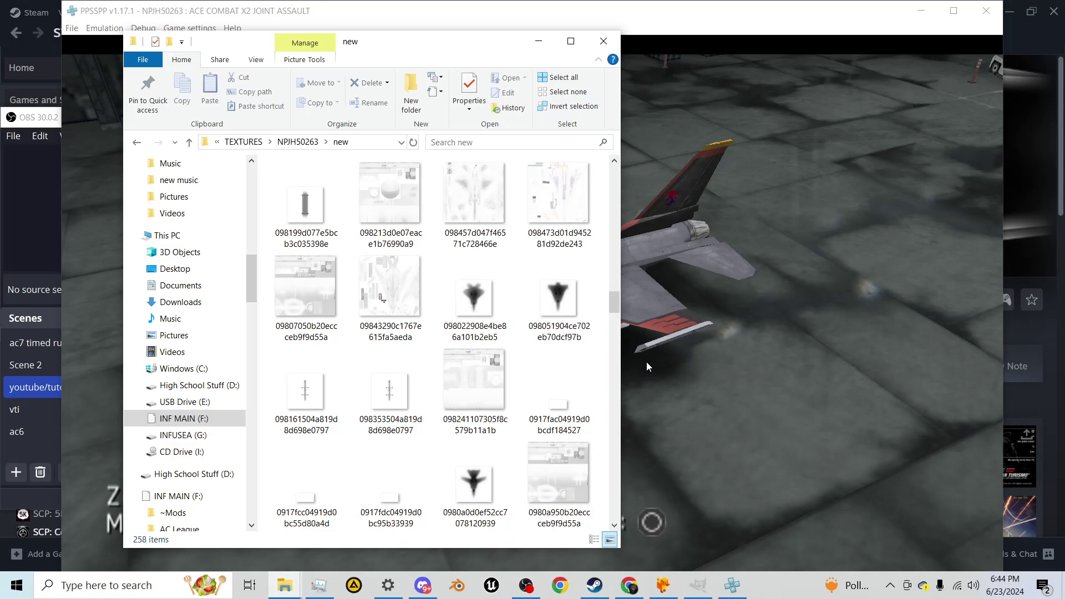
{"action": "scroll", "coordinate": [438, 280], "scroll_direction": "down", "scroll_amount": 6}
{"action": "scroll", "coordinate": [467, 318], "scroll_direction": "down", "scroll_amount": 6}
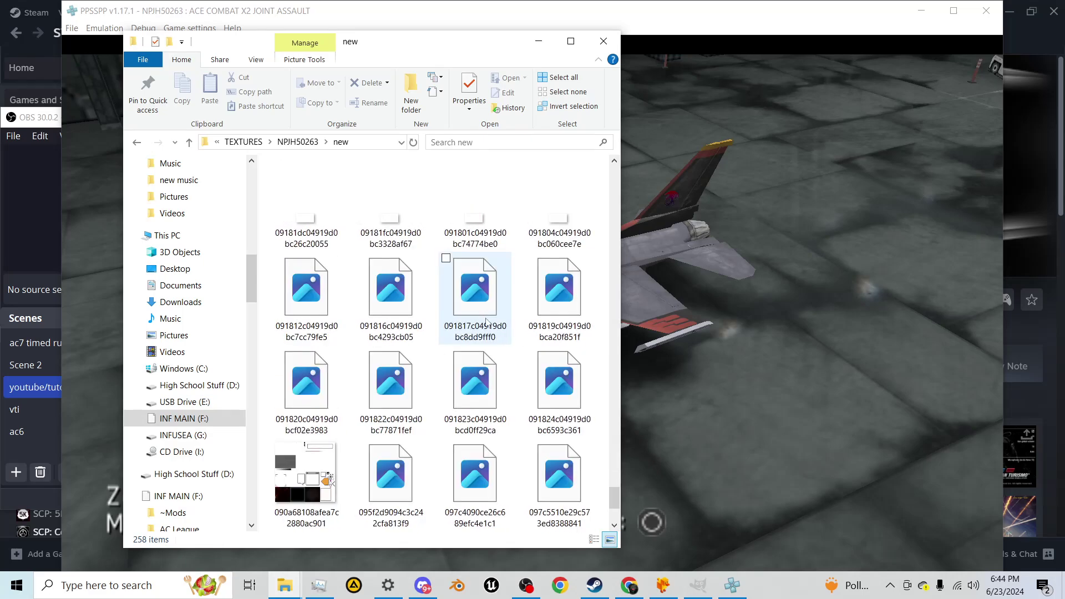
{"action": "scroll", "coordinate": [449, 430], "scroll_direction": "up", "scroll_amount": 3}
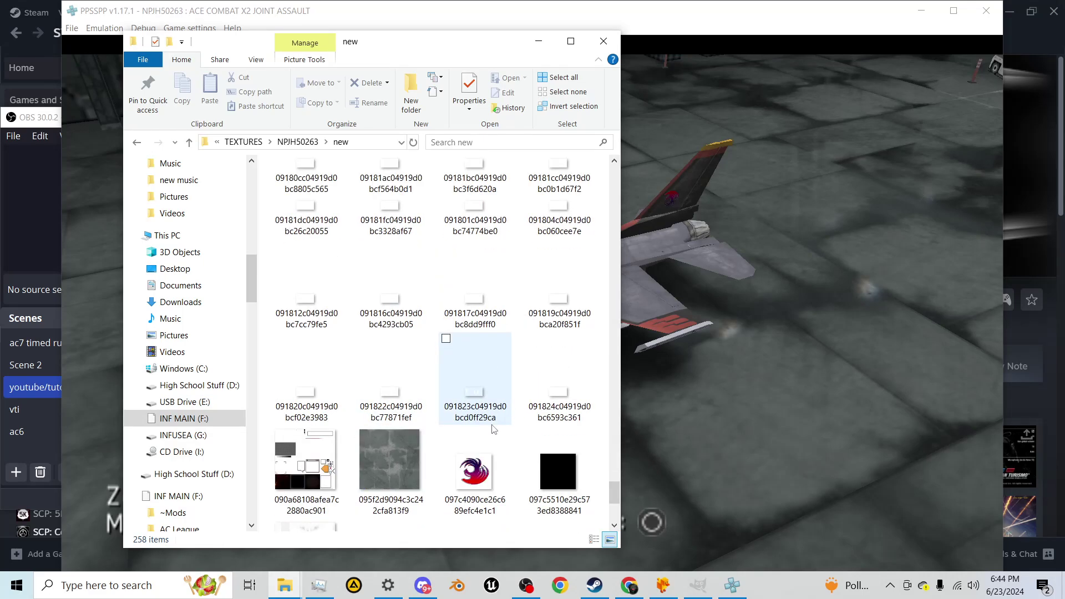
{"action": "scroll", "coordinate": [486, 419], "scroll_direction": "down", "scroll_amount": 3}
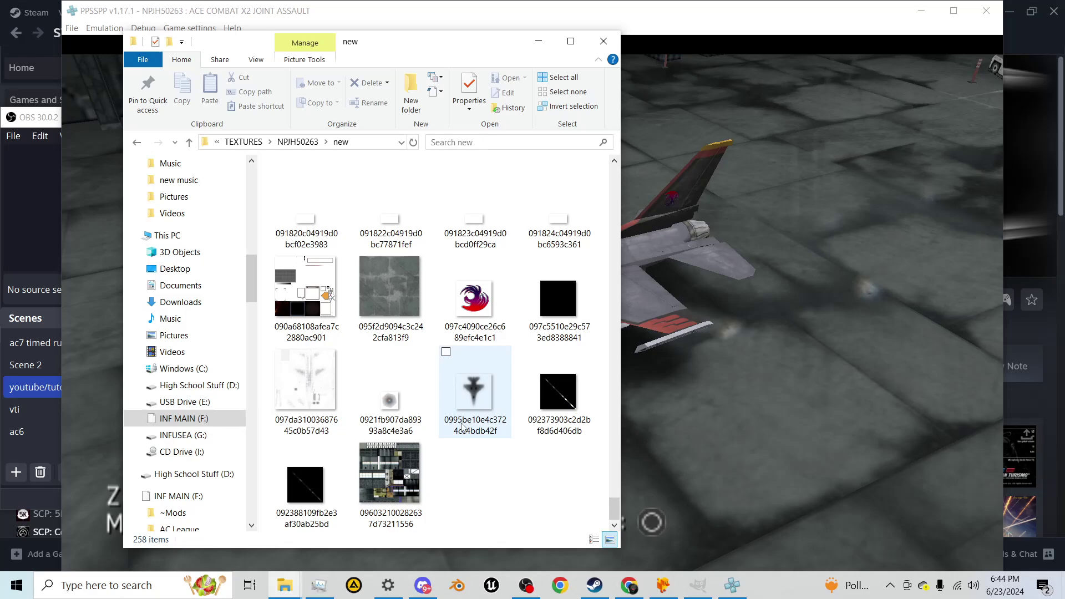
{"action": "scroll", "coordinate": [477, 397], "scroll_direction": "up", "scroll_amount": 3}
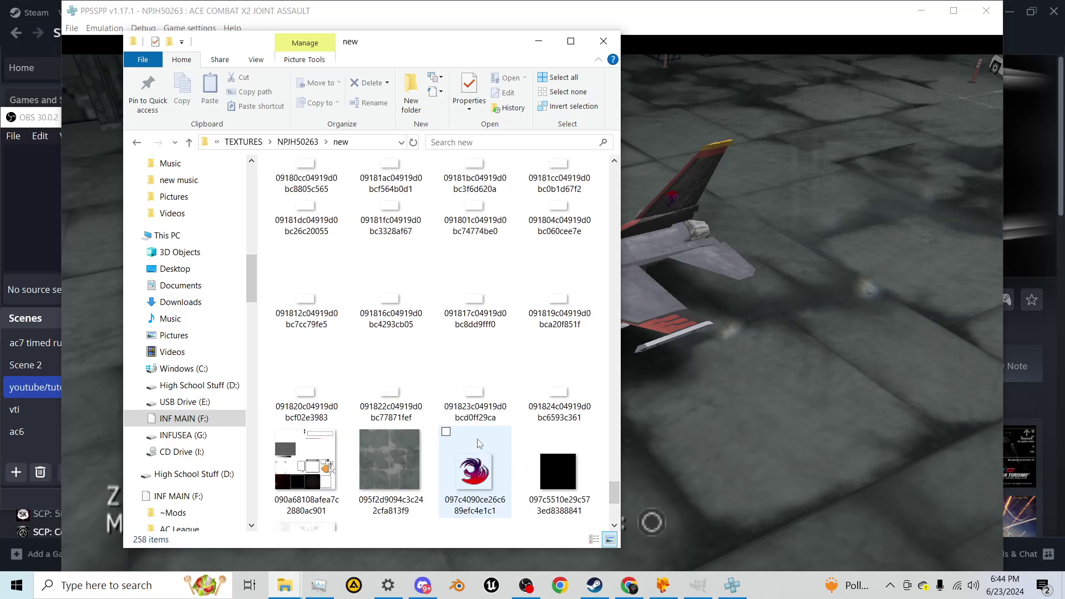
{"action": "left_click", "coordinate": [254, 60]}
{"action": "left_click", "coordinate": [404, 105]}
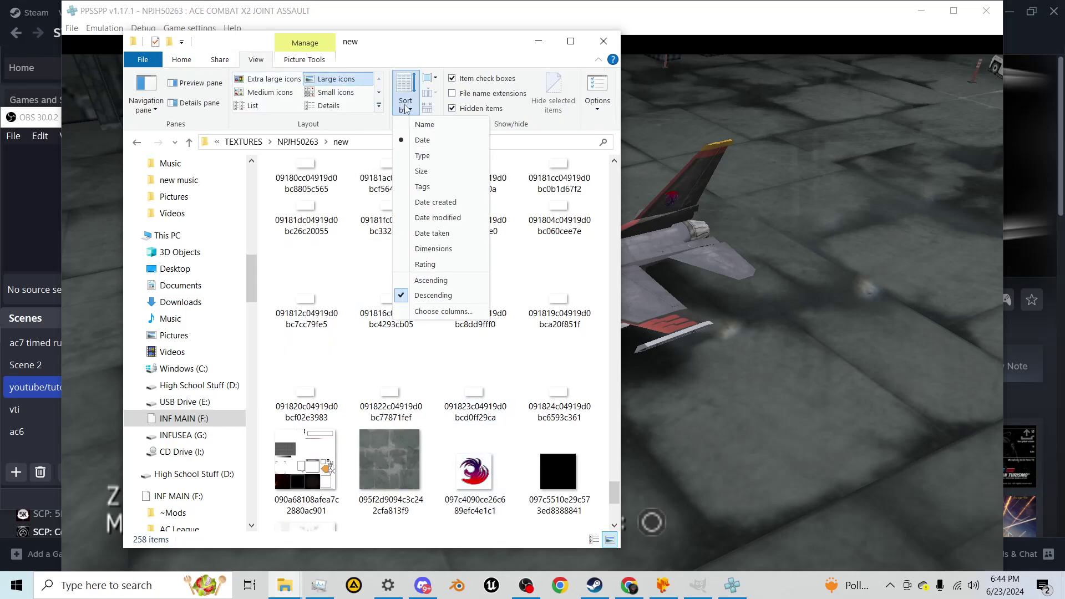
{"action": "left_click", "coordinate": [605, 461]}
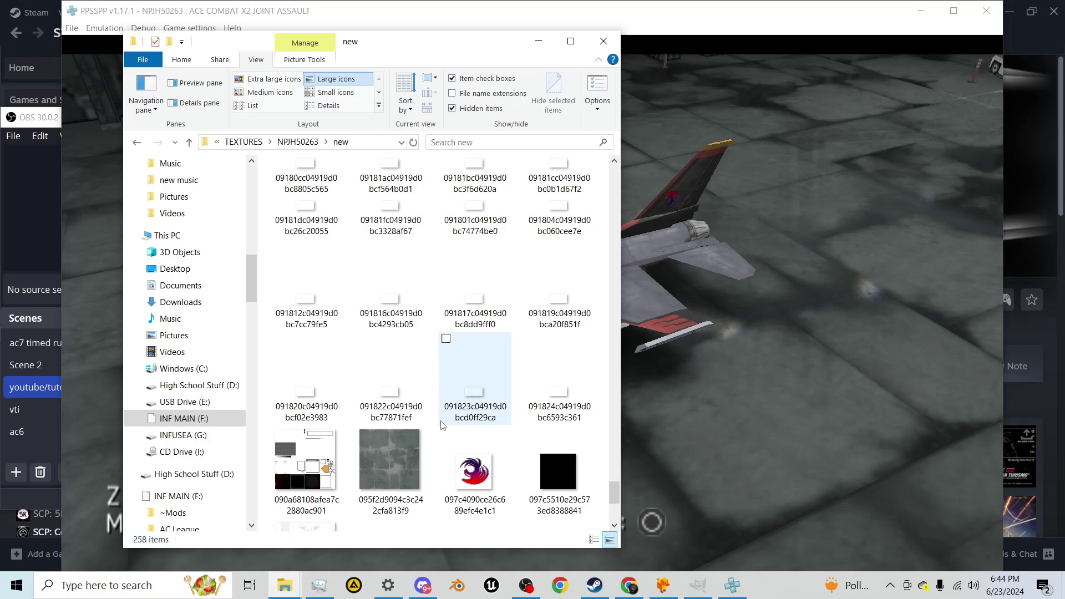
{"action": "scroll", "coordinate": [442, 426], "scroll_direction": "up", "scroll_amount": 5}
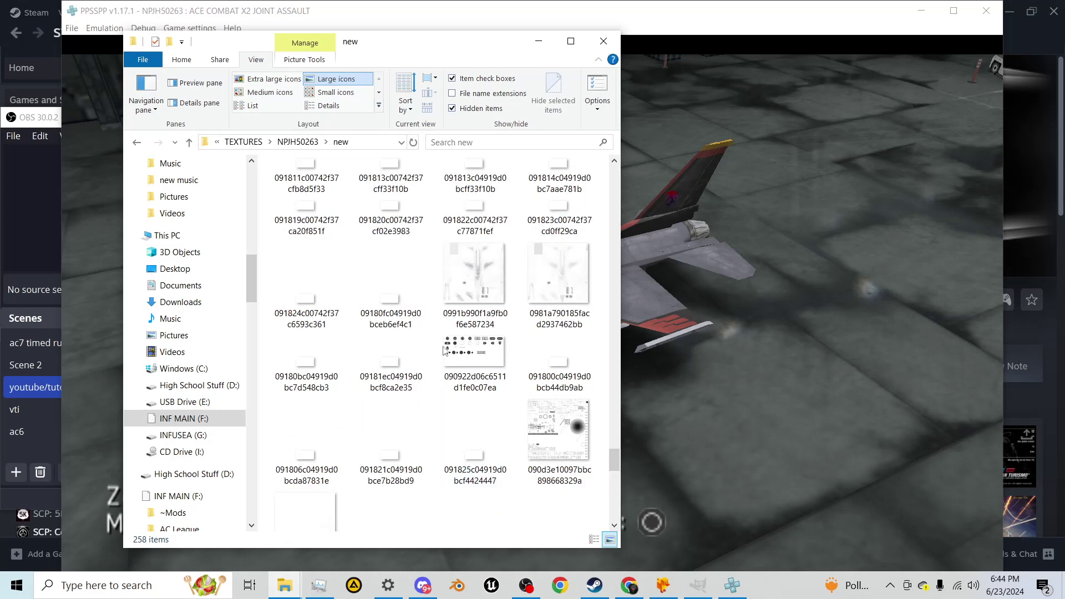
{"action": "mouse_move", "coordinate": [469, 292]}
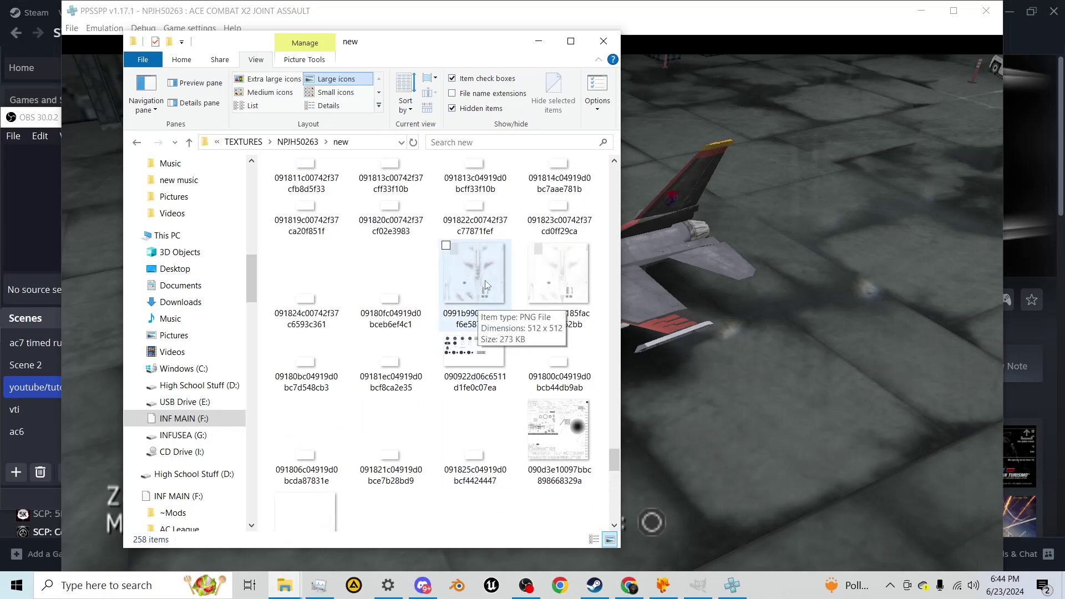
{"action": "scroll", "coordinate": [469, 314], "scroll_direction": "up", "scroll_amount": 6}
{"action": "scroll", "coordinate": [469, 325], "scroll_direction": "down", "scroll_amount": 7}
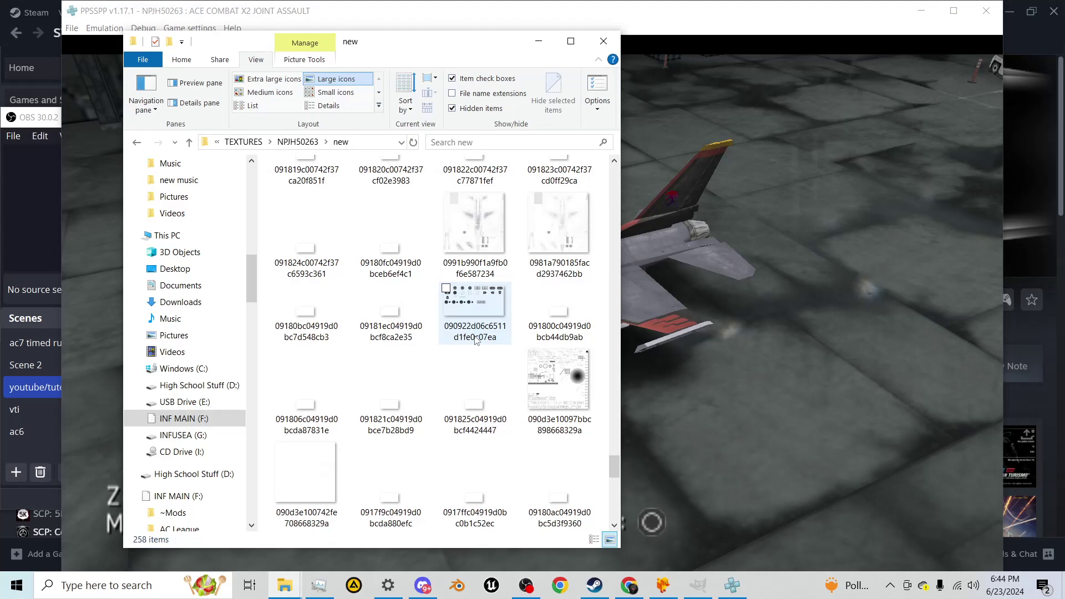
{"action": "right_click", "coordinate": [470, 267]}
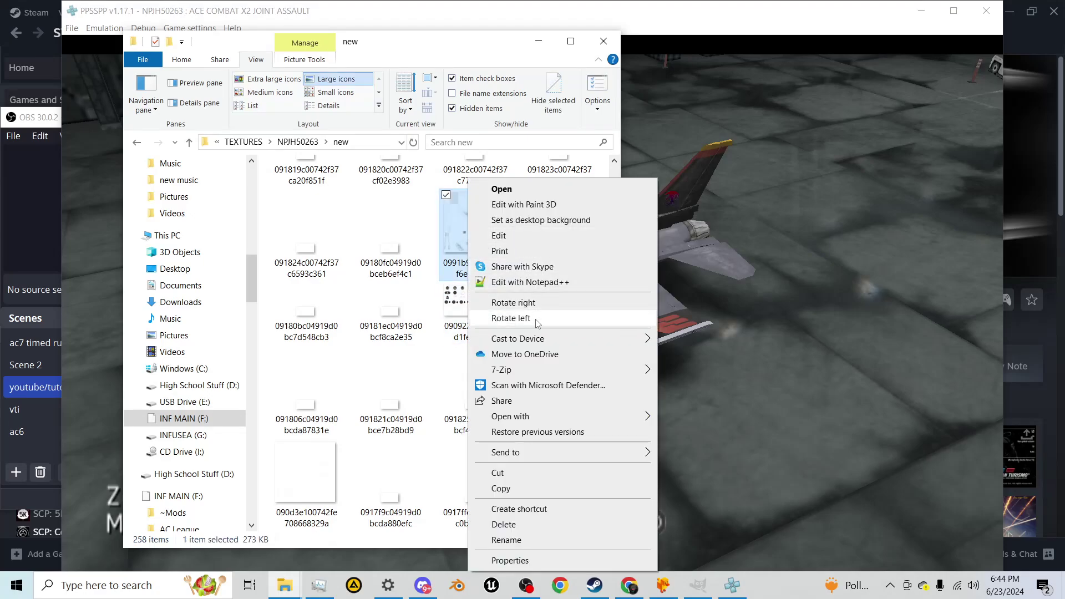
Open the texture in GIMP and hide its Alpha channel
{"action": "mouse_move", "coordinate": [523, 419]}
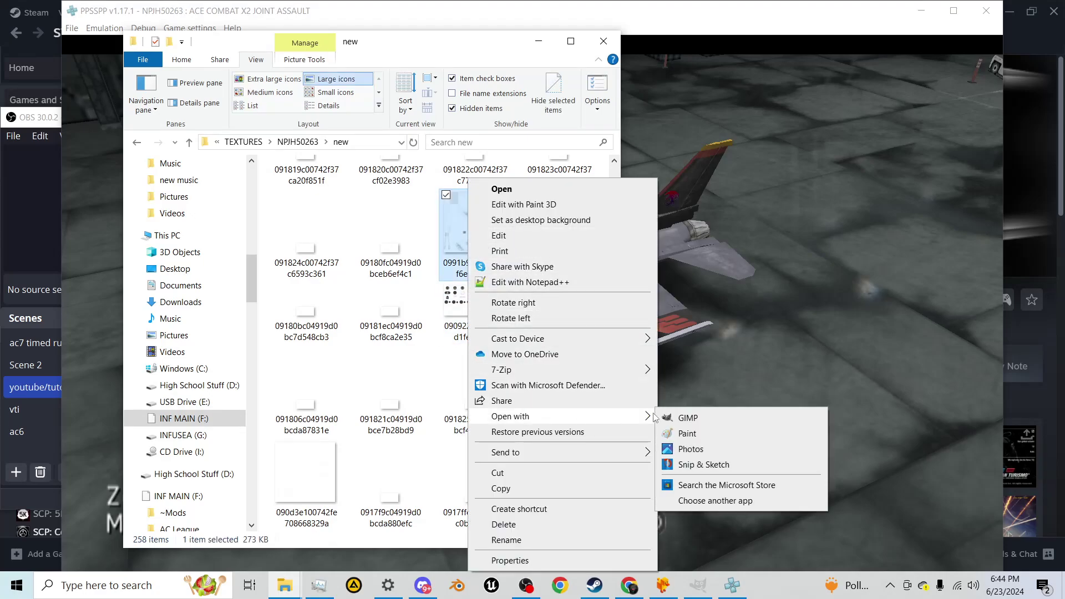
{"action": "left_click", "coordinate": [687, 417]}
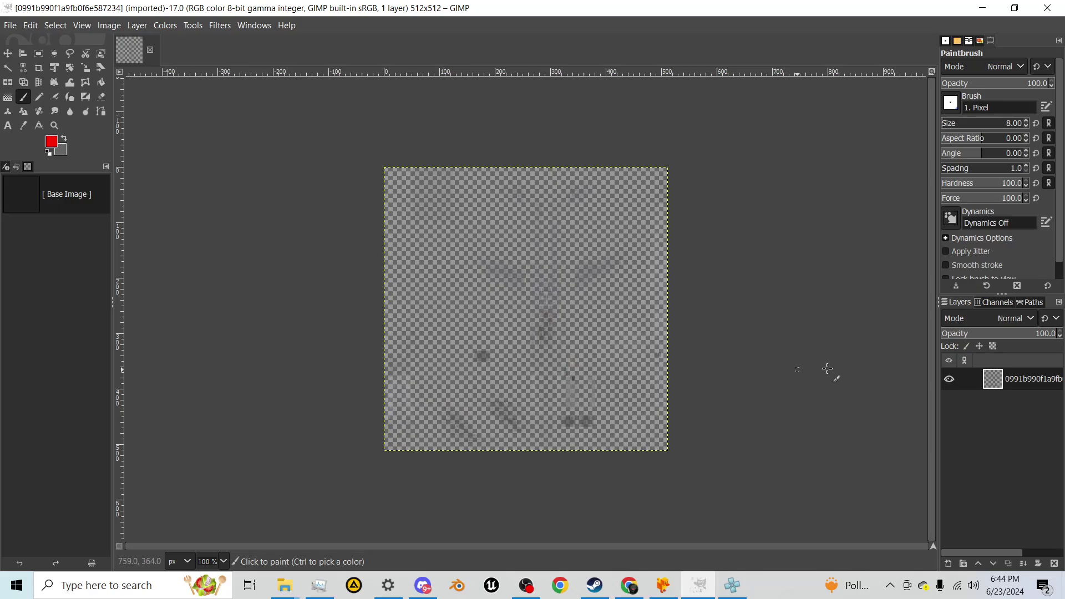
{"action": "left_click", "coordinate": [992, 302]}
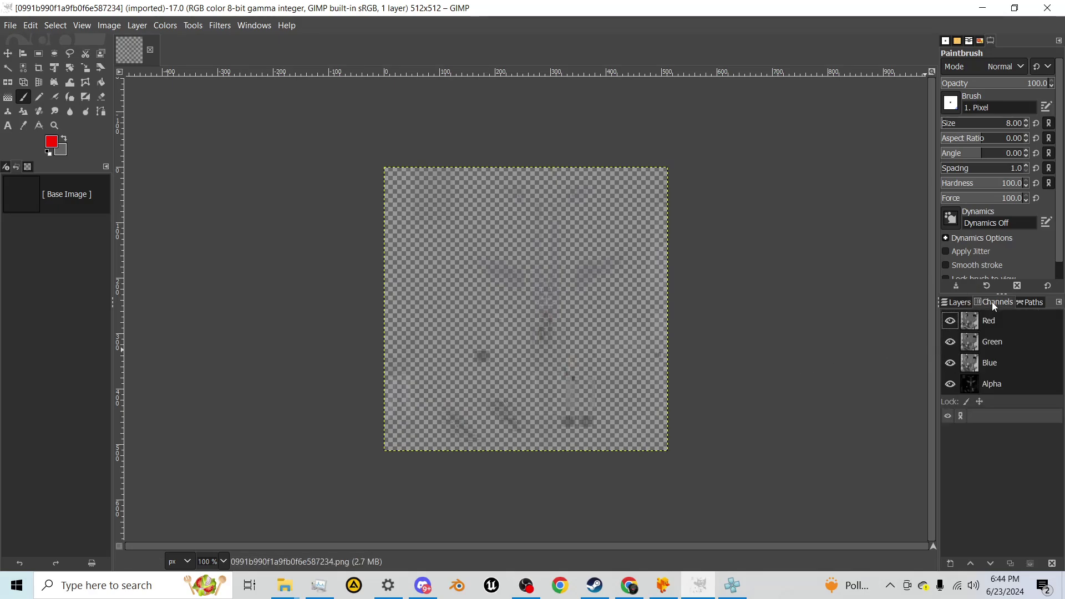
{"action": "left_click", "coordinate": [950, 383]}
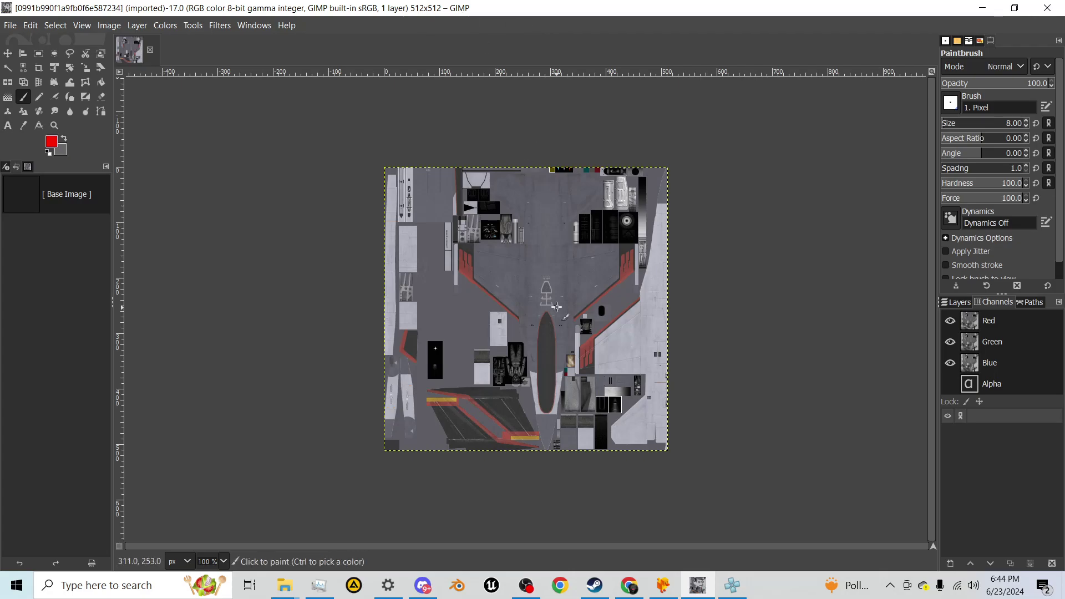
Add a New from Visible layer to the texture
{"action": "scroll", "coordinate": [557, 307], "scroll_direction": "up", "scroll_amount": 1}
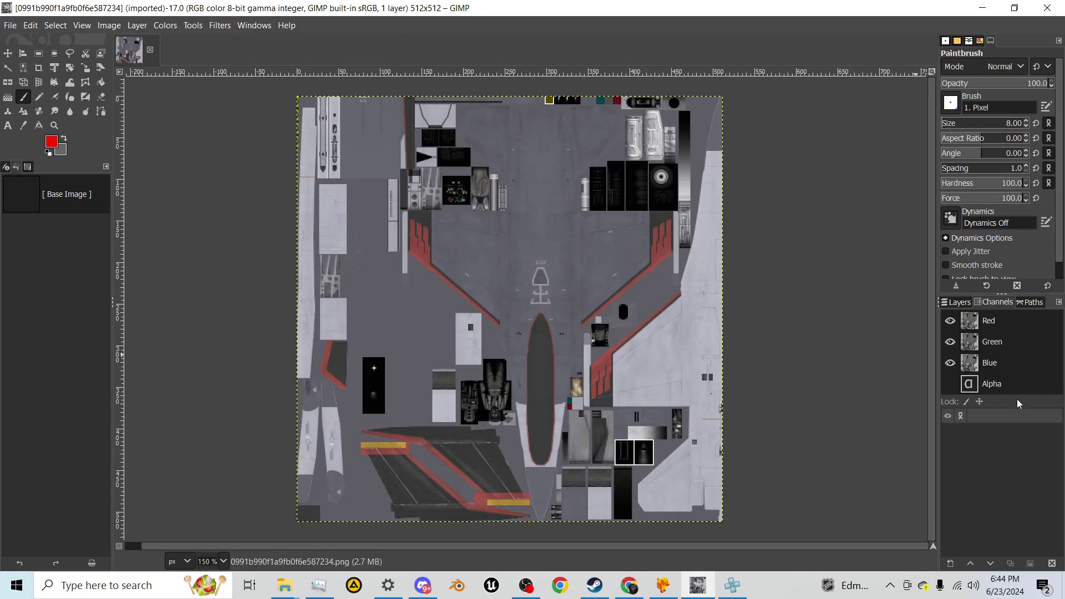
{"action": "left_click", "coordinate": [959, 303]}
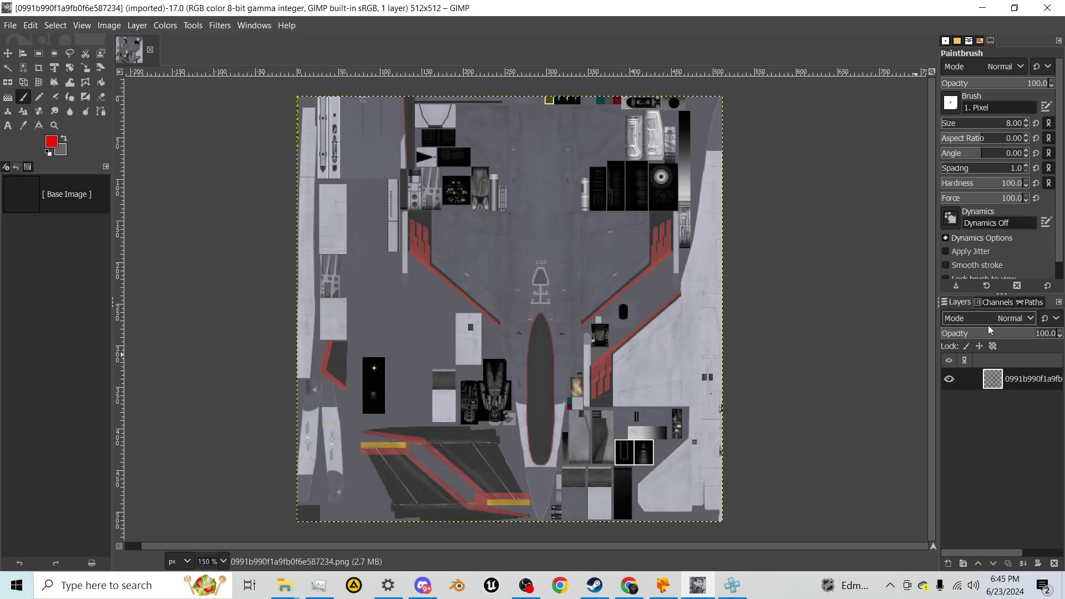
{"action": "right_click", "coordinate": [1025, 380]}
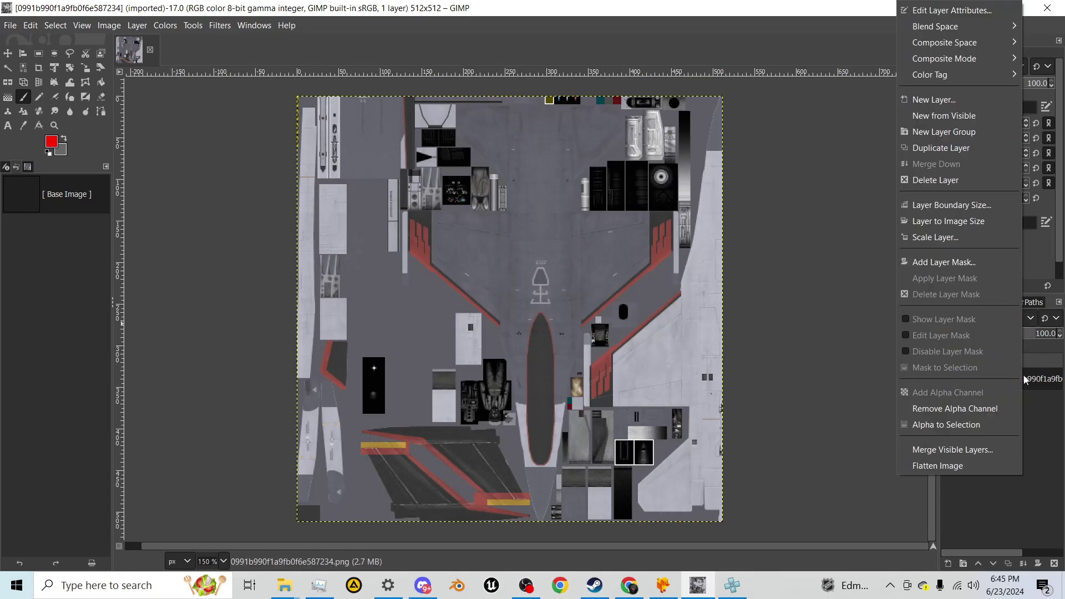
{"action": "left_click", "coordinate": [942, 116]}
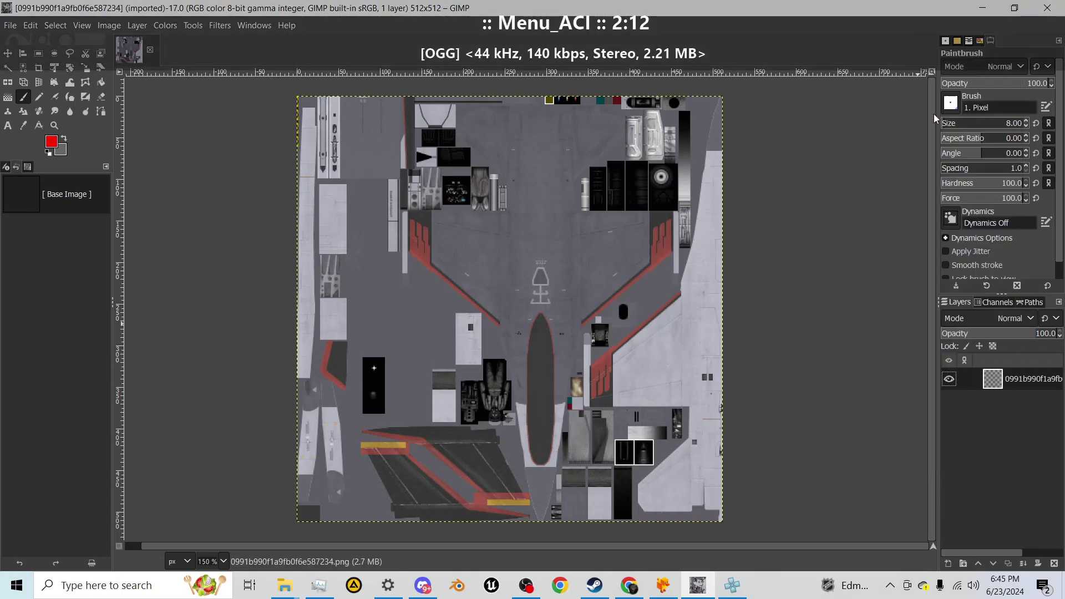
Close the two spare NPJH50263 Explorer windows and bring the OBS folder forward
{"action": "left_click", "coordinate": [285, 585]}
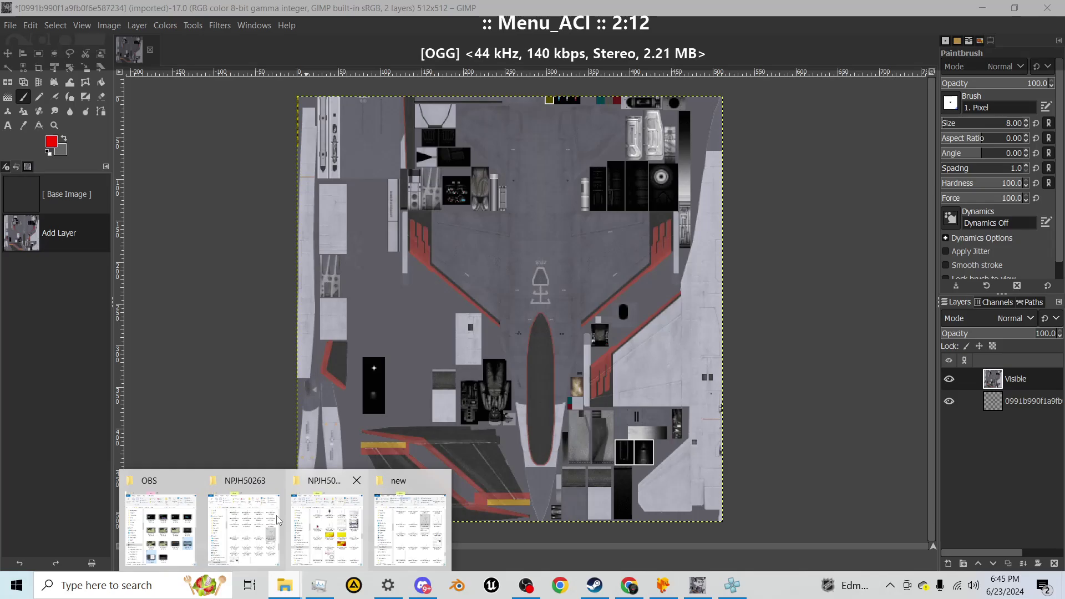
{"action": "mouse_move", "coordinate": [339, 527]}
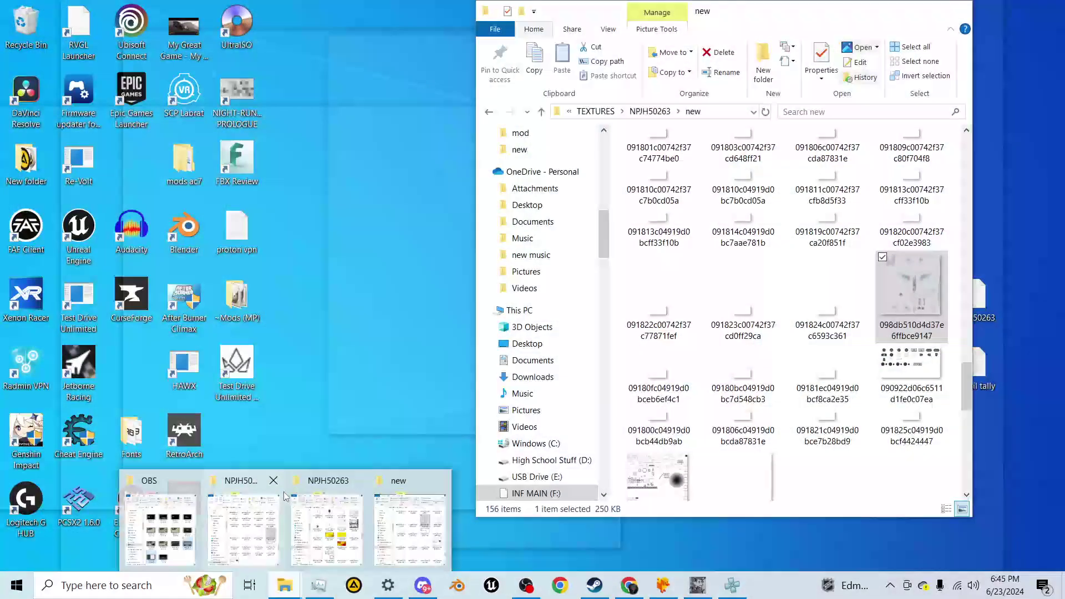
{"action": "left_click", "coordinate": [356, 480]}
{"action": "left_click", "coordinate": [315, 480]}
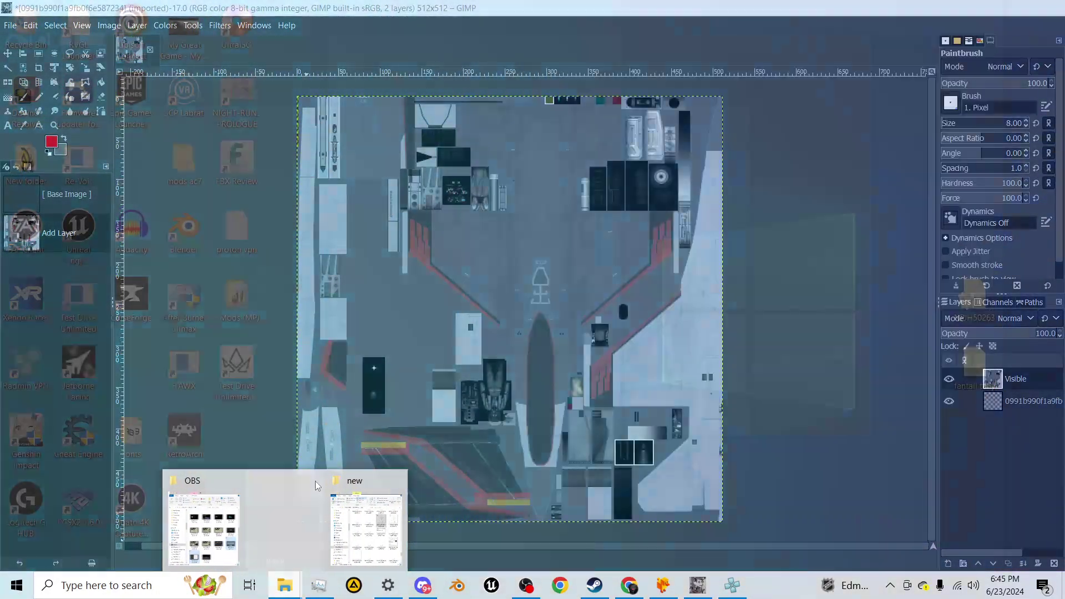
{"action": "left_click", "coordinate": [244, 524]}
Drag LethalSkies.png from the Ace Combat Logo folder onto the GIMP canvas
{"action": "scroll", "coordinate": [53, 220], "scroll_direction": "up", "scroll_amount": 10}
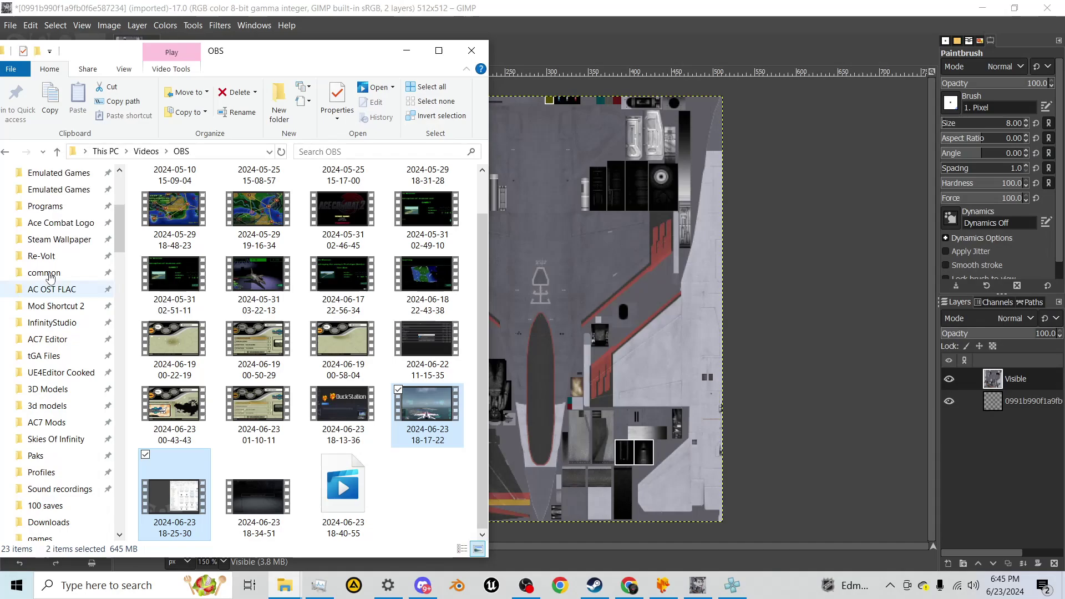
{"action": "left_click", "coordinate": [74, 239]}
{"action": "scroll", "coordinate": [300, 373], "scroll_direction": "down", "scroll_amount": 10}
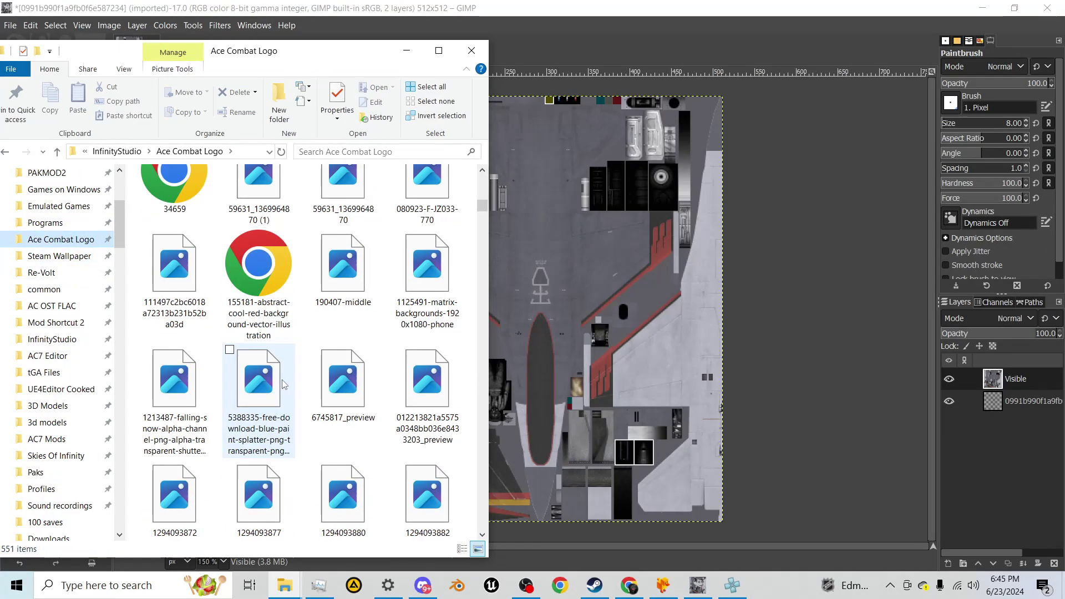
{"action": "scroll", "coordinate": [300, 373], "scroll_direction": "down", "scroll_amount": 15}
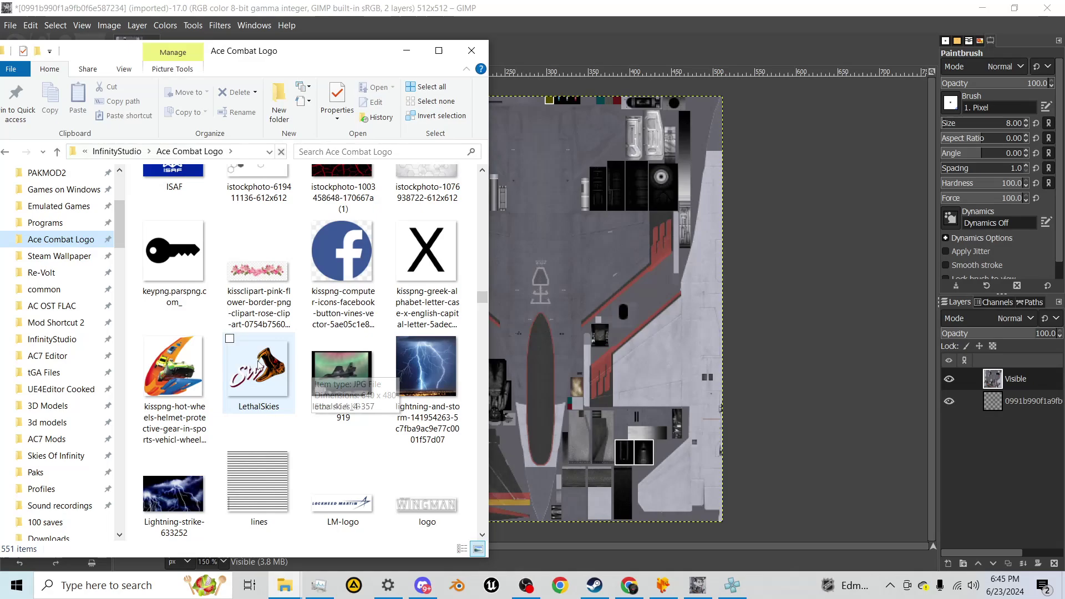
{"action": "left_click_drag", "start_coordinate": [244, 376], "coordinate": [610, 311]}
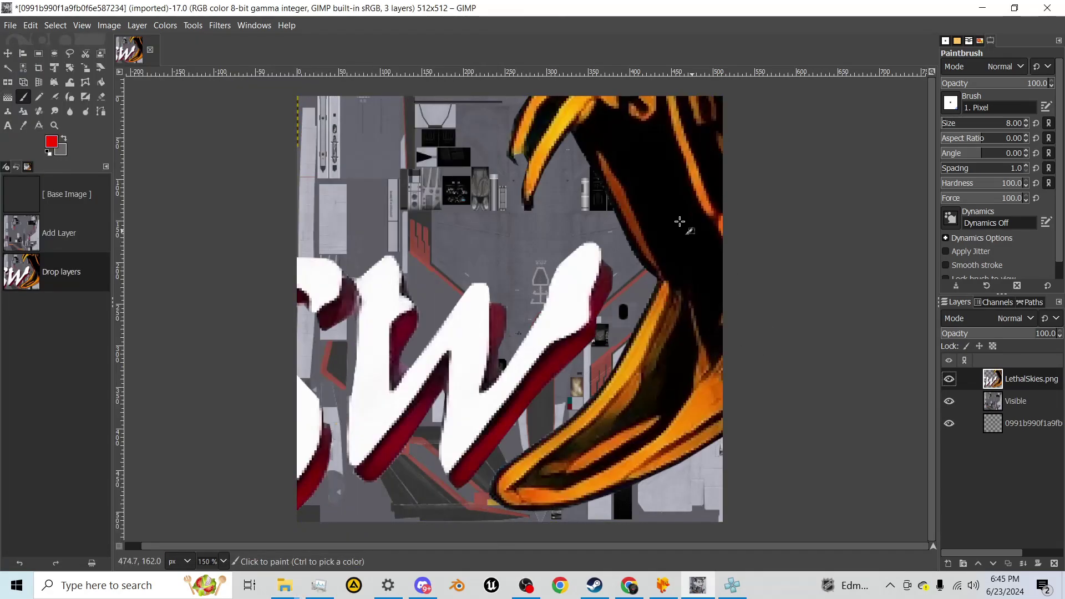
Scale the LethalSkies emblem down to 110 x 101 and move it onto the texture
{"action": "left_click", "coordinate": [86, 67]}
{"action": "left_click_drag", "start_coordinate": [202, 105], "coordinate": [838, 435]}
{"action": "left_click_drag", "start_coordinate": [874, 498], "coordinate": [777, 525]}
{"action": "left_click", "coordinate": [8, 53]}
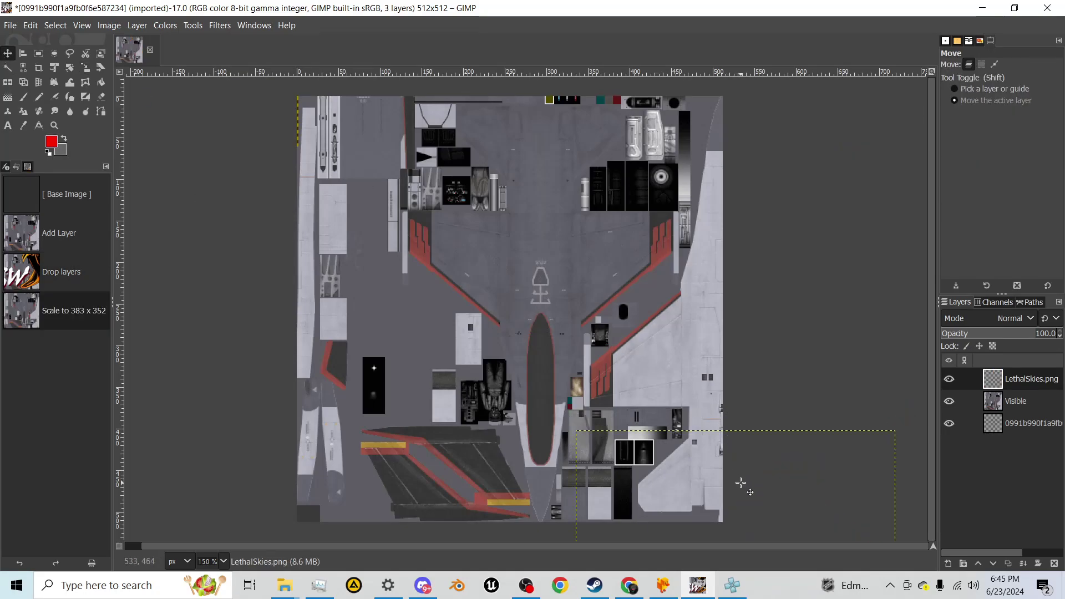
{"action": "left_click_drag", "start_coordinate": [741, 484], "coordinate": [419, 247]}
{"action": "left_click", "coordinate": [85, 67]}
{"action": "left_click_drag", "start_coordinate": [273, 202], "coordinate": [491, 402]}
{"action": "key", "text": "m"}
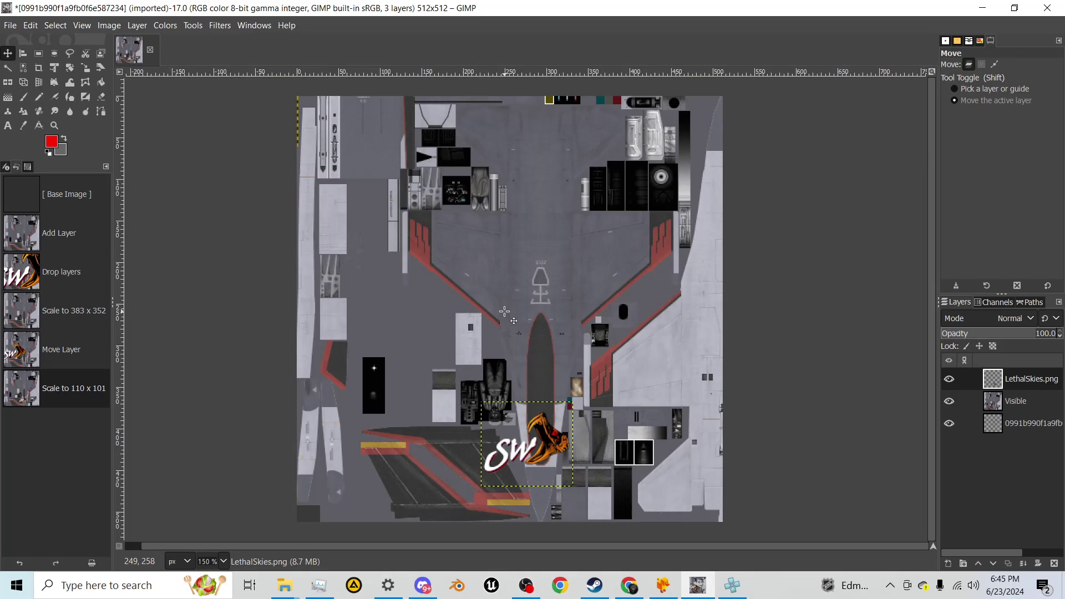
Flip the emblem horizontally, shrink it to 56 x 52, and place it on the tail fin
{"action": "scroll", "coordinate": [504, 311], "scroll_direction": "up", "scroll_amount": 2}
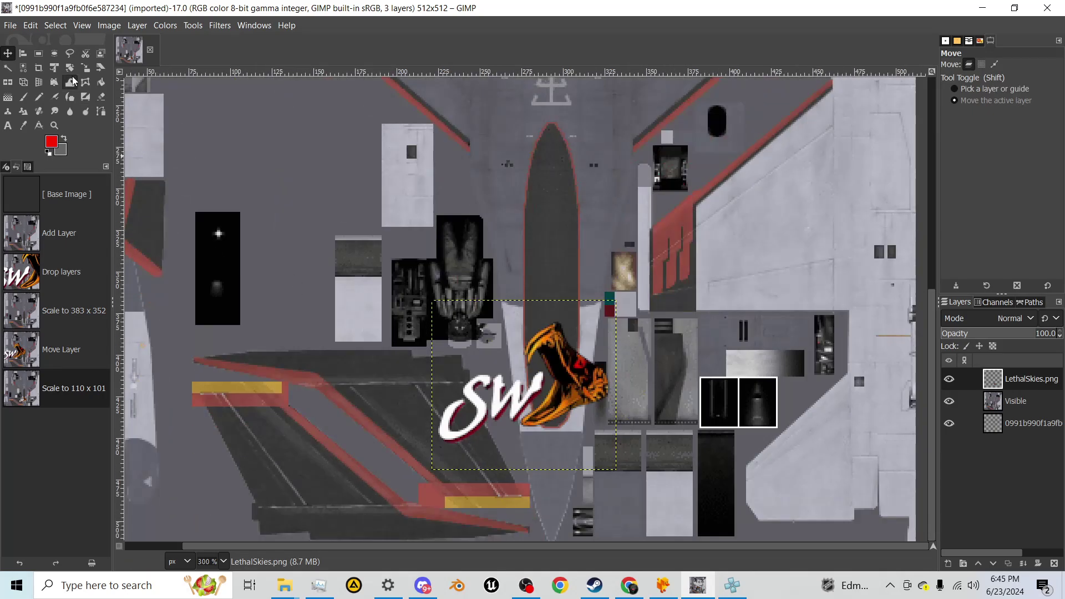
{"action": "key", "text": "shift+f"}
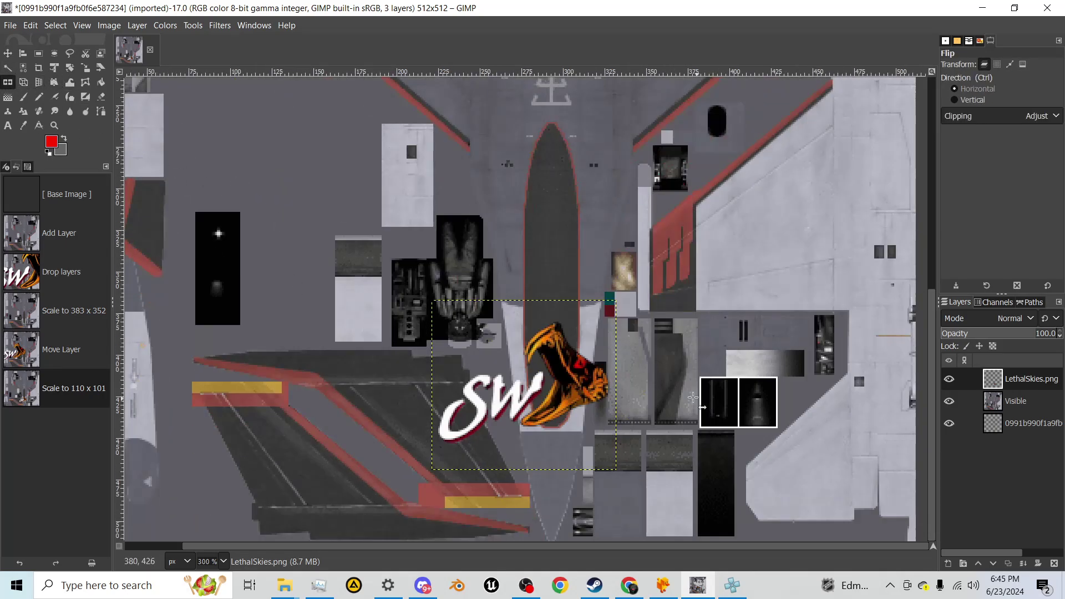
{"action": "left_click", "coordinate": [694, 395]}
{"action": "left_click", "coordinate": [85, 68]}
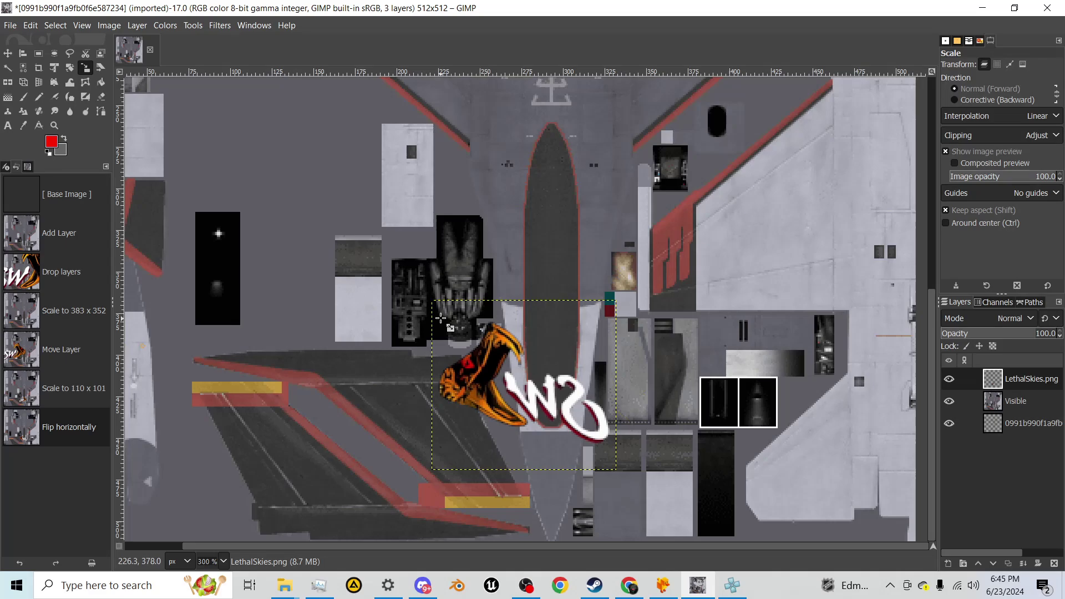
{"action": "left_click_drag", "start_coordinate": [440, 316], "coordinate": [522, 384]}
{"action": "left_click", "coordinate": [8, 53]}
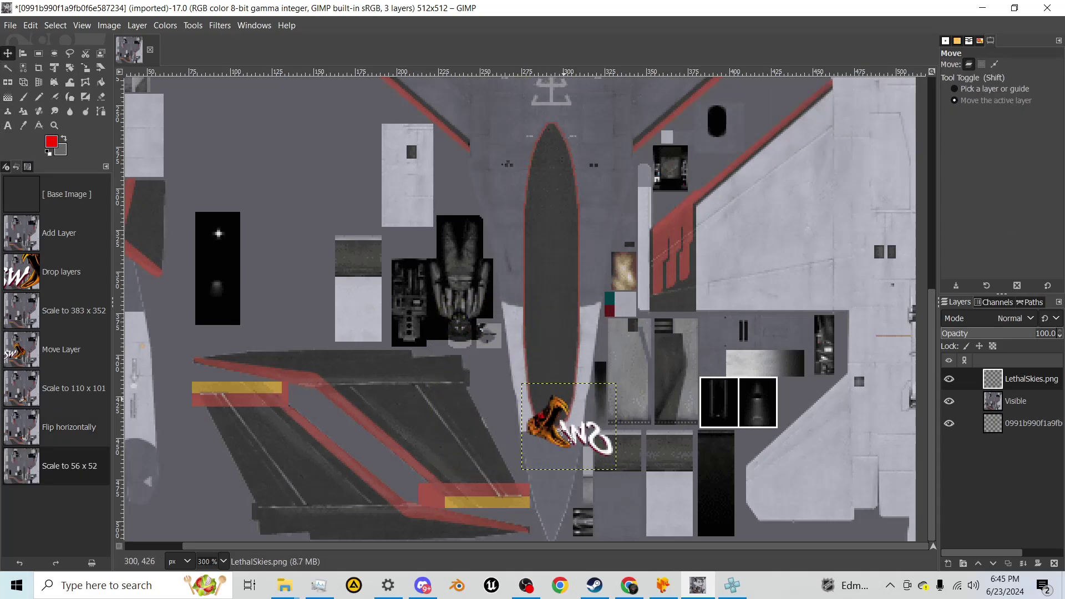
{"action": "left_click_drag", "start_coordinate": [557, 442], "coordinate": [279, 476]}
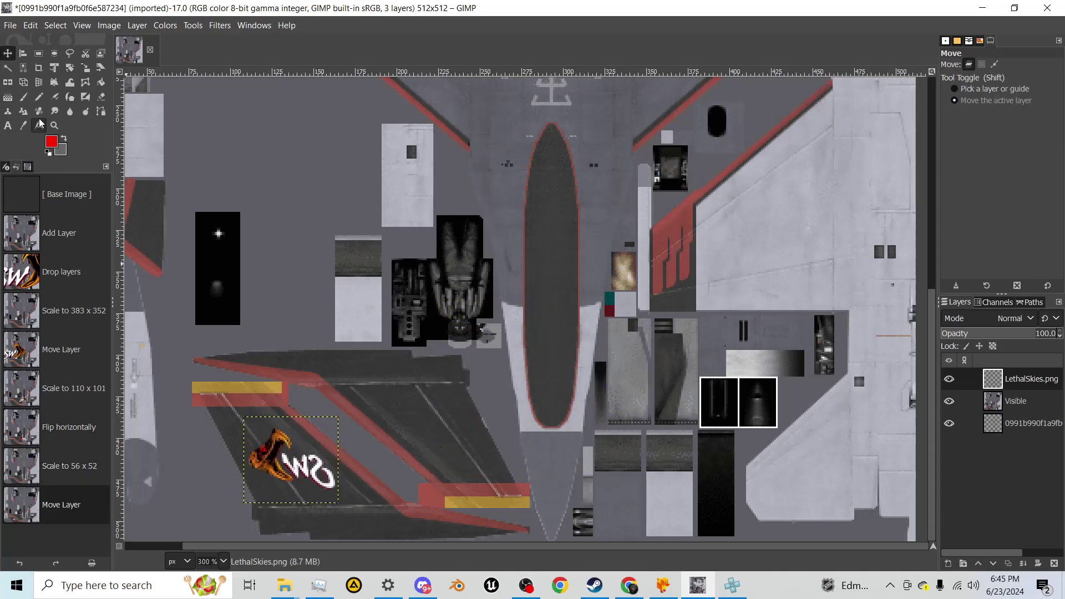
Try a -180 degree rotation and move of the emblem, then undo both
{"action": "left_click", "coordinate": [69, 68]}
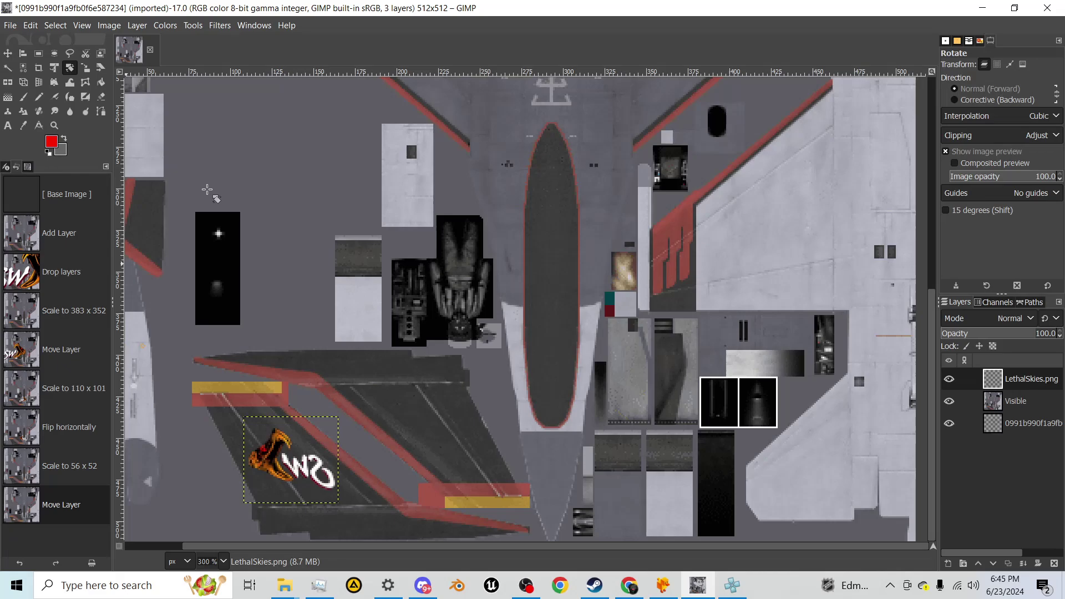
{"action": "left_click", "coordinate": [330, 460]}
{"action": "left_click_drag", "start_coordinate": [854, 123], "coordinate": [740, 138]}
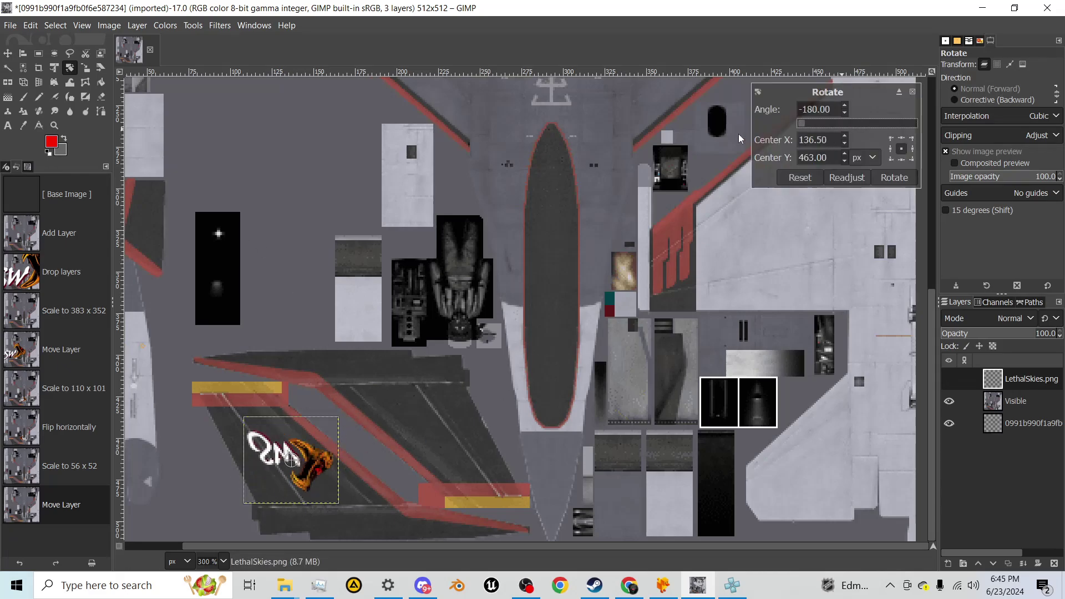
{"action": "left_click", "coordinate": [8, 54]}
{"action": "left_click_drag", "start_coordinate": [308, 462], "coordinate": [449, 435]}
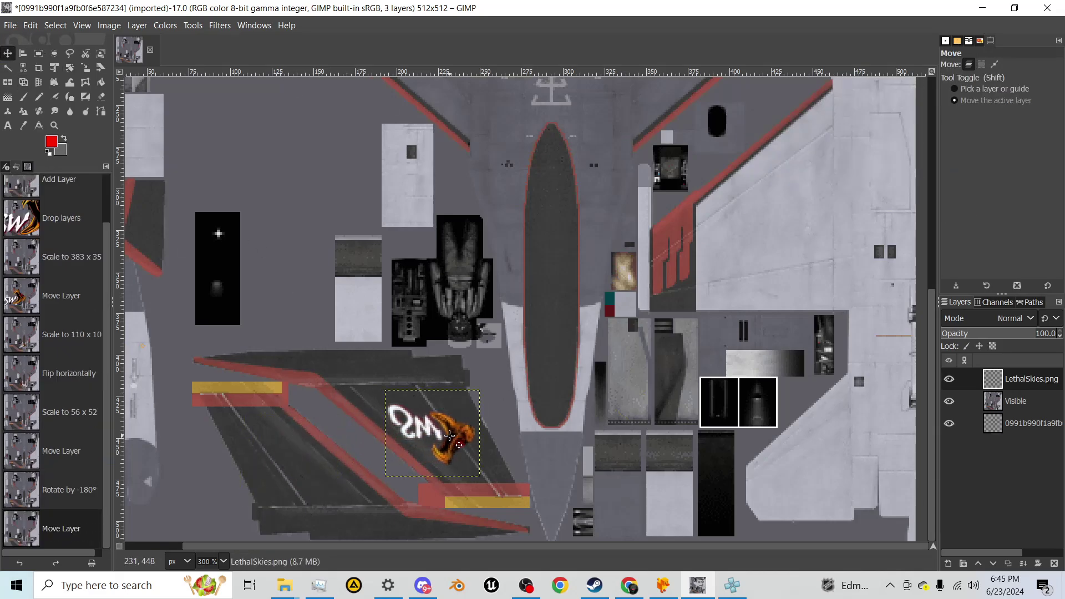
{"action": "left_click", "coordinate": [81, 493]}
{"action": "left_click", "coordinate": [71, 445]}
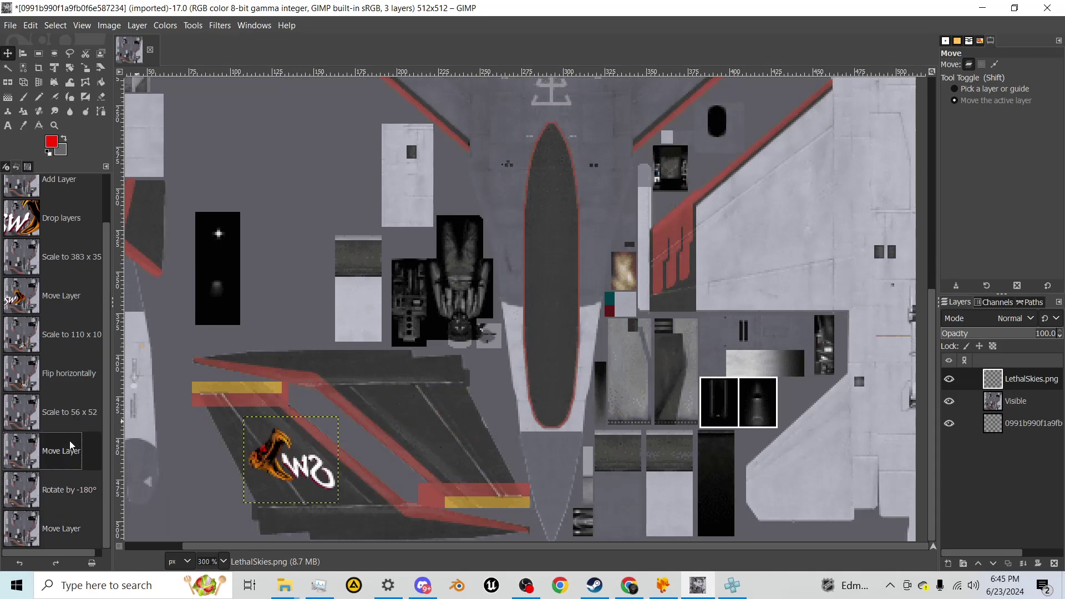
Duplicate the SW emblem layer by copy-paste and make the pasted copy its own layer
{"action": "key", "text": "ctrl+c"}
{"action": "key", "text": "ctrl+v"}
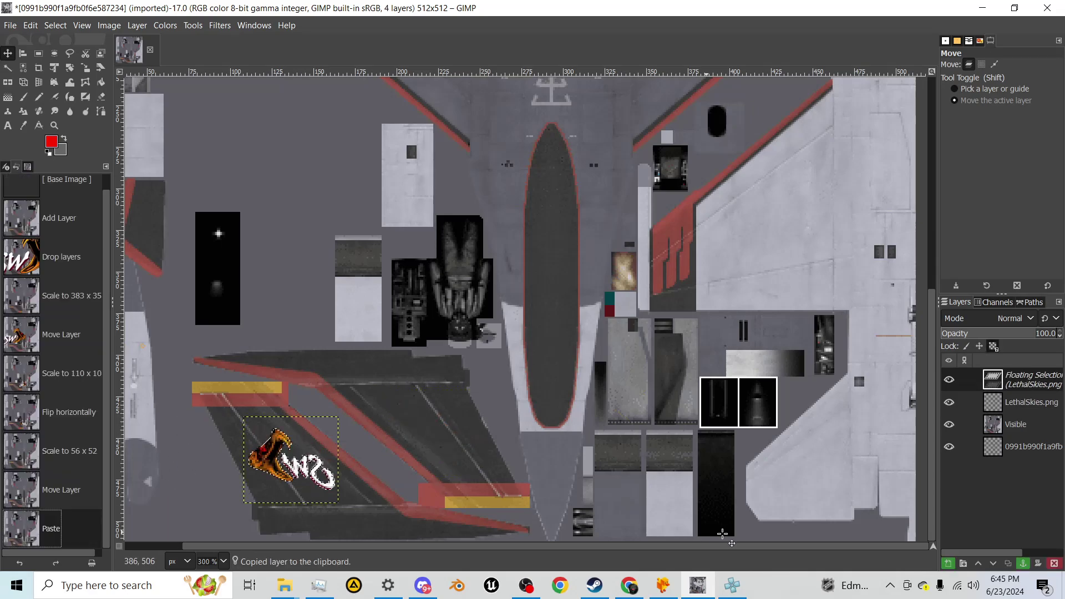
{"action": "left_click", "coordinate": [947, 563]}
{"action": "right_click", "coordinate": [305, 445]}
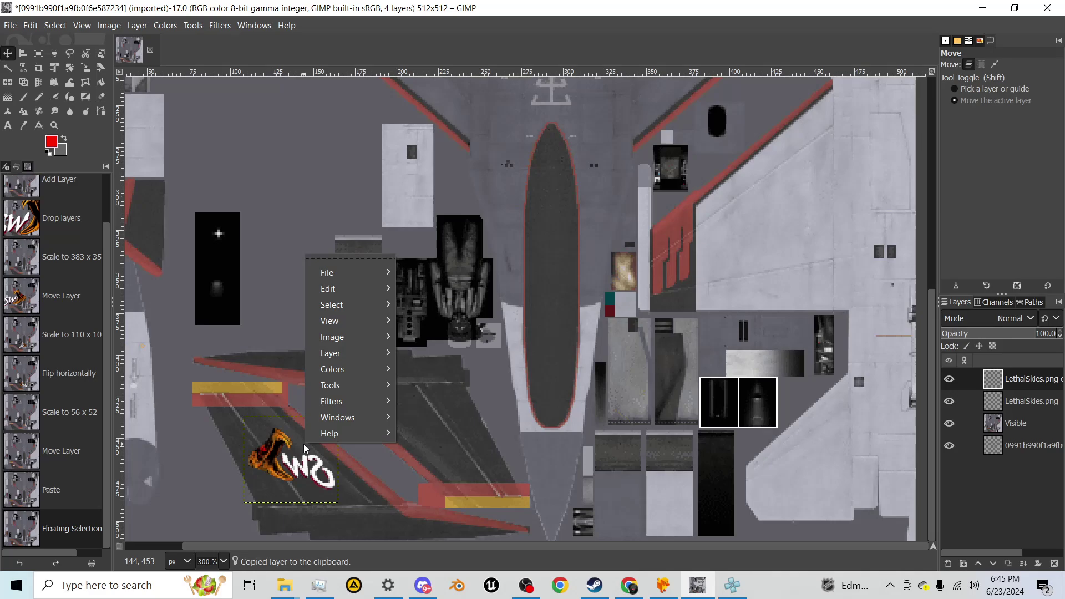
{"action": "mouse_move", "coordinate": [336, 306]}
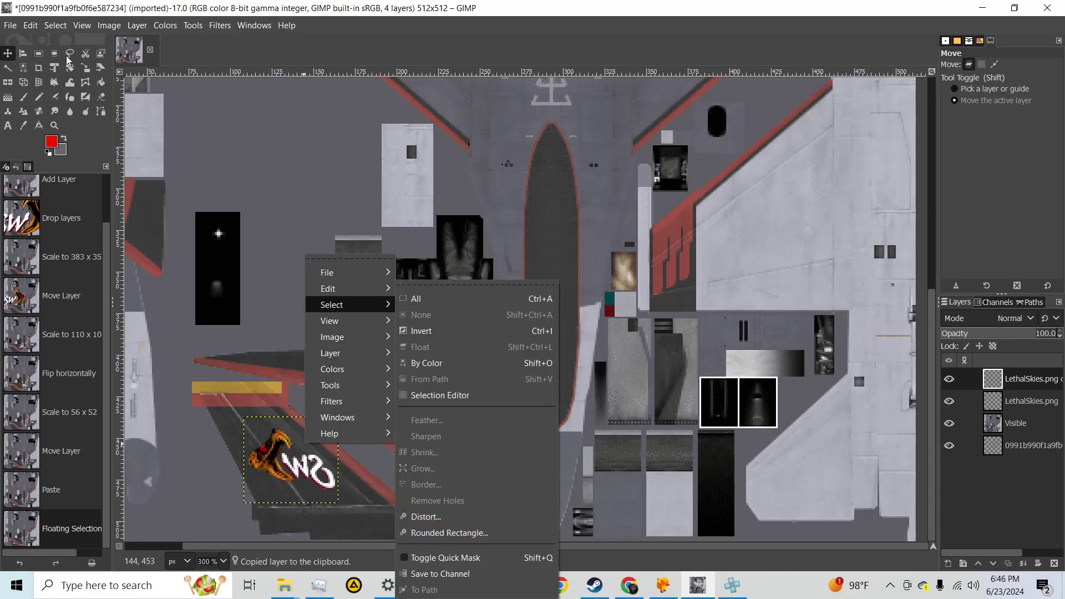
{"action": "key", "text": "Escape"}
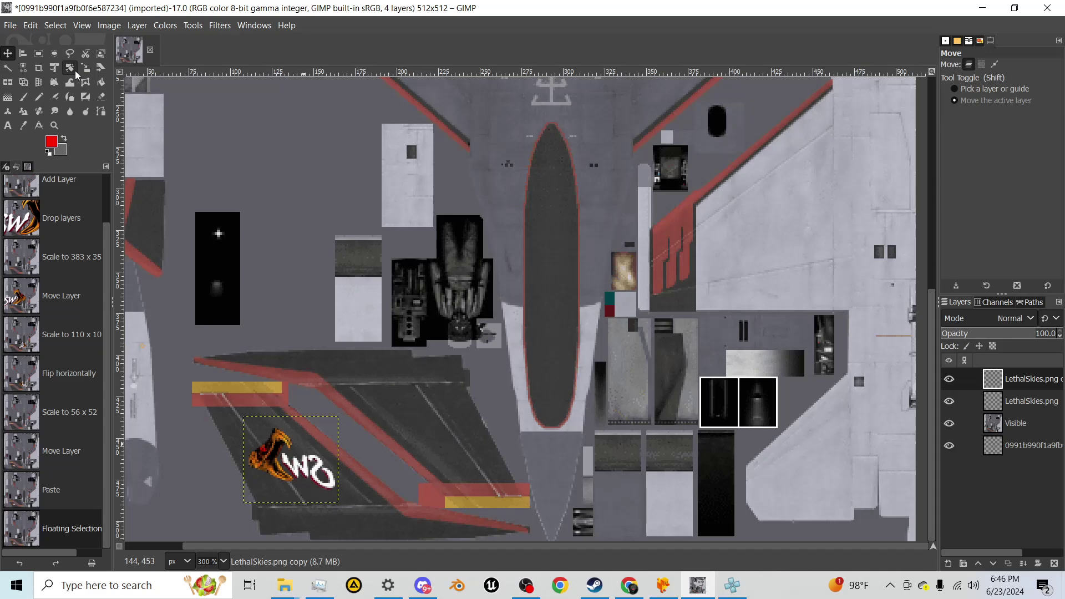
Rotate the emblem copy by -180° and move it right along the tail fin
{"action": "left_click", "coordinate": [311, 480]}
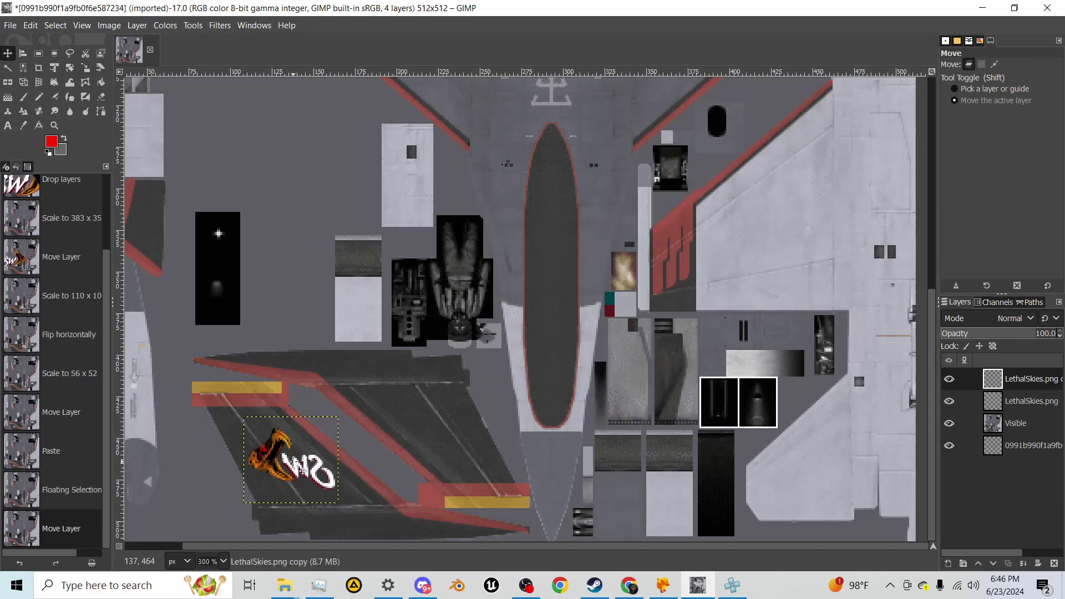
{"action": "left_click", "coordinate": [294, 457]}
{"action": "left_click", "coordinate": [70, 68]}
{"action": "left_click", "coordinate": [342, 504]}
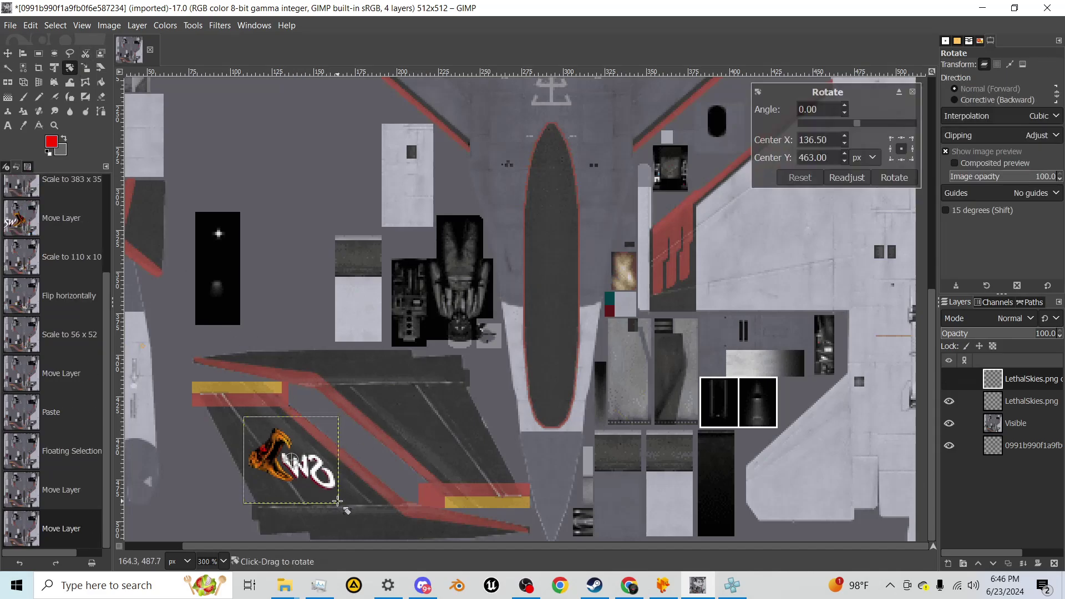
{"action": "left_click_drag", "start_coordinate": [852, 130], "coordinate": [444, 139]}
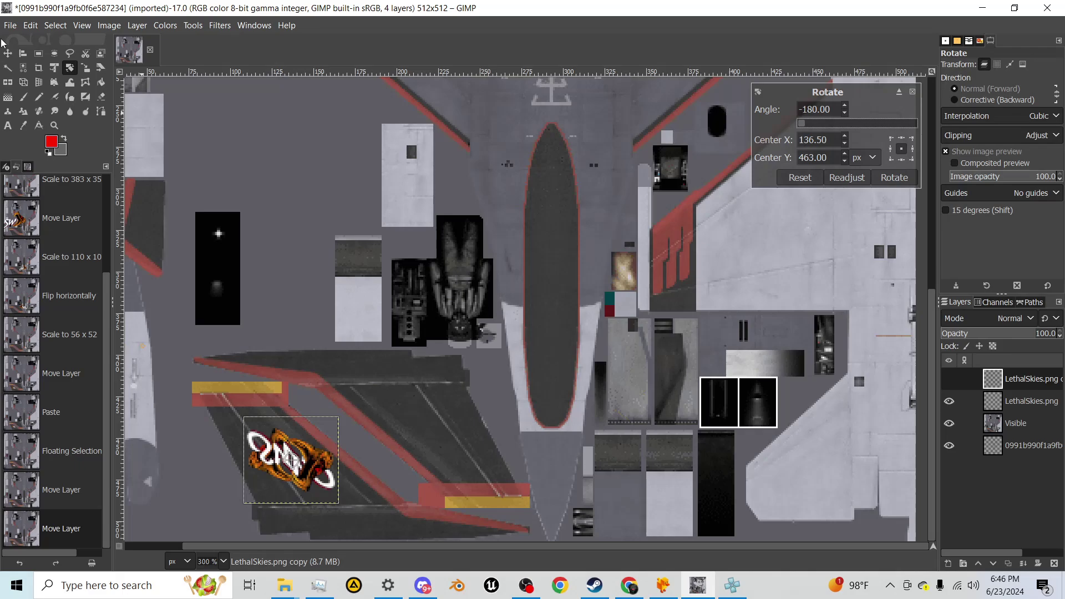
{"action": "left_click", "coordinate": [8, 54]}
{"action": "left_click_drag", "start_coordinate": [315, 501], "coordinate": [465, 474]}
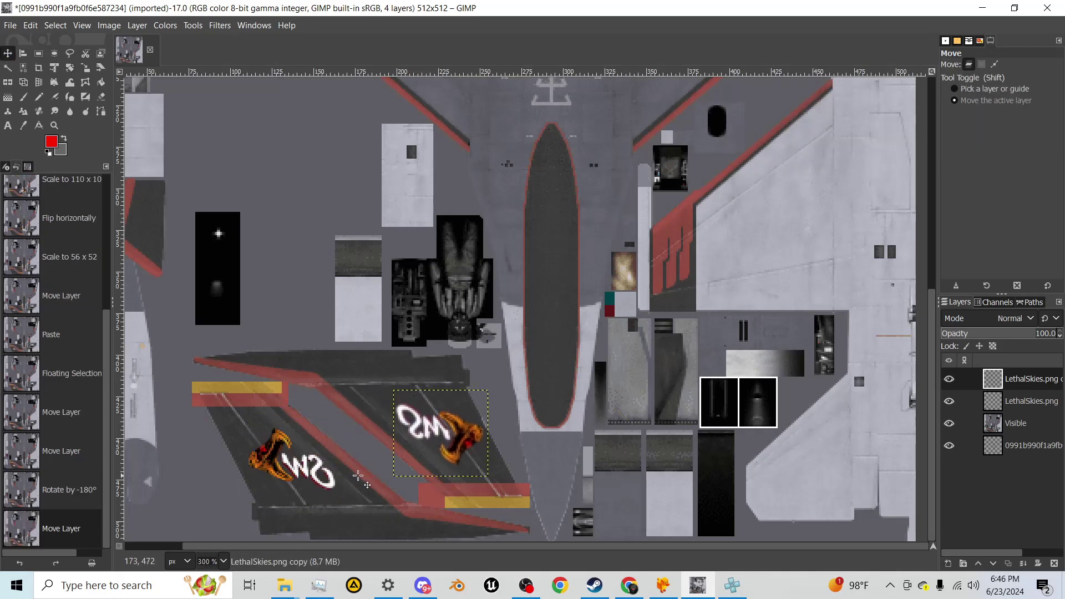
{"action": "scroll", "coordinate": [583, 267], "scroll_direction": "down", "scroll_amount": 4}
{"action": "scroll", "coordinate": [639, 305], "scroll_direction": "up", "scroll_amount": 4}
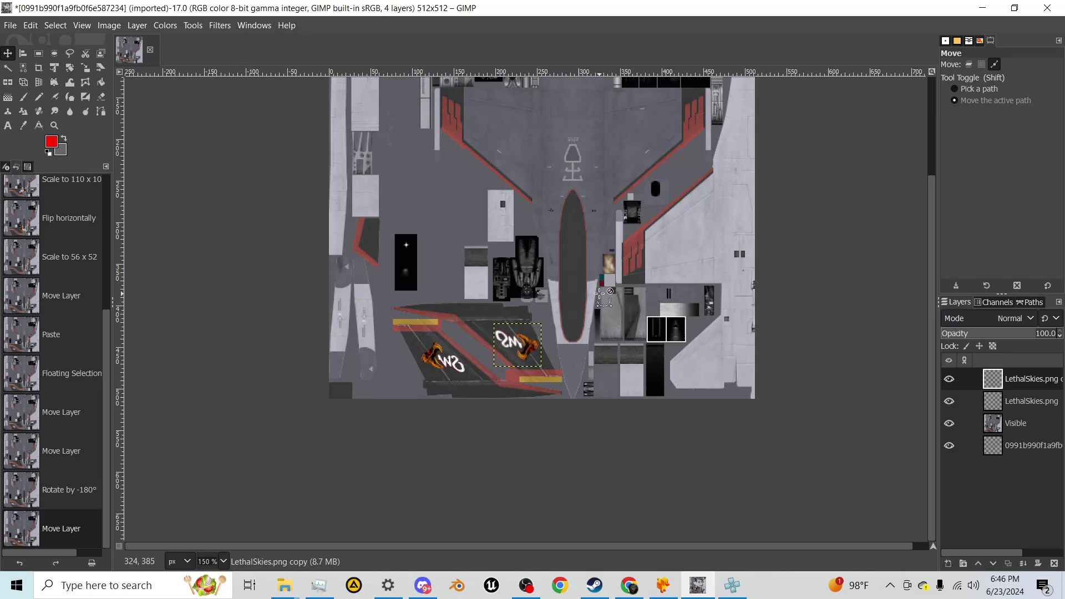
{"action": "scroll", "coordinate": [639, 305], "scroll_direction": "down", "scroll_amount": 2}
{"action": "scroll", "coordinate": [560, 318], "scroll_direction": "up", "scroll_amount": 1}
{"action": "scroll", "coordinate": [560, 317], "scroll_direction": "down", "scroll_amount": 1}
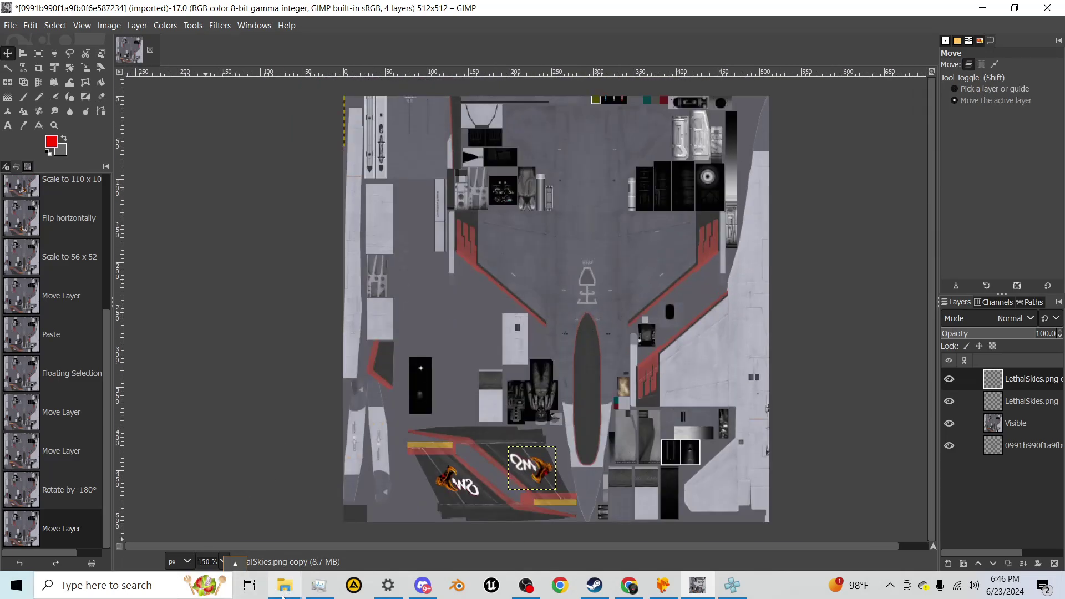
{"action": "mouse_move", "coordinate": [283, 589]}
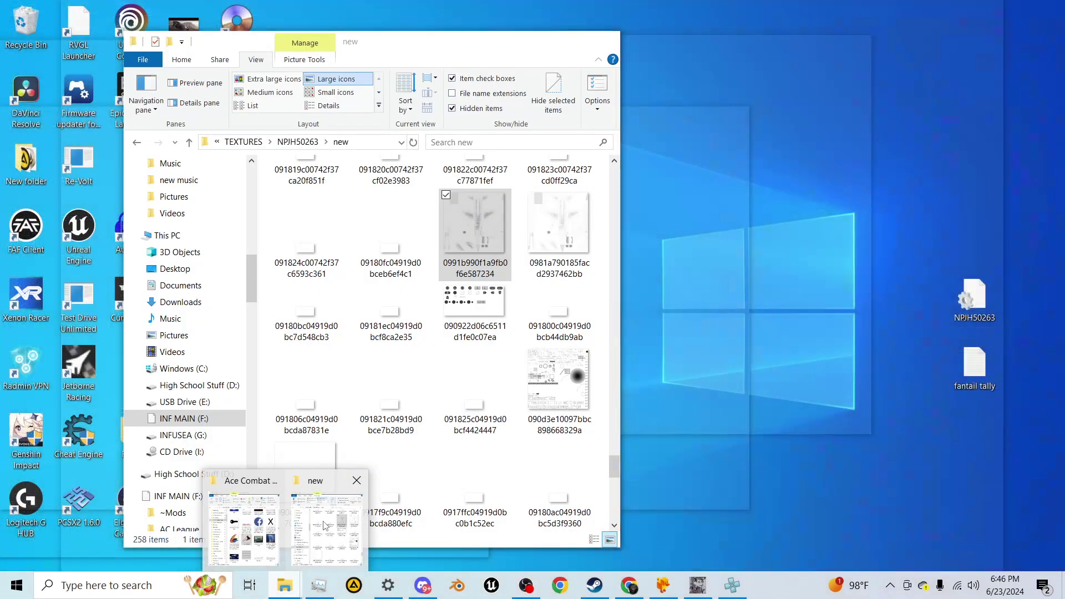
{"action": "left_click", "coordinate": [332, 521]}
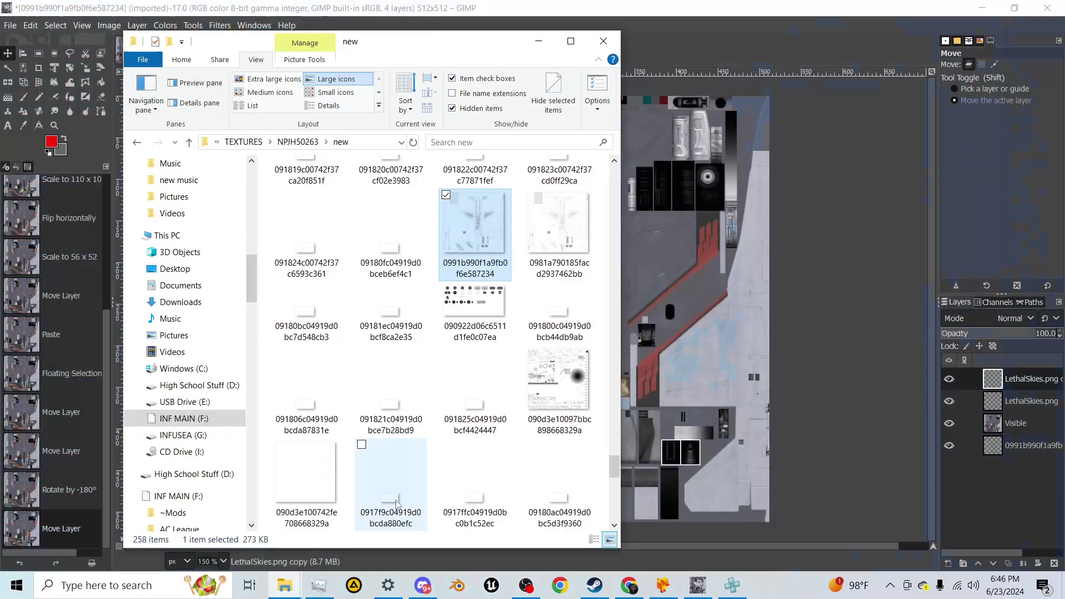
{"action": "scroll", "coordinate": [430, 399], "scroll_direction": "down", "scroll_amount": 5}
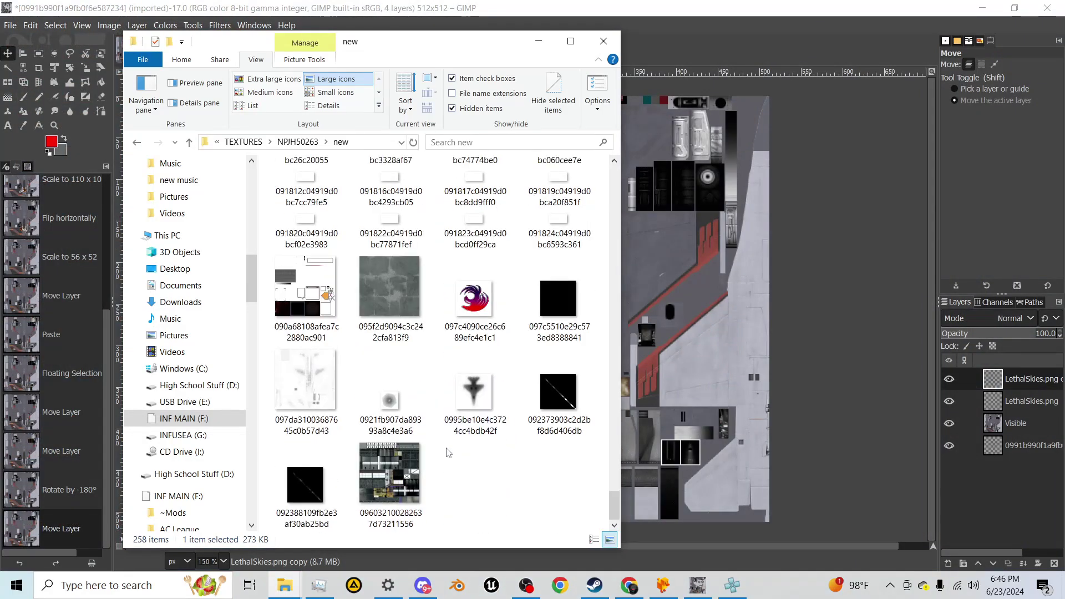
{"action": "left_click", "coordinate": [502, 494]}
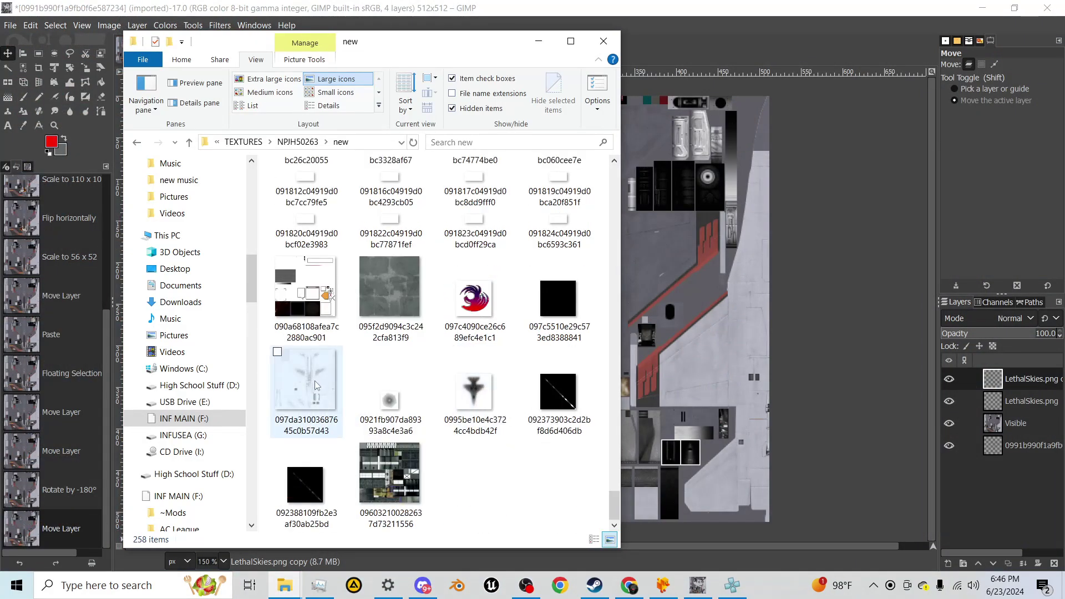
{"action": "left_click_drag", "start_coordinate": [316, 385], "coordinate": [656, 329]}
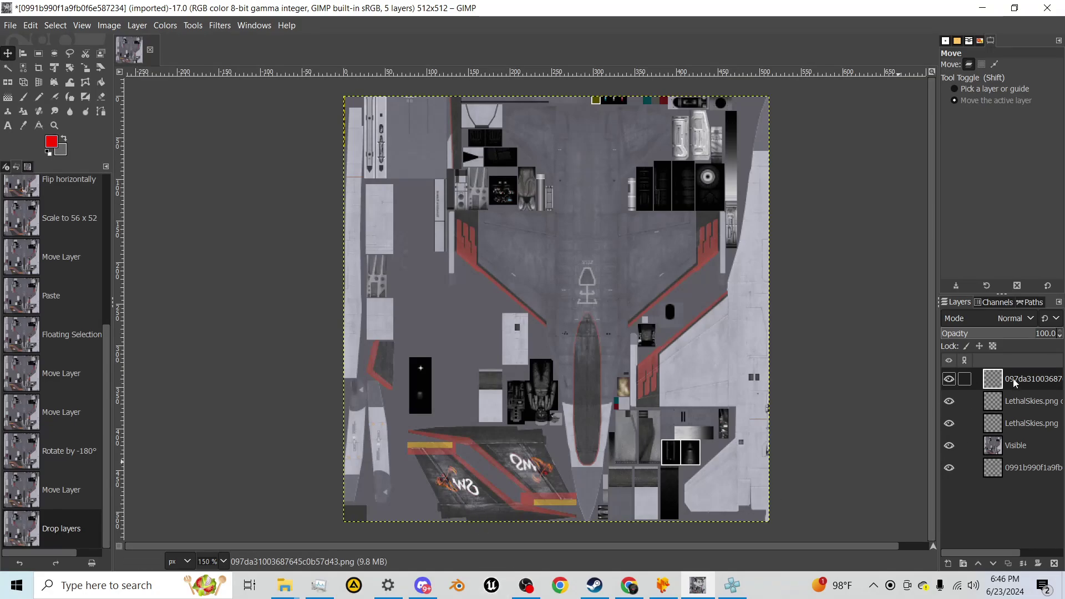
Toggle the new texture layer's visibility and adjust its opacity
{"action": "left_click", "coordinate": [948, 380]}
{"action": "left_click", "coordinate": [949, 379]}
{"action": "left_click", "coordinate": [949, 379]}
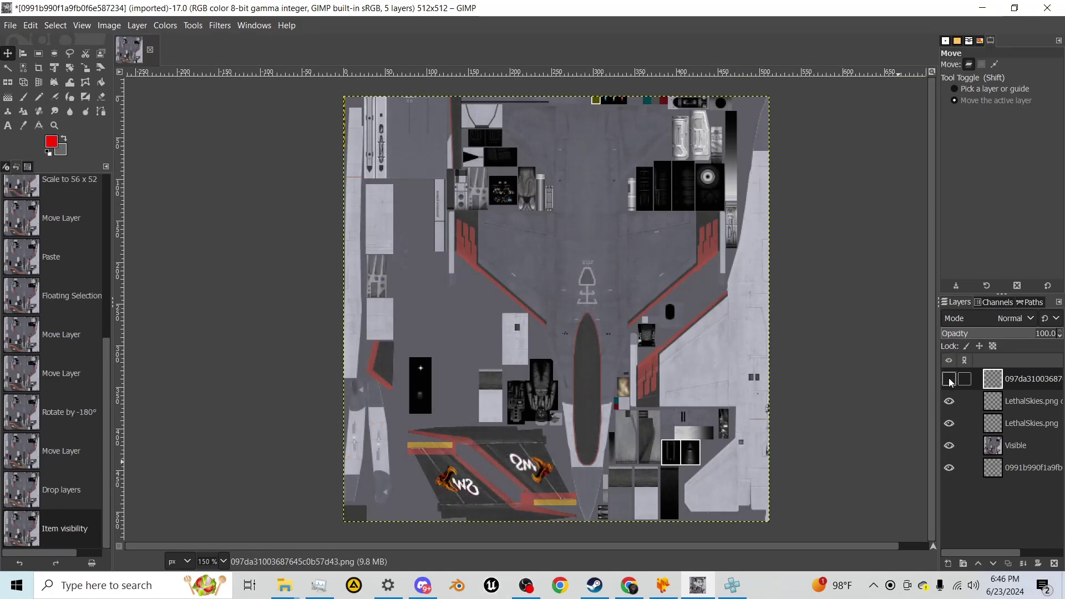
{"action": "left_click", "coordinate": [949, 380]}
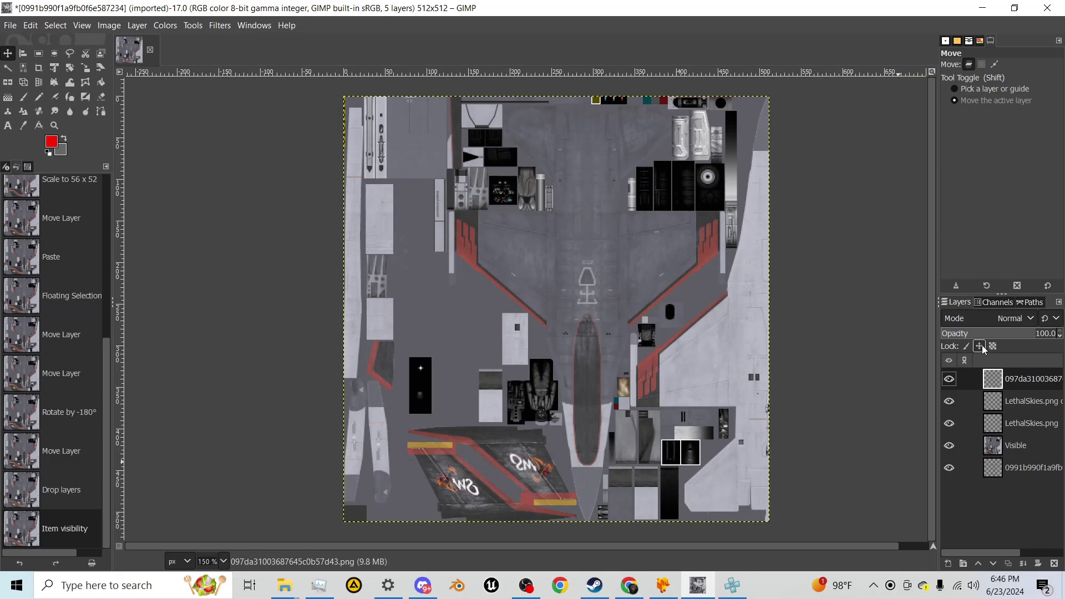
{"action": "left_click", "coordinate": [972, 335]}
{"action": "left_click_drag", "start_coordinate": [978, 338], "coordinate": [985, 338]}
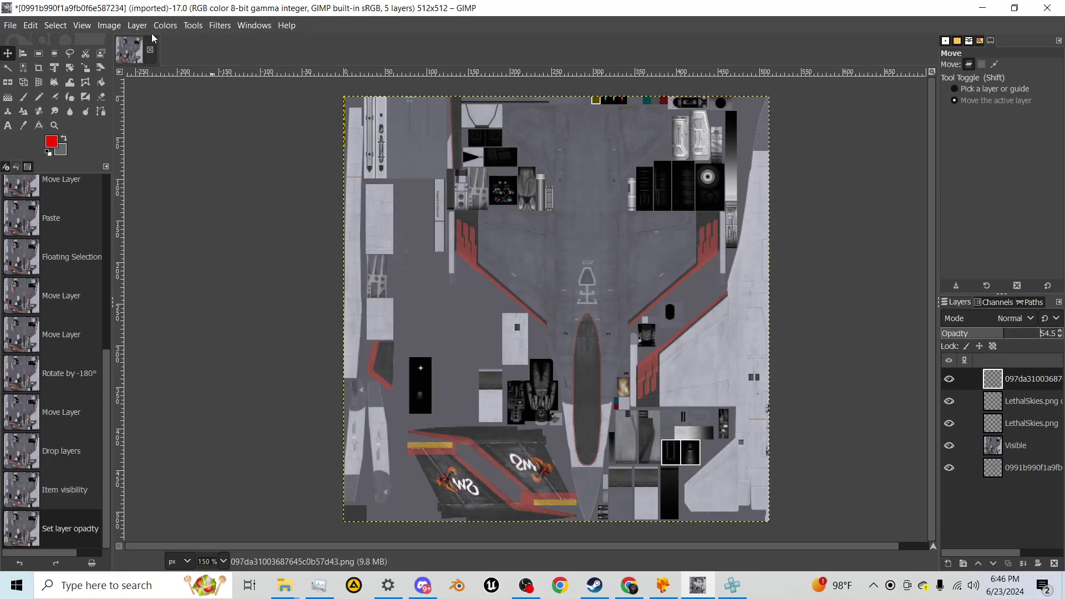
Apply Brightness 127 and Contrast -127 to the top layer at 70.8 opacity
{"action": "left_click", "coordinate": [164, 25]}
{"action": "left_click", "coordinate": [201, 157]}
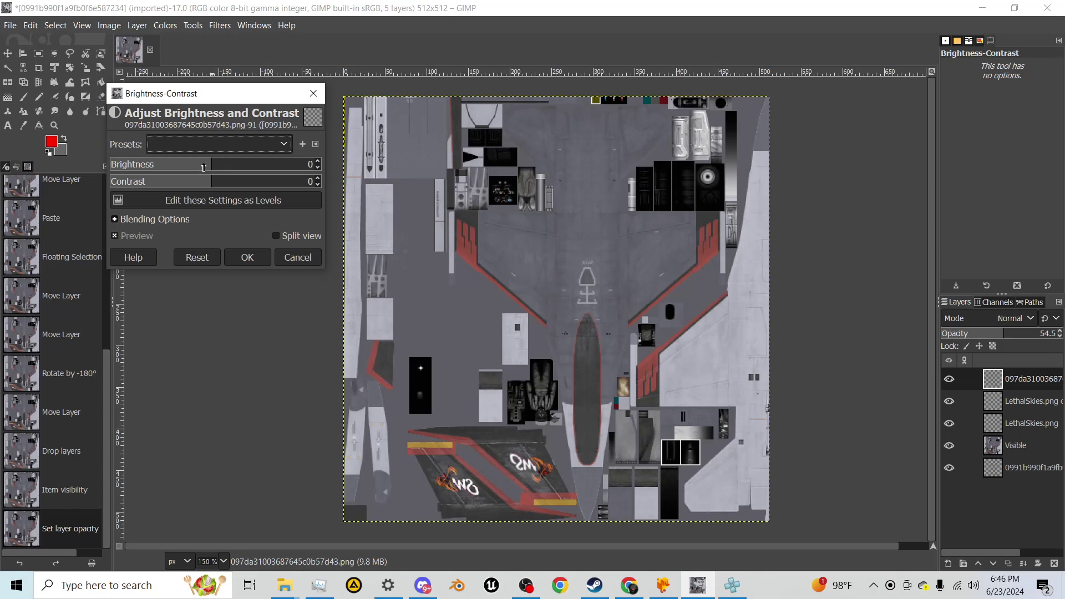
{"action": "left_click_drag", "start_coordinate": [207, 175], "coordinate": [101, 181]}
{"action": "left_click_drag", "start_coordinate": [189, 164], "coordinate": [373, 175]}
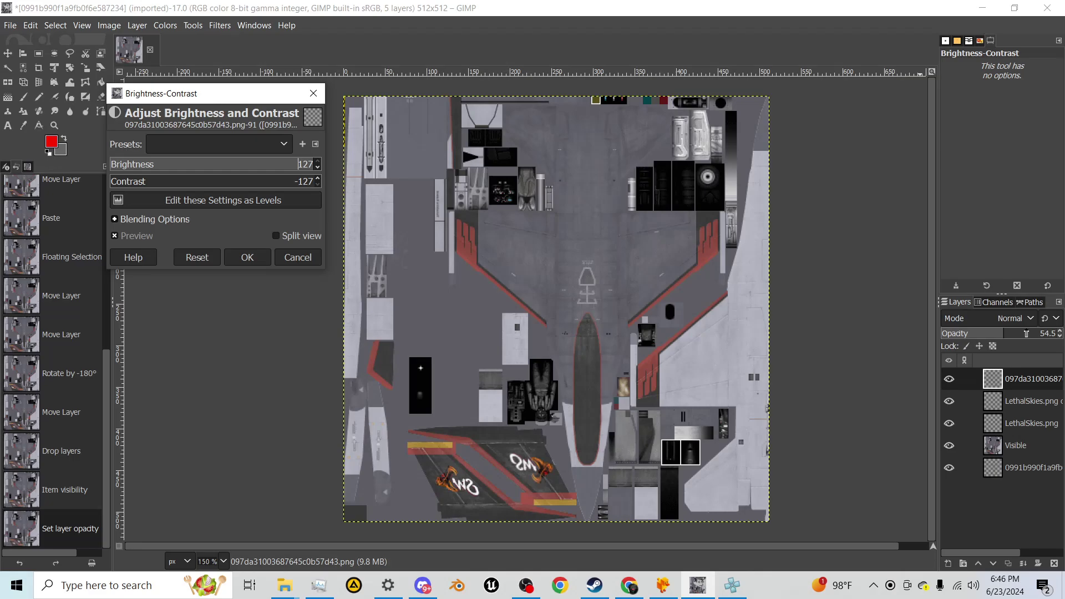
{"action": "mouse_move", "coordinate": [1026, 334]}
{"action": "left_mouse_down"}
{"action": "mouse_move", "coordinate": [1061, 336]}
{"action": "mouse_move", "coordinate": [1020, 337]}
{"action": "left_mouse_up"}
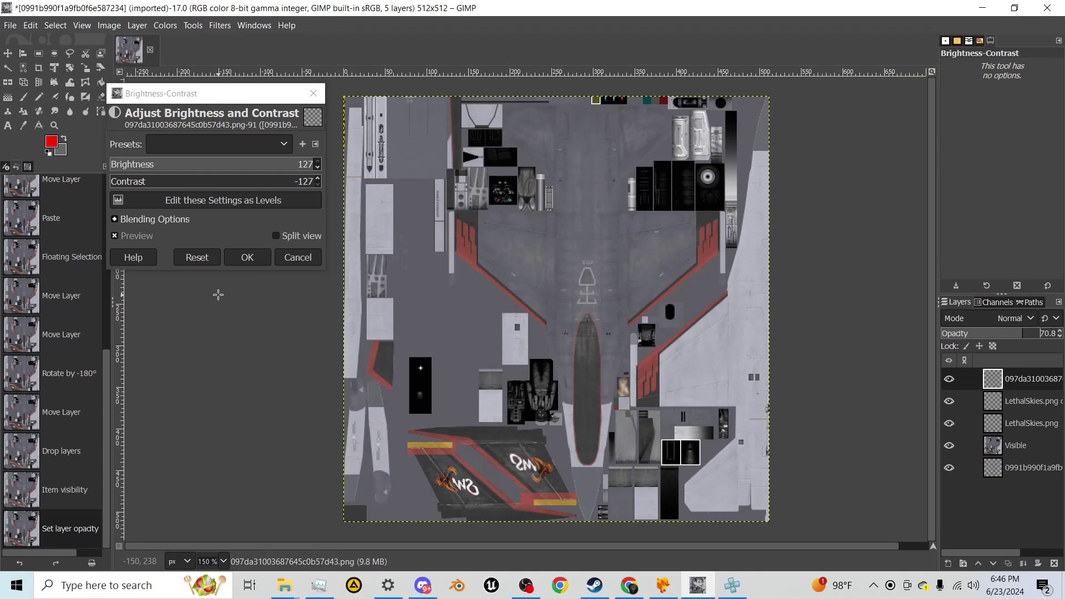
{"action": "left_click", "coordinate": [260, 257]}
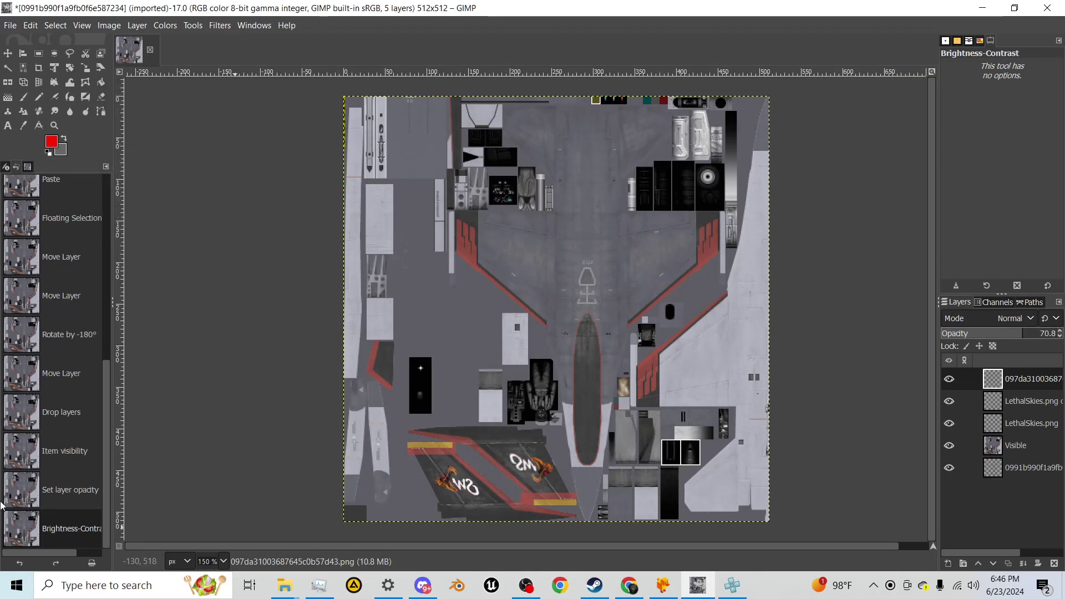
Create Visible #1 via New from Visible, hide other layers, show Alpha, set opacity 6.7
{"action": "right_click", "coordinate": [1038, 381]}
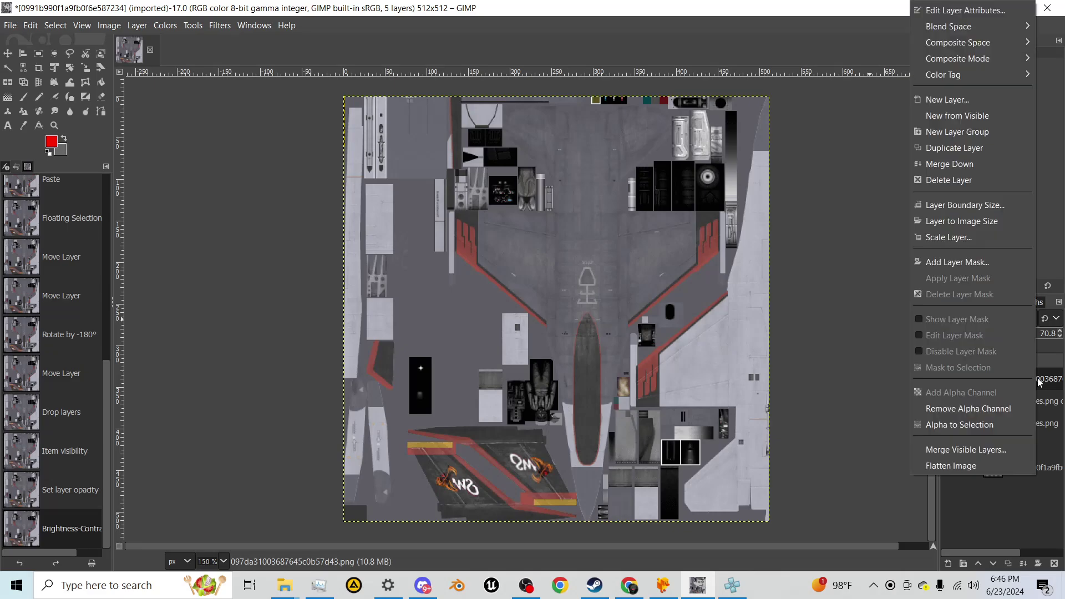
{"action": "left_click", "coordinate": [970, 119]}
{"action": "left_click", "coordinate": [949, 401]}
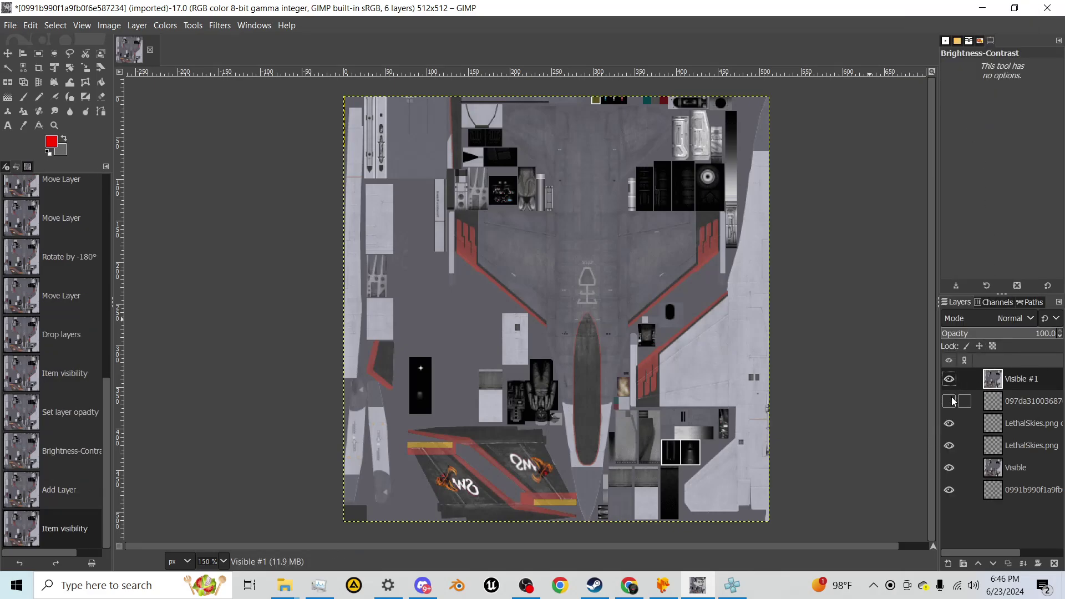
{"action": "left_click_drag", "start_coordinate": [947, 432], "coordinate": [951, 478]}
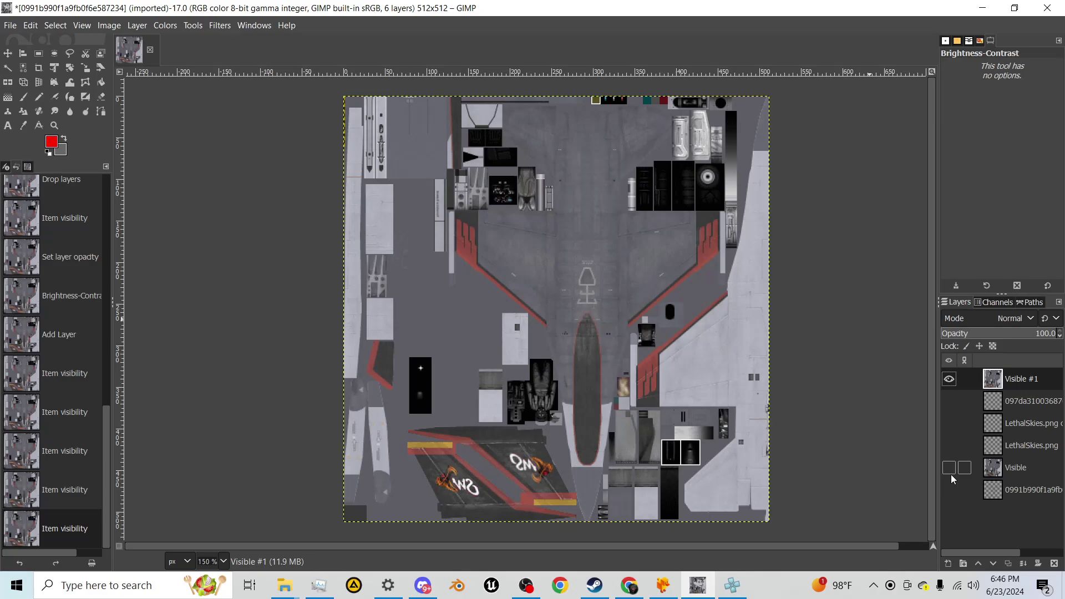
{"action": "left_click", "coordinate": [994, 302]}
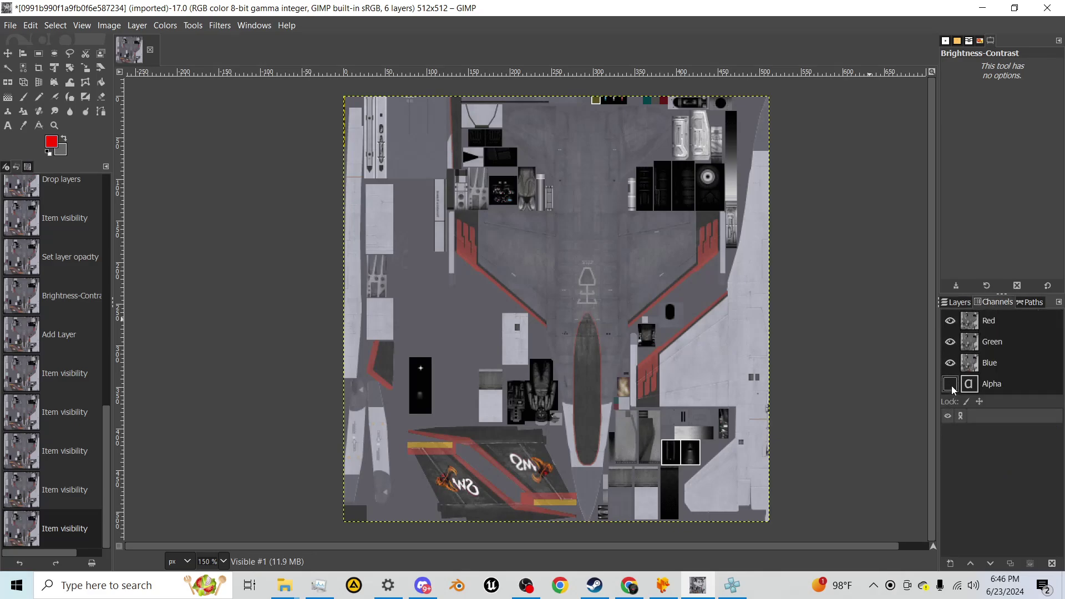
{"action": "left_click", "coordinate": [950, 384]}
{"action": "left_click", "coordinate": [954, 304]}
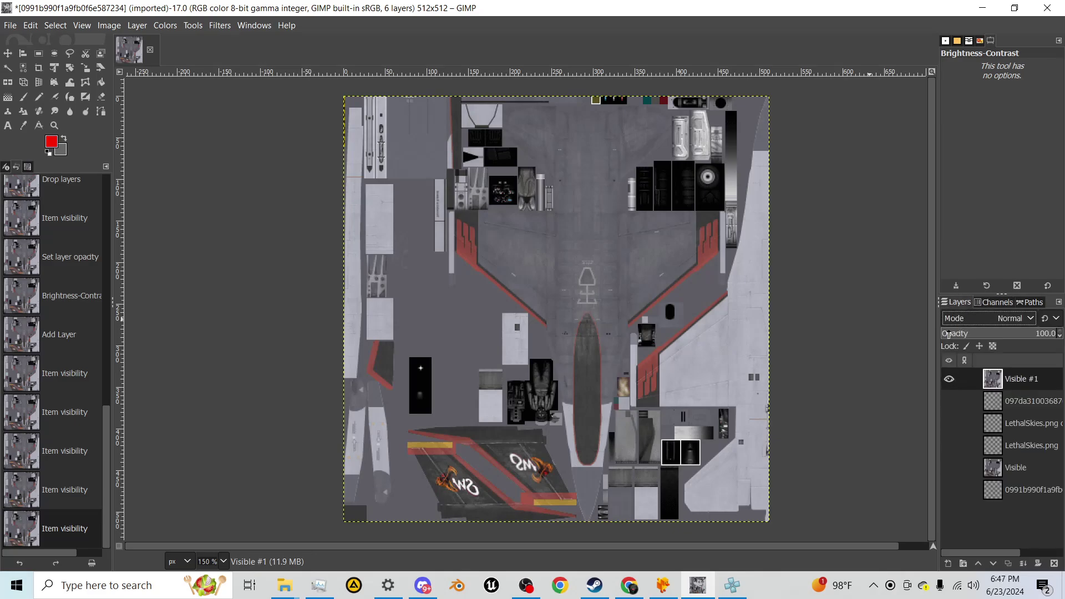
{"action": "left_click", "coordinate": [948, 335]}
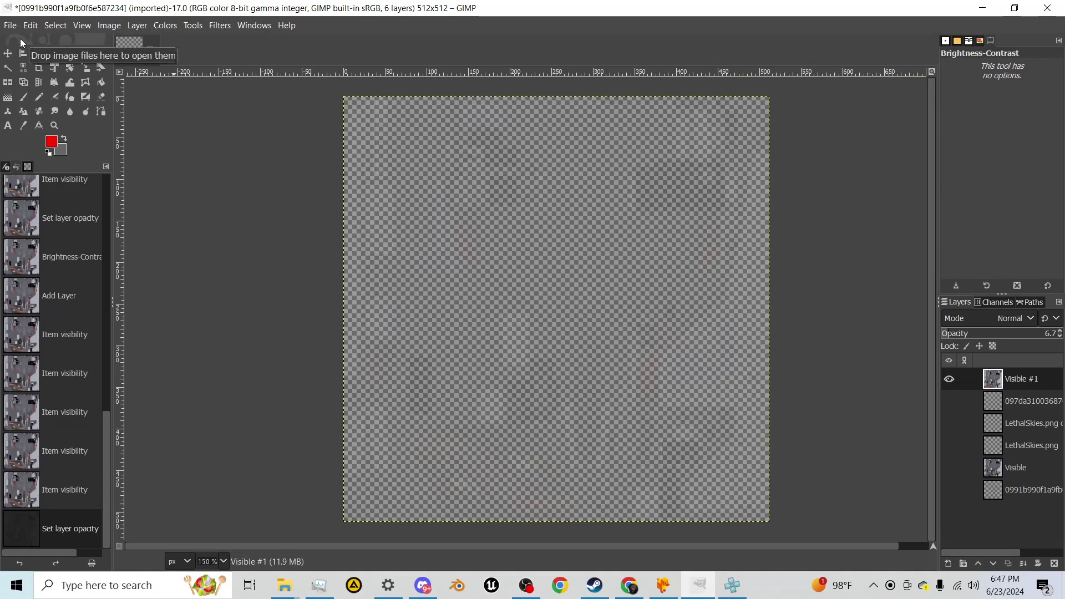
Use Save As to store the six-layer project as 0991b990f1a9fb0f6e587234.xcf in Downloads
{"action": "left_click", "coordinate": [6, 25]}
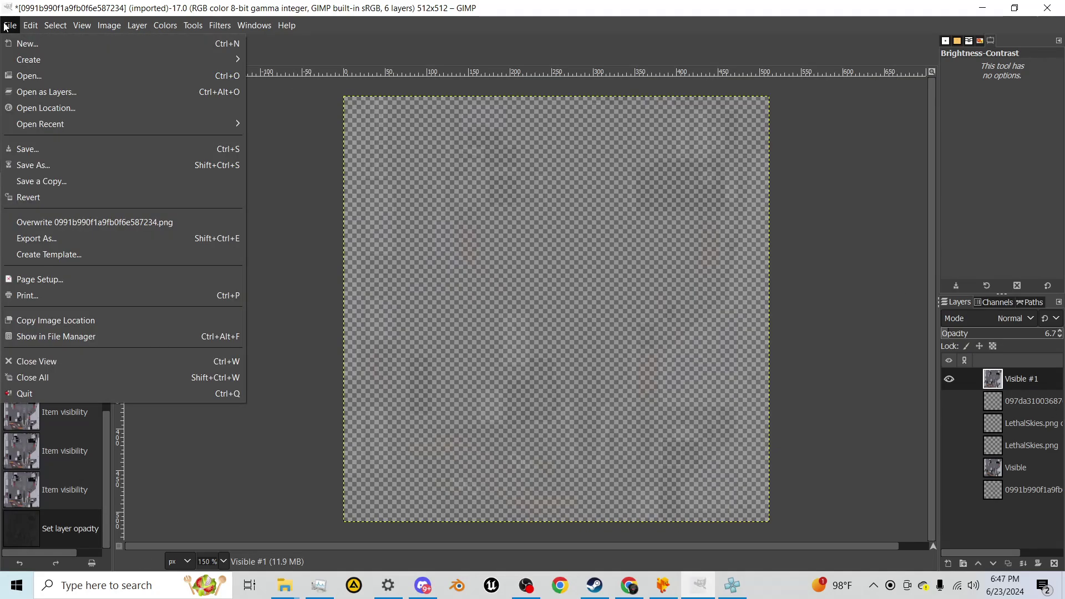
{"action": "left_click", "coordinate": [51, 165]}
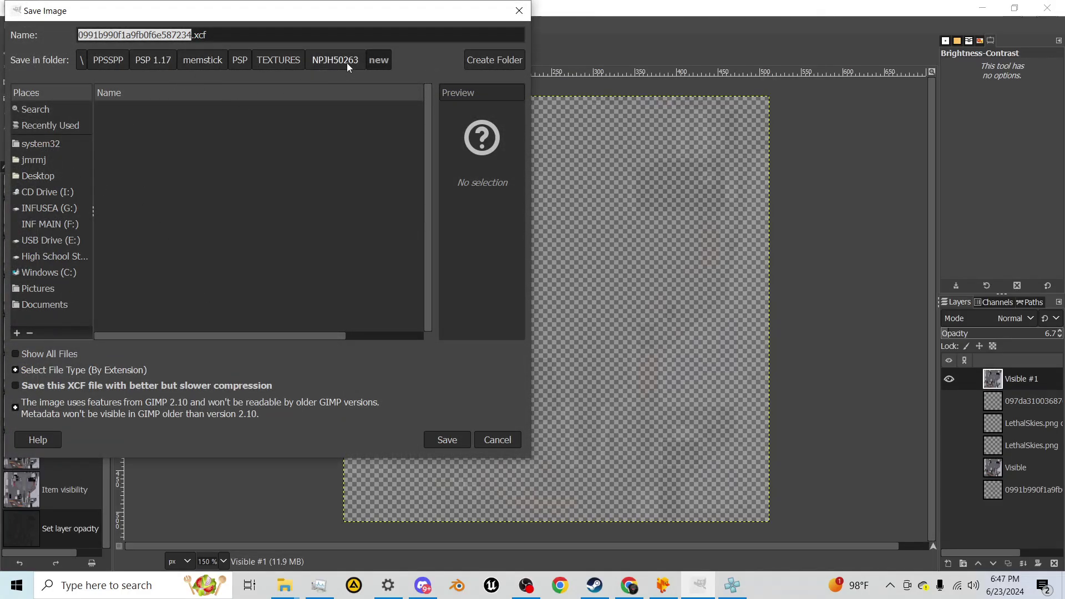
{"action": "left_click", "coordinate": [43, 126]}
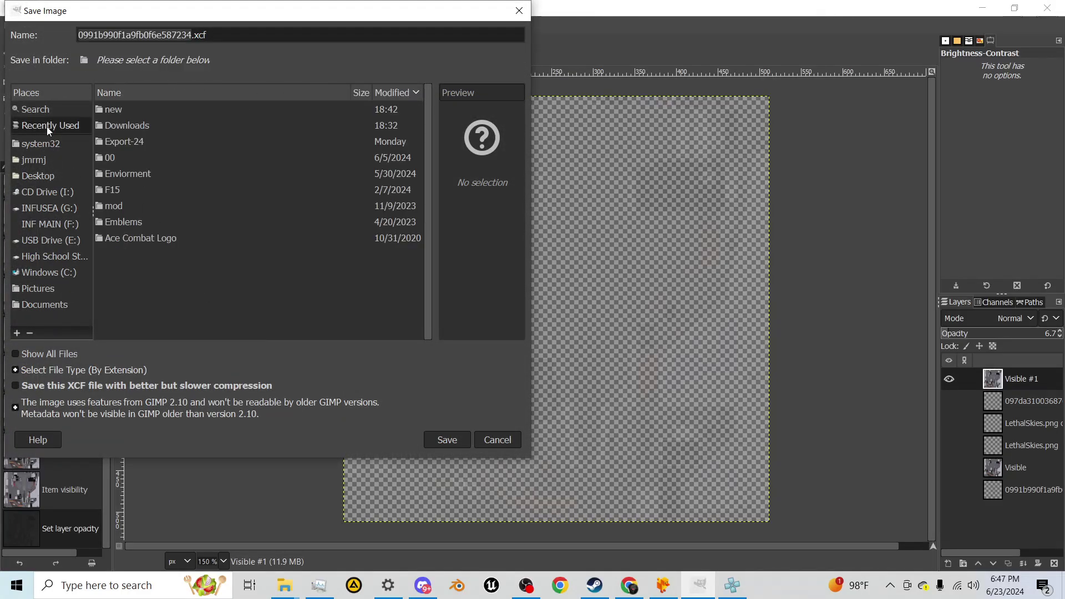
{"action": "double_click", "coordinate": [146, 128]}
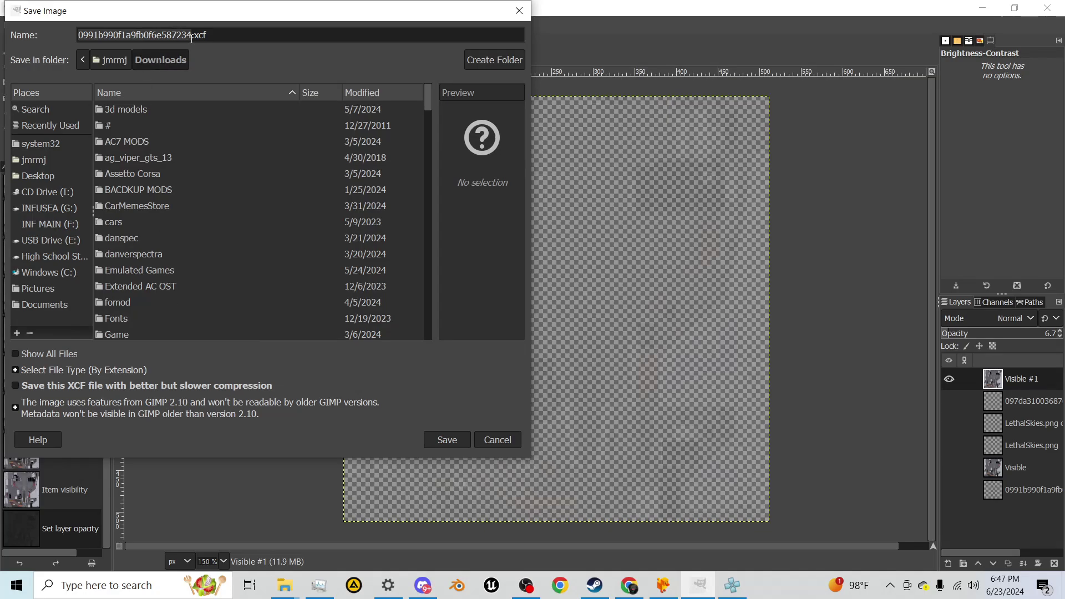
{"action": "left_click", "coordinate": [447, 439]}
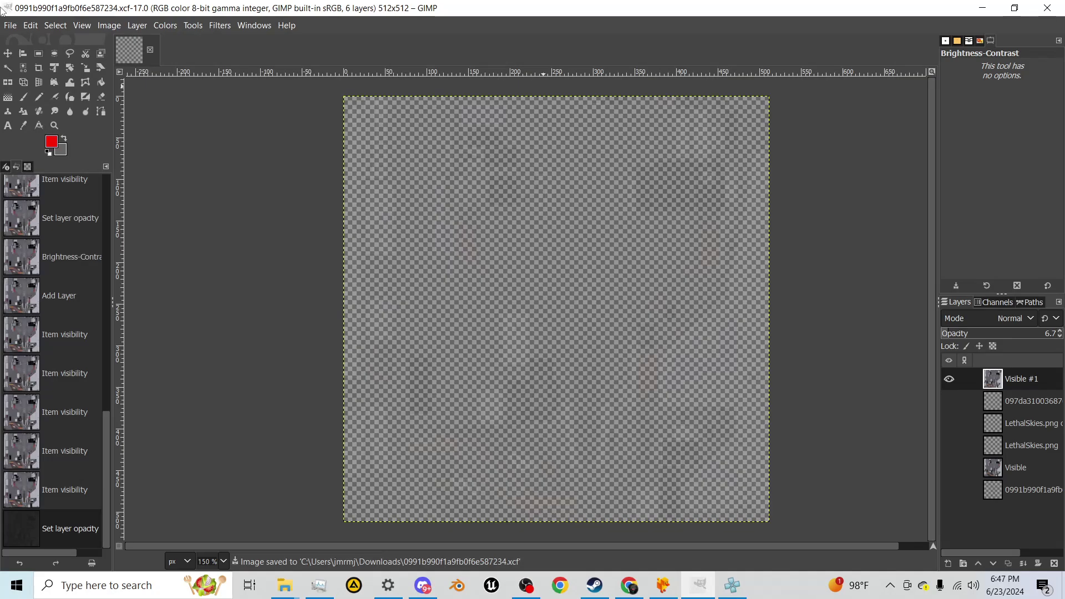
Start exporting the image as TESBED and browse to the NPJH50263 textures folder
{"action": "left_click", "coordinate": [6, 27]}
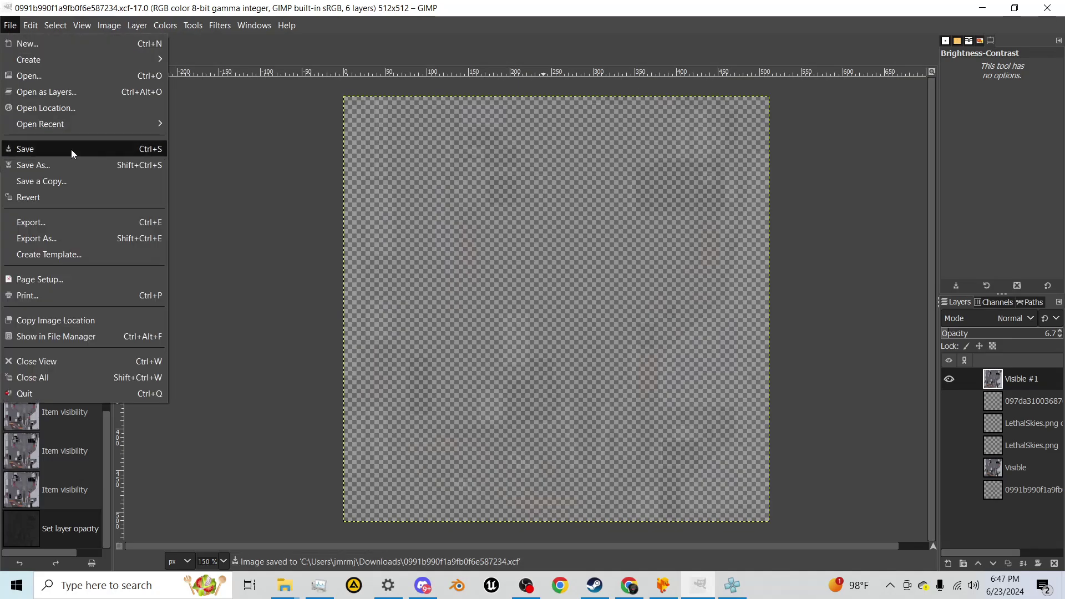
{"action": "left_click", "coordinate": [50, 237]}
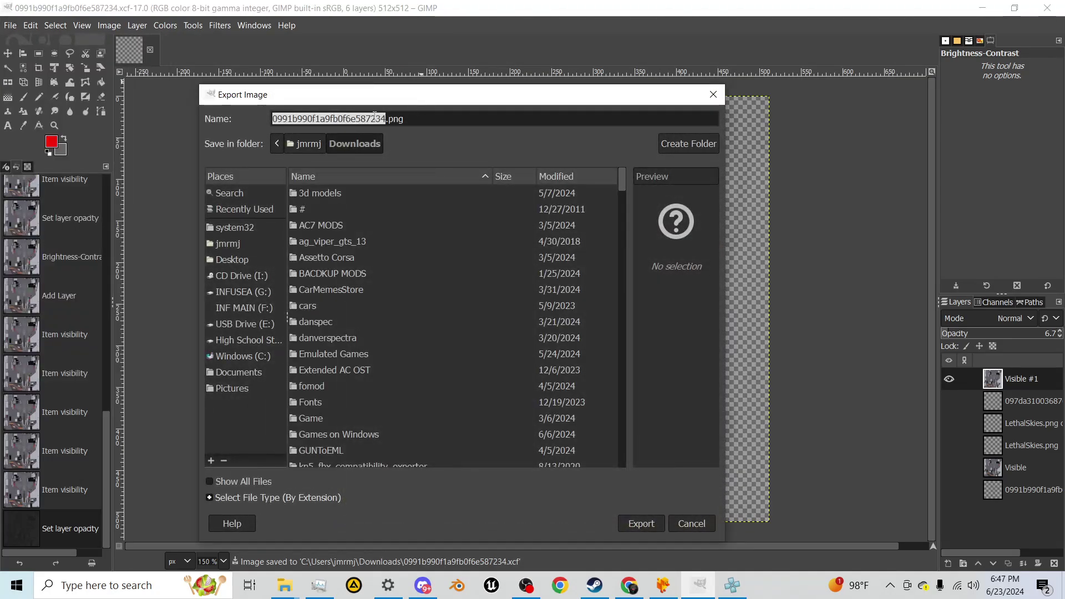
{"action": "type", "text": "TESBED"}
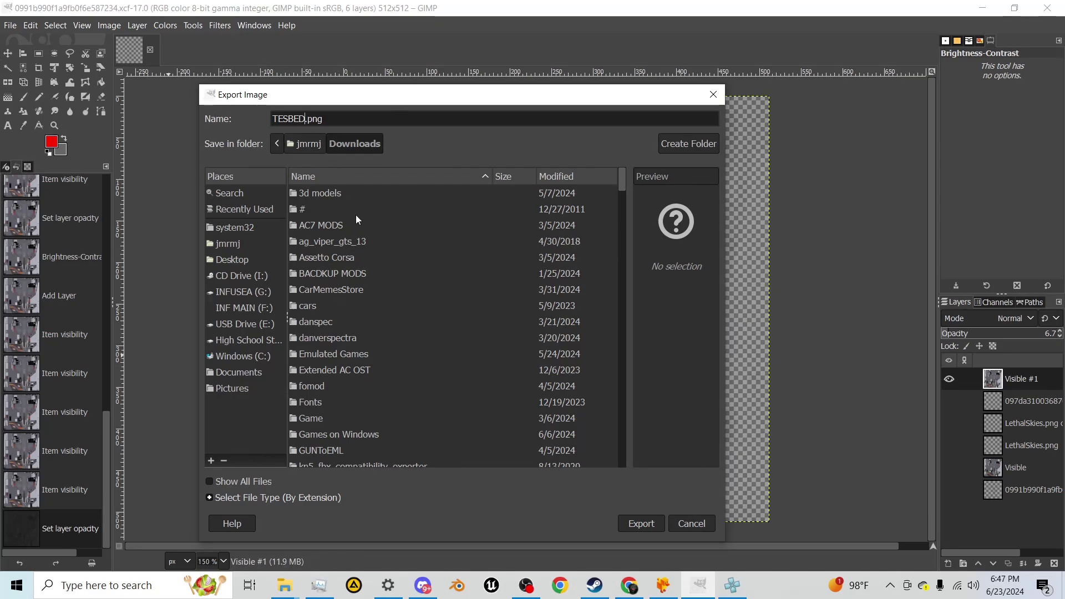
{"action": "left_click", "coordinate": [241, 208]}
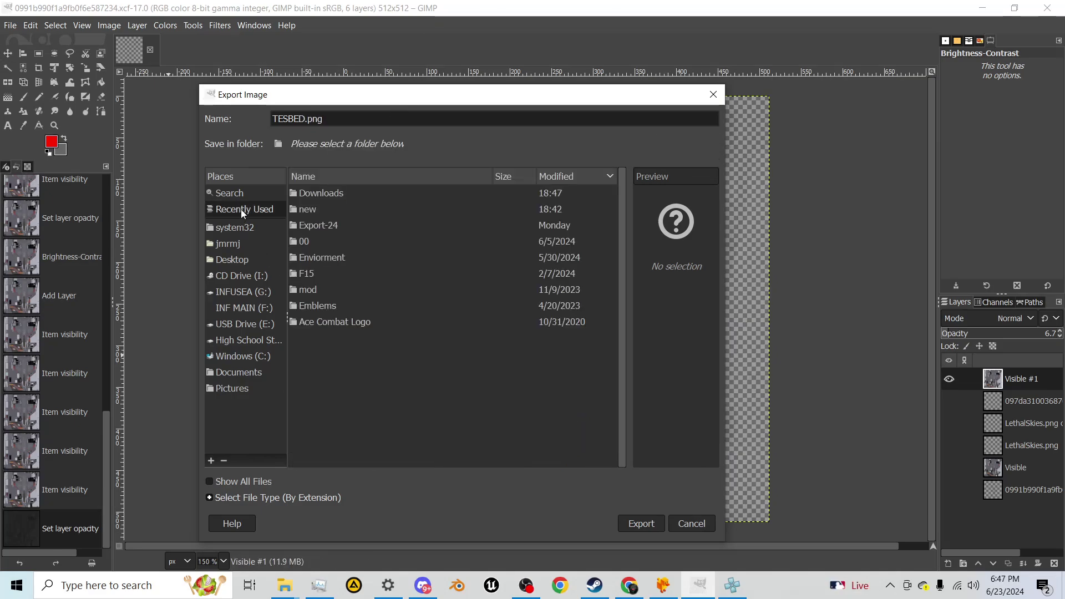
{"action": "left_click", "coordinate": [314, 208]}
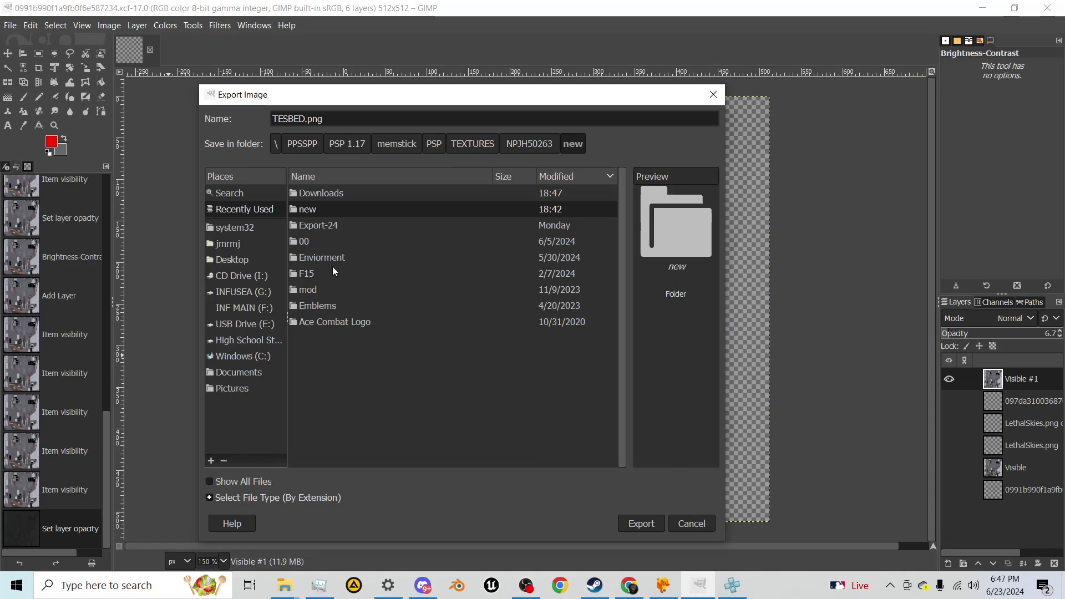
{"action": "double_click", "coordinate": [318, 208]}
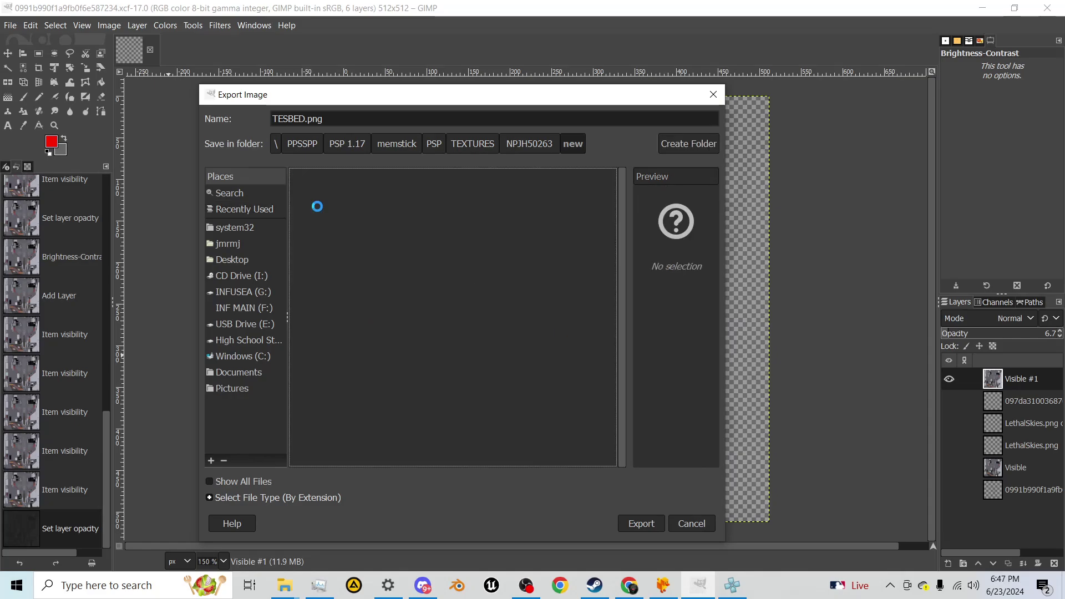
{"action": "left_click", "coordinate": [523, 145]}
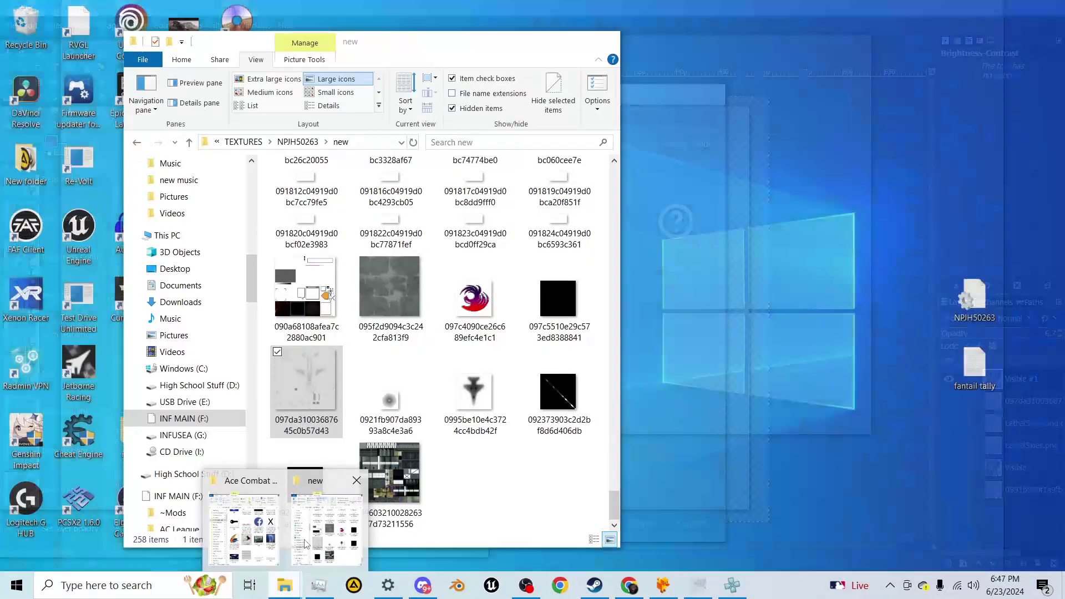
Confirm the path in File Explorer, open the mod folder, and export TESBED.png there
{"action": "left_click", "coordinate": [333, 530]}
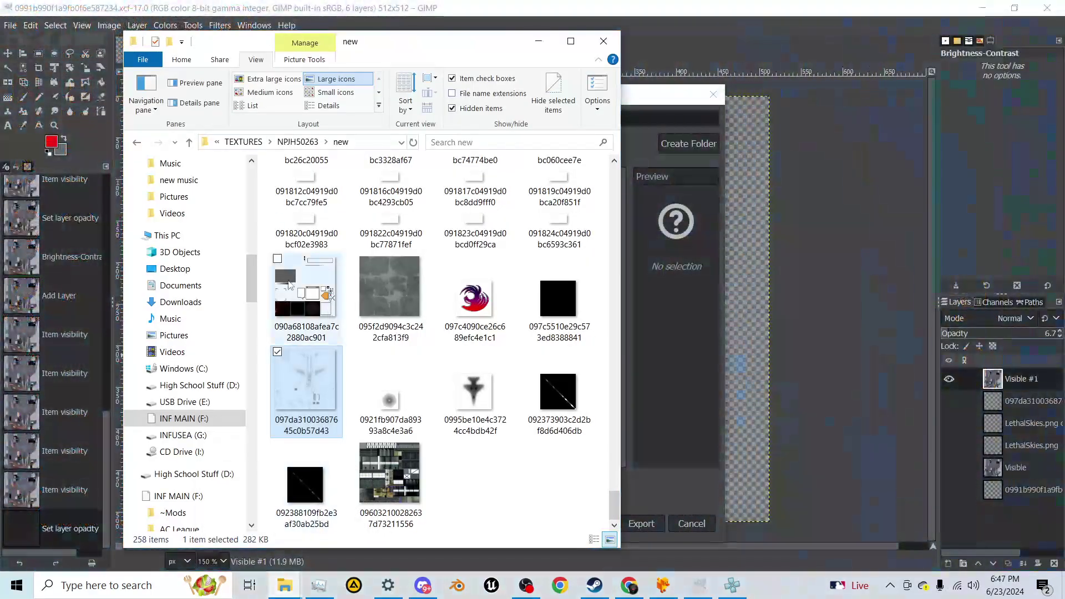
{"action": "left_click", "coordinate": [243, 142]}
{"action": "left_click", "coordinate": [245, 142]}
{"action": "left_click", "coordinate": [247, 141]}
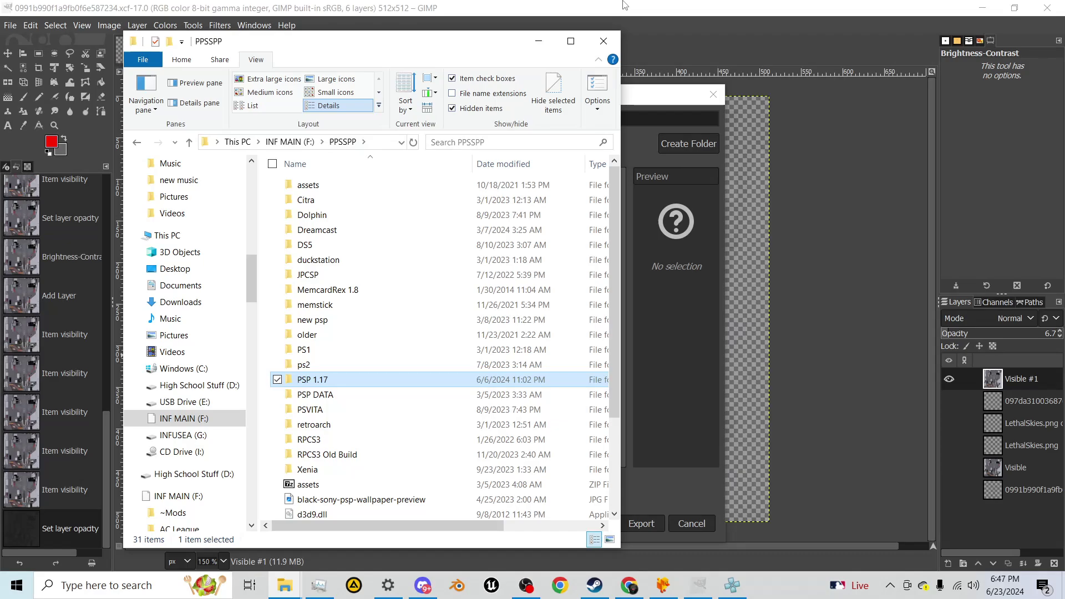
{"action": "left_click", "coordinate": [541, 40]}
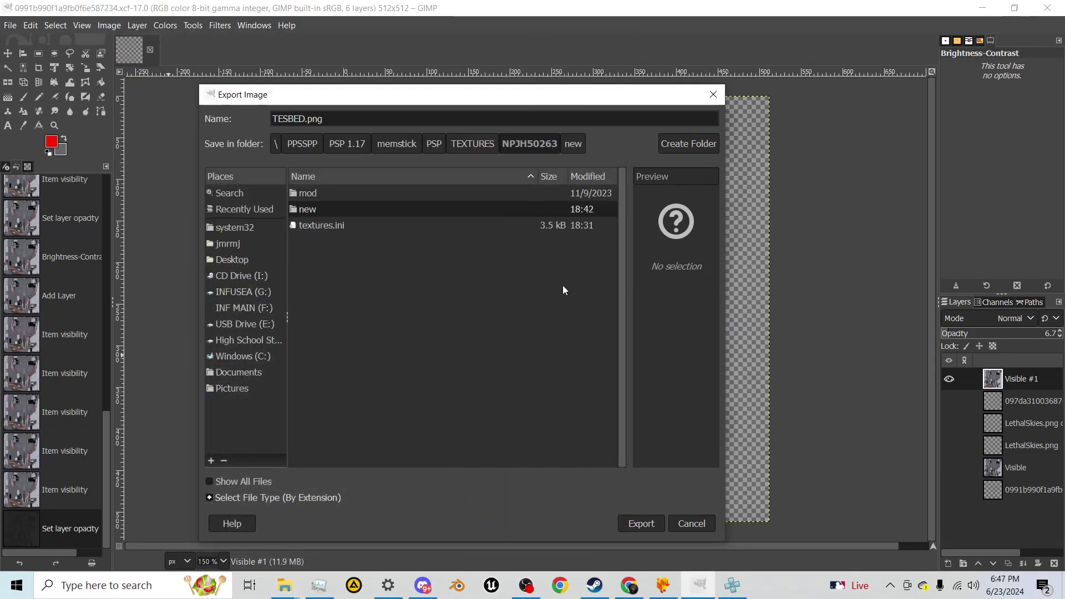
{"action": "double_click", "coordinate": [315, 194]}
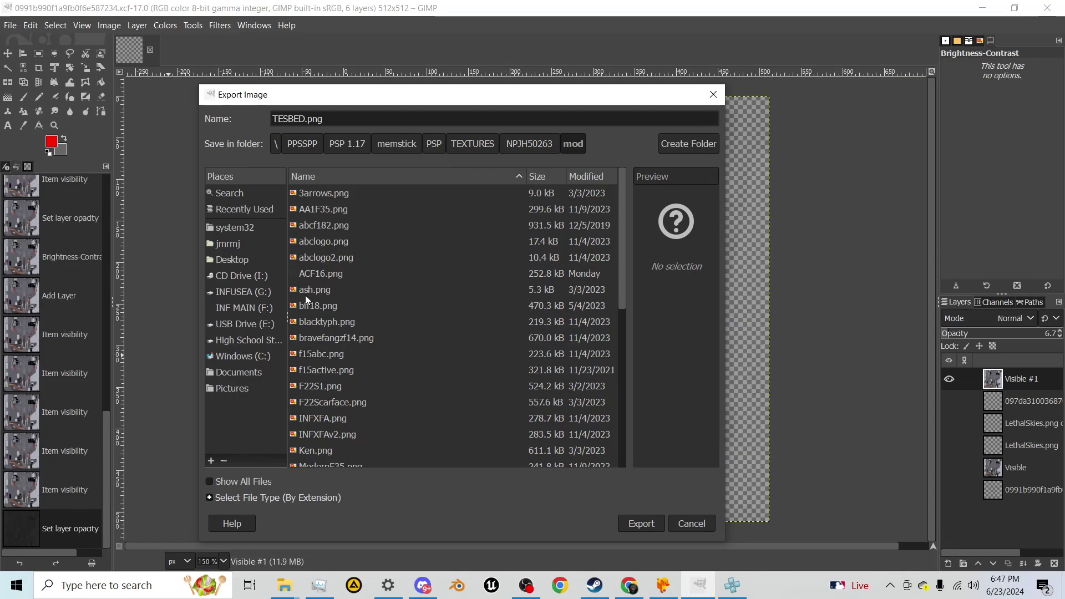
{"action": "scroll", "coordinate": [436, 338], "scroll_direction": "down", "scroll_amount": 10}
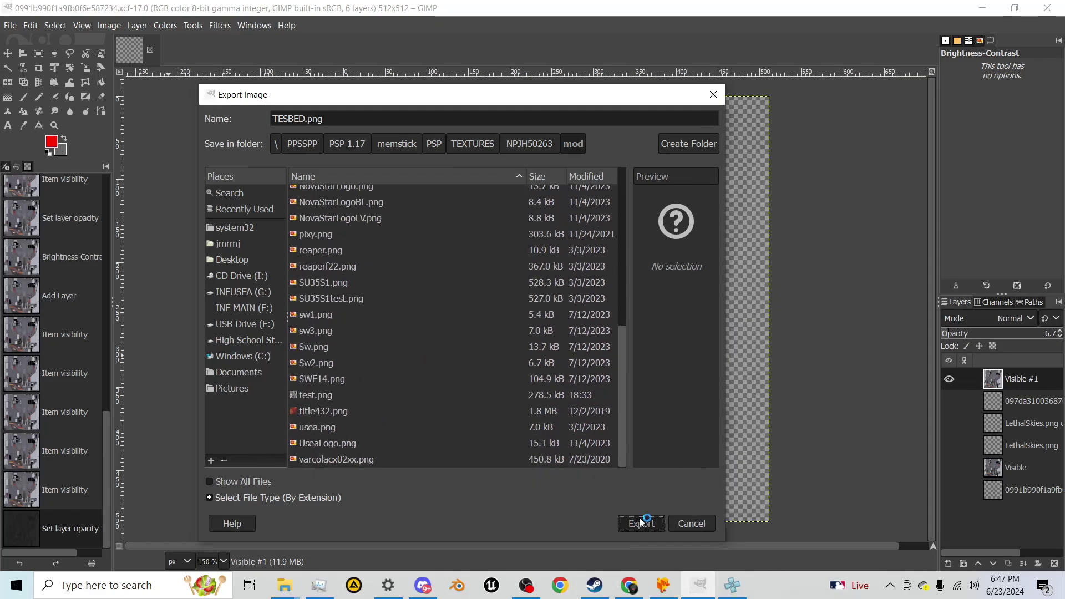
{"action": "left_click", "coordinate": [560, 454]}
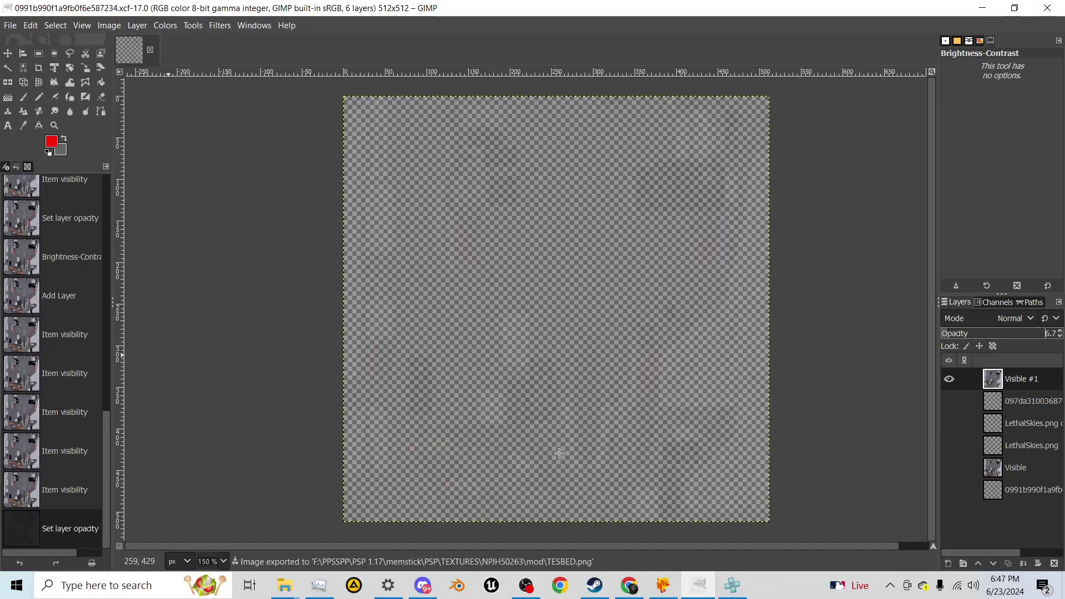
Browse in File Explorer to PSP 1.17 > memstick > PSP > TEXTURES > NPJH50263 > new
{"action": "mouse_move", "coordinate": [735, 586]}
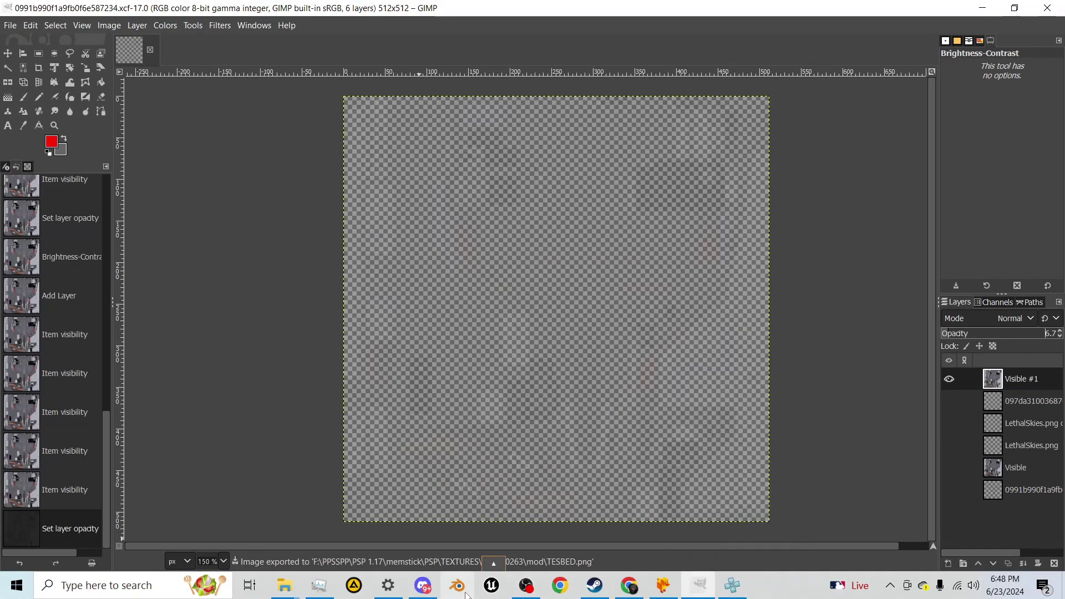
{"action": "left_click", "coordinate": [982, 8]}
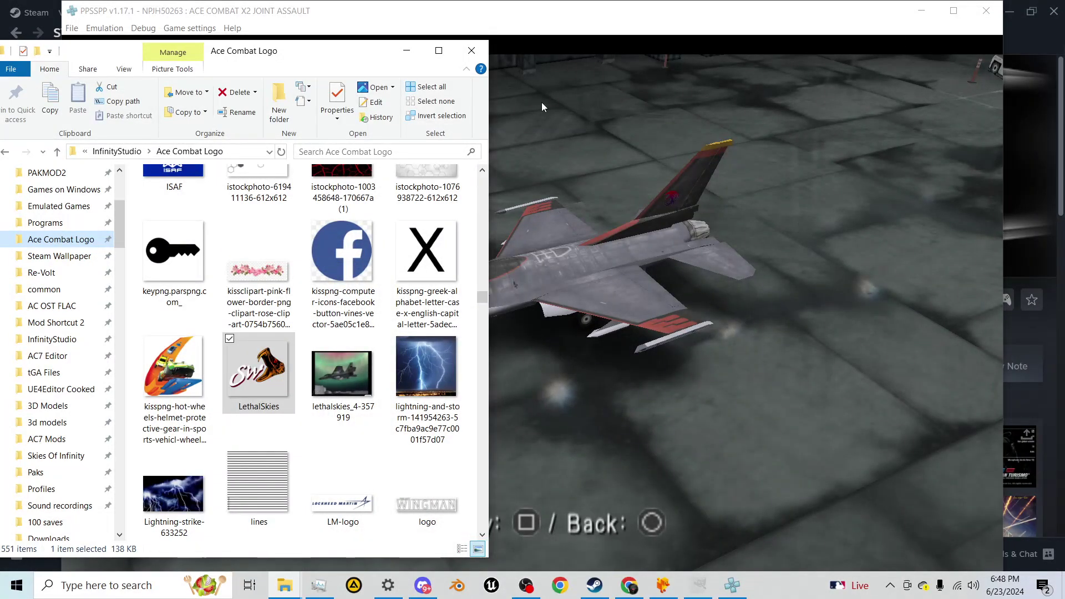
{"action": "left_click", "coordinate": [406, 55]}
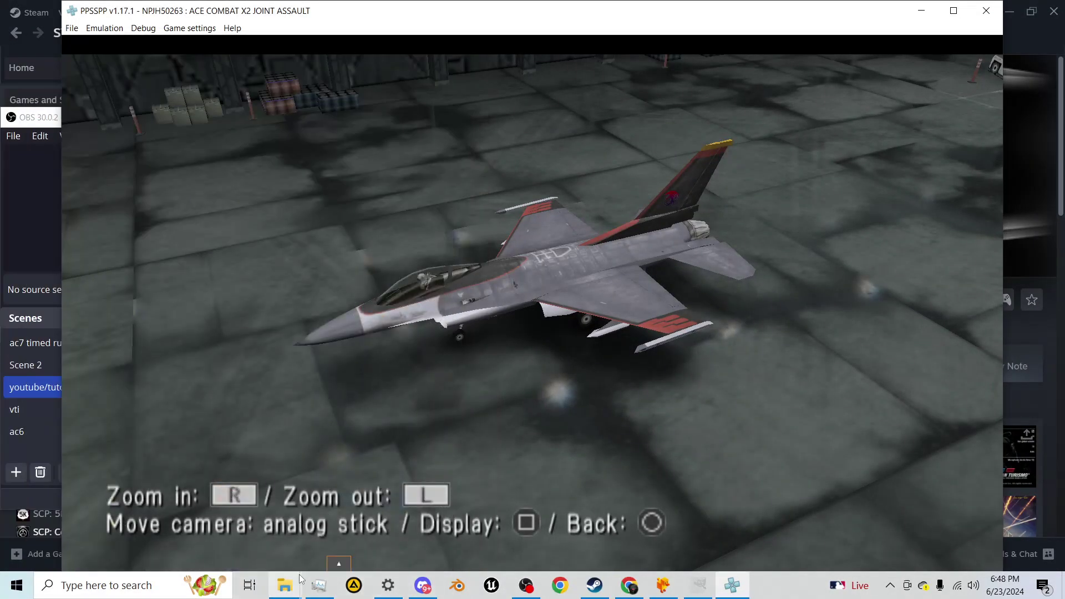
{"action": "mouse_move", "coordinate": [284, 585]}
{"action": "left_click", "coordinate": [326, 544]}
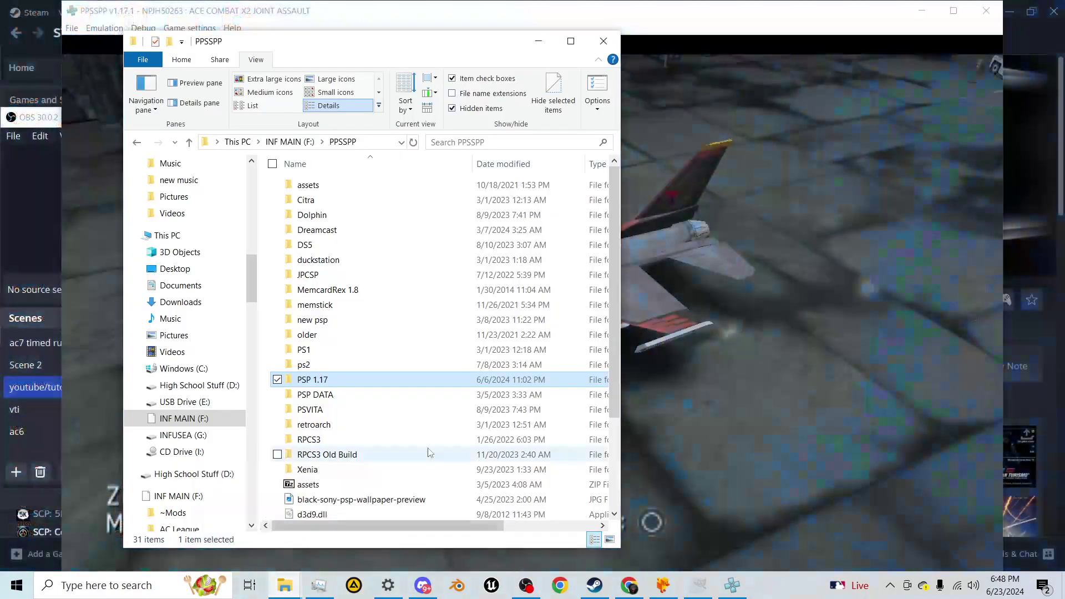
{"action": "double_click", "coordinate": [321, 381]}
{"action": "double_click", "coordinate": [305, 200]}
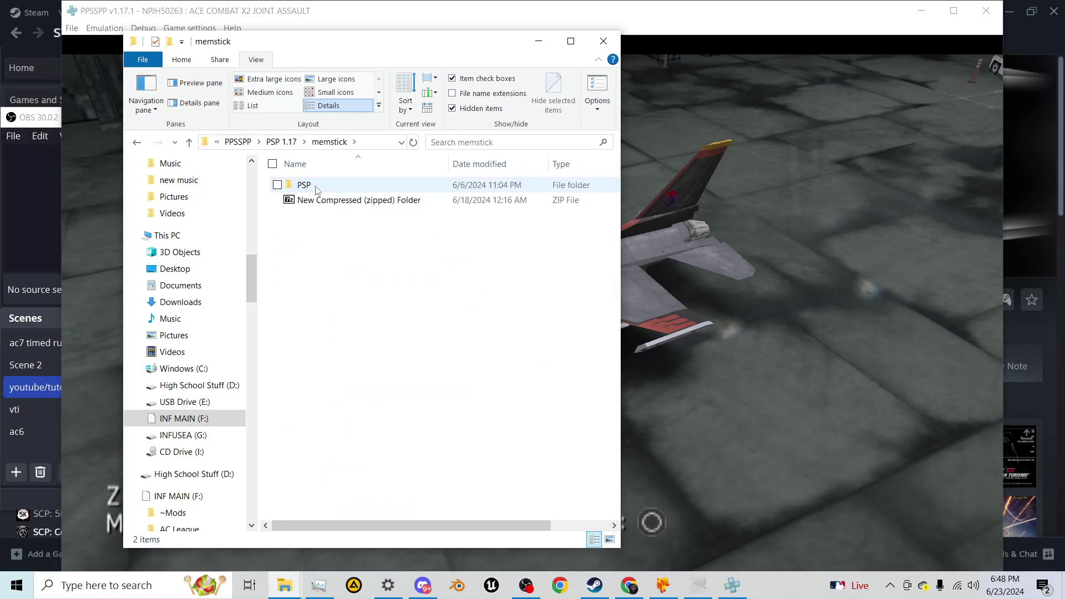
{"action": "double_click", "coordinate": [306, 185]}
{"action": "double_click", "coordinate": [309, 290]}
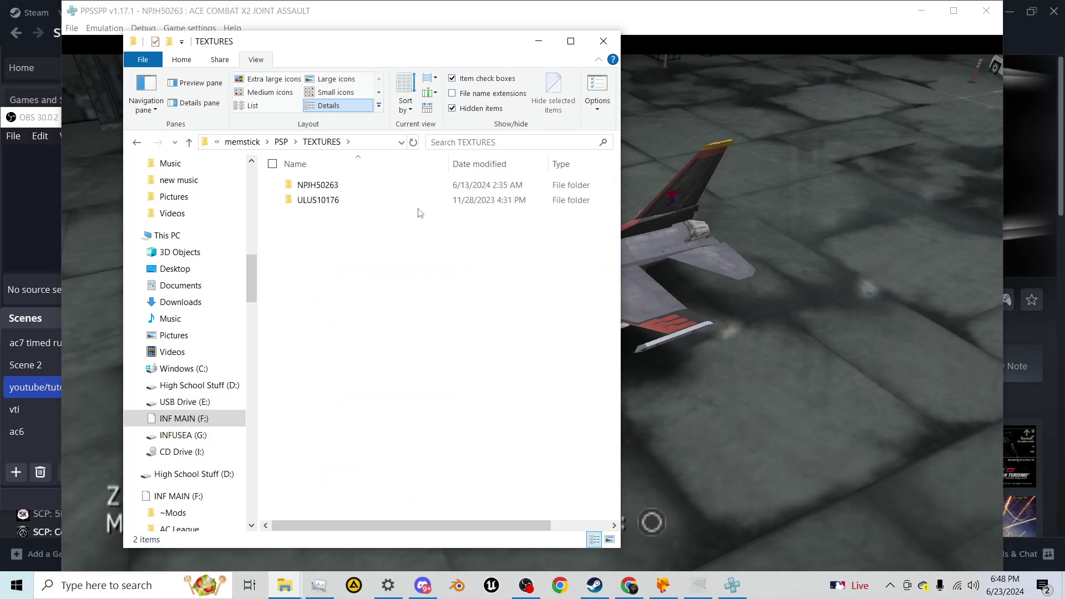
{"action": "double_click", "coordinate": [325, 187]}
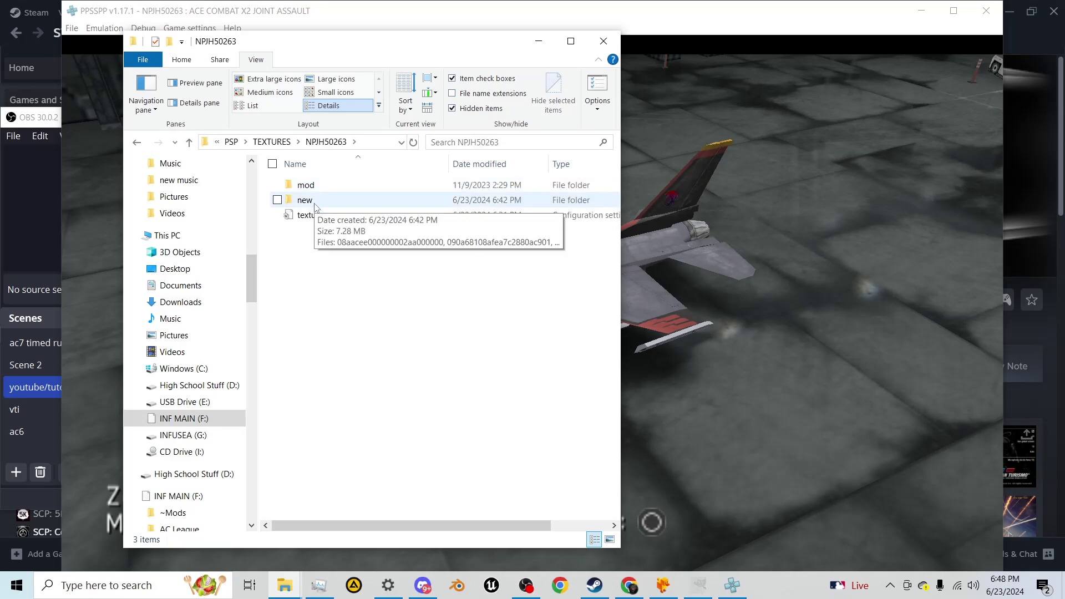
{"action": "double_click", "coordinate": [315, 201]}
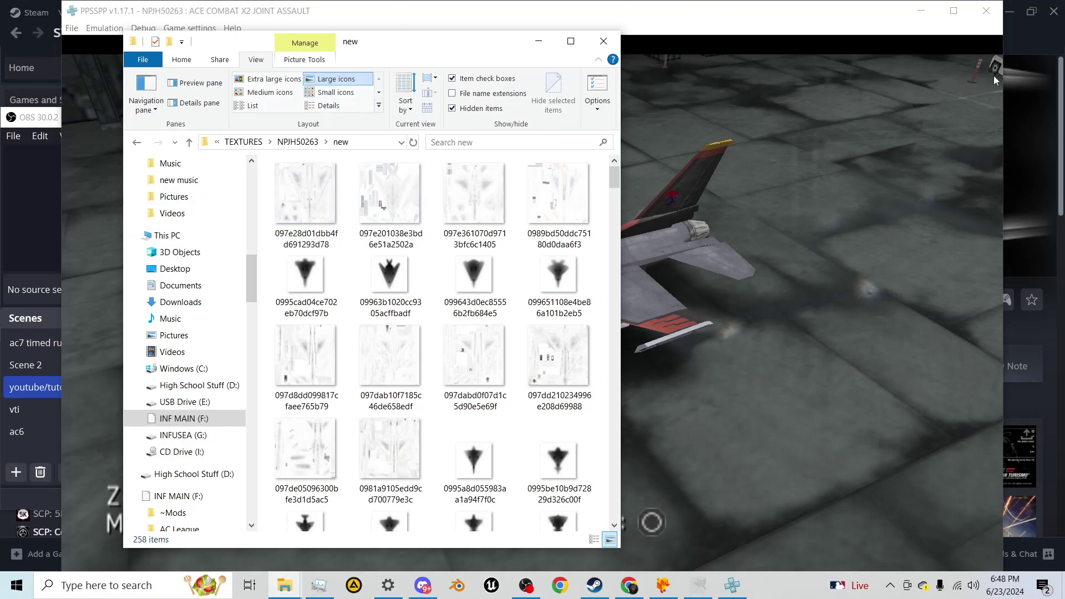
Copy the 0991b990f1a9fb0f6e587234 texture's file name, then open textures.ini from NPJH50263
{"action": "scroll", "coordinate": [513, 355], "scroll_direction": "down", "scroll_amount": 10}
{"action": "scroll", "coordinate": [513, 366], "scroll_direction": "down", "scroll_amount": 15}
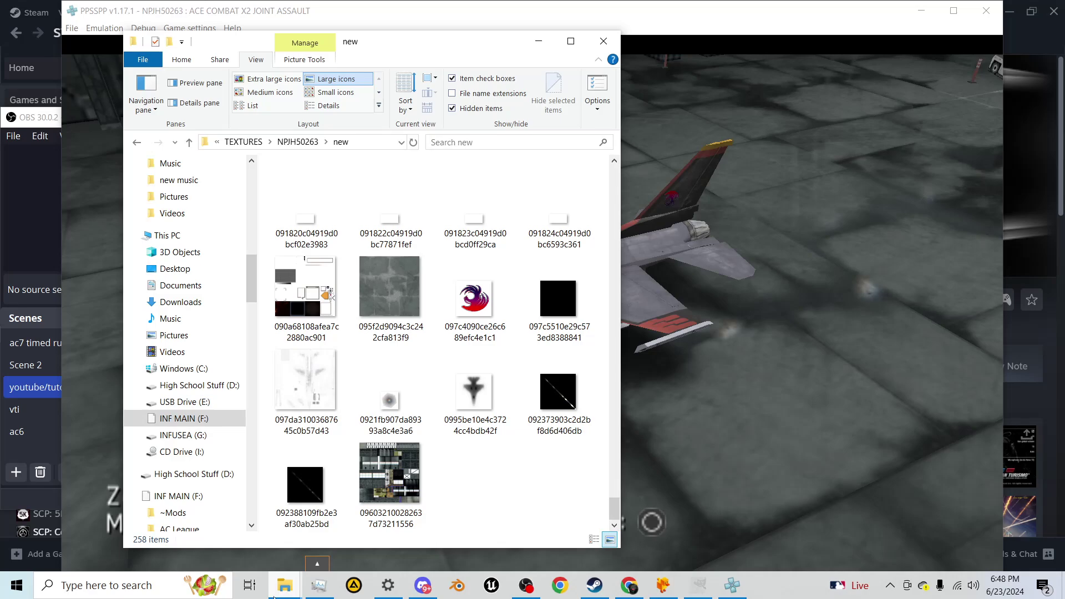
{"action": "scroll", "coordinate": [413, 384], "scroll_direction": "up", "scroll_amount": 2}
{"action": "scroll", "coordinate": [414, 384], "scroll_direction": "up", "scroll_amount": 3}
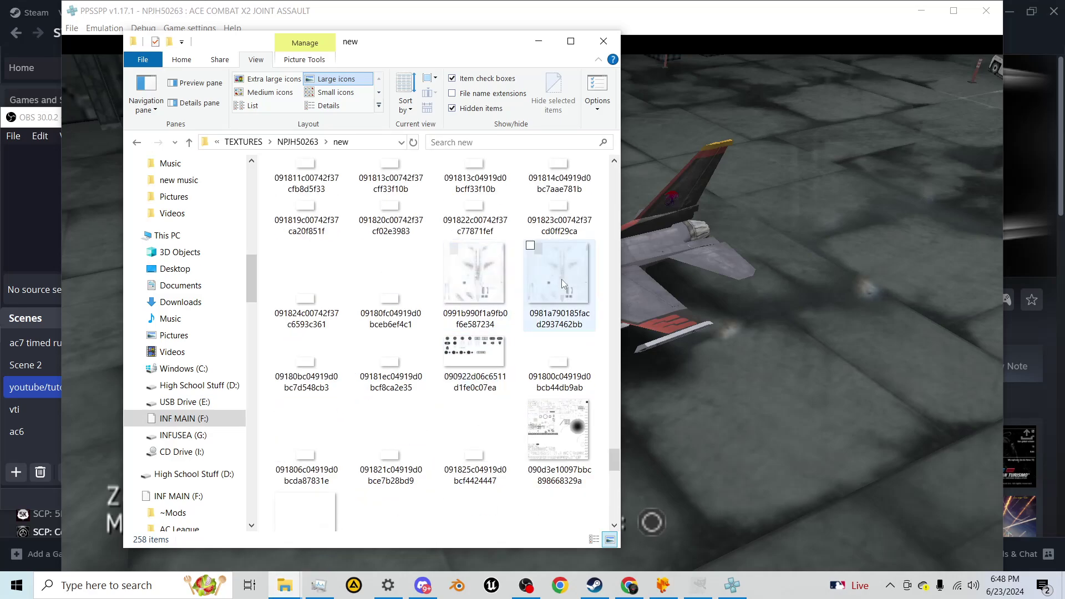
{"action": "right_click", "coordinate": [480, 267]}
{"action": "left_click", "coordinate": [518, 538]}
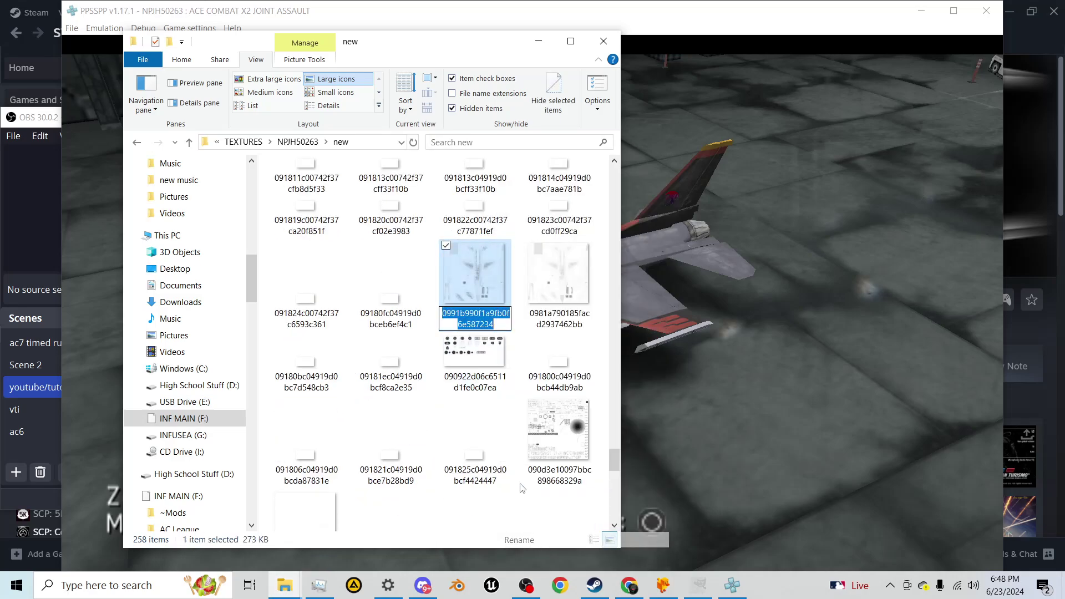
{"action": "right_click", "coordinate": [468, 322]}
{"action": "left_click", "coordinate": [508, 362]}
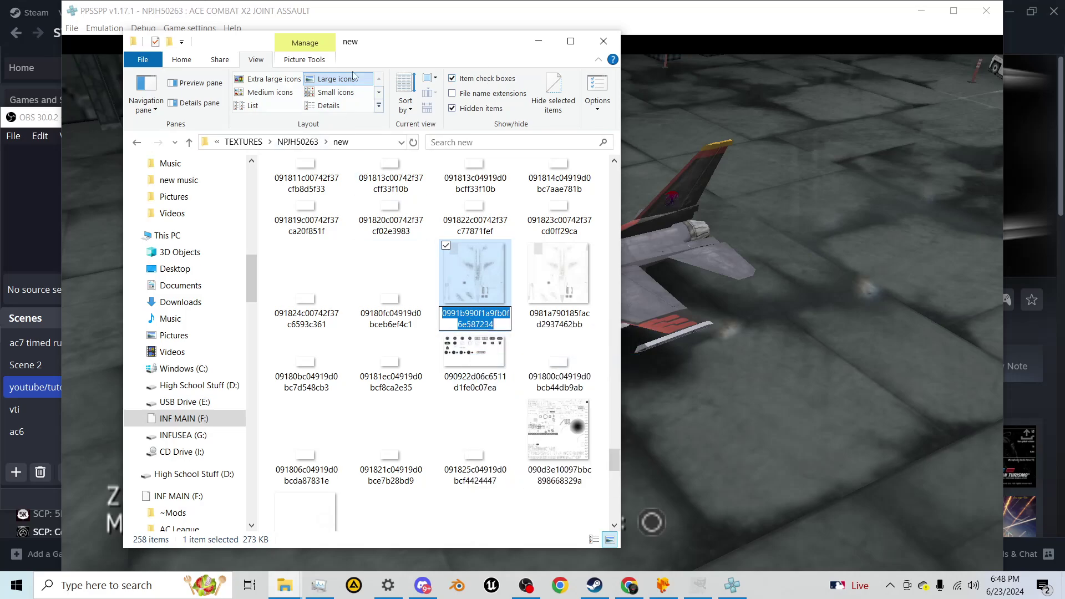
{"action": "left_click", "coordinate": [295, 143]}
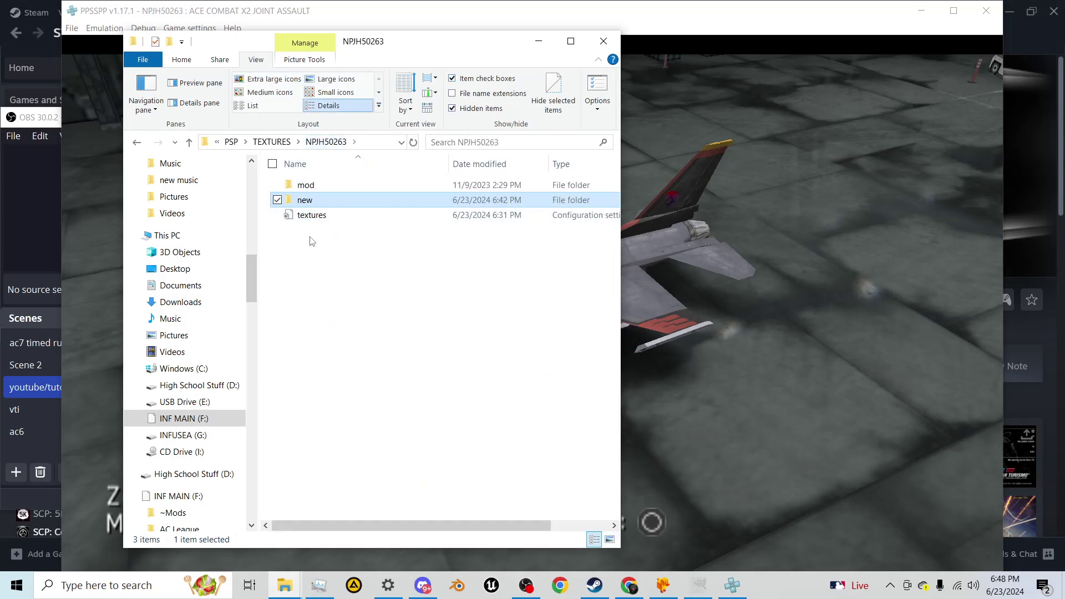
{"action": "double_click", "coordinate": [318, 217]}
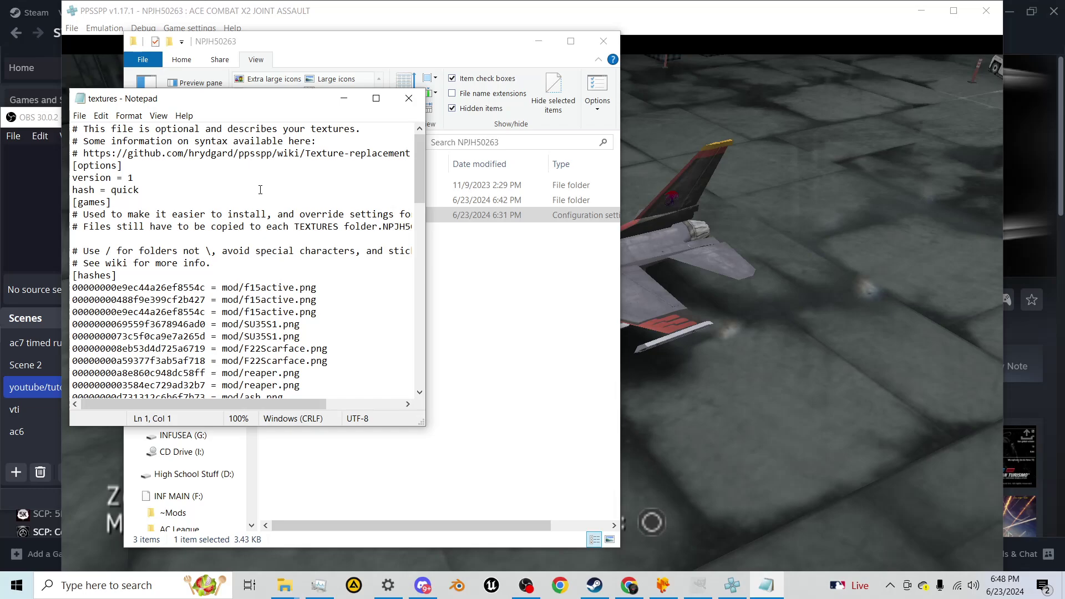
Check the Texture replacement options under Tools > Developer tools, then resume the hangar view
{"action": "left_click", "coordinate": [343, 99]}
{"action": "left_click", "coordinate": [73, 28]}
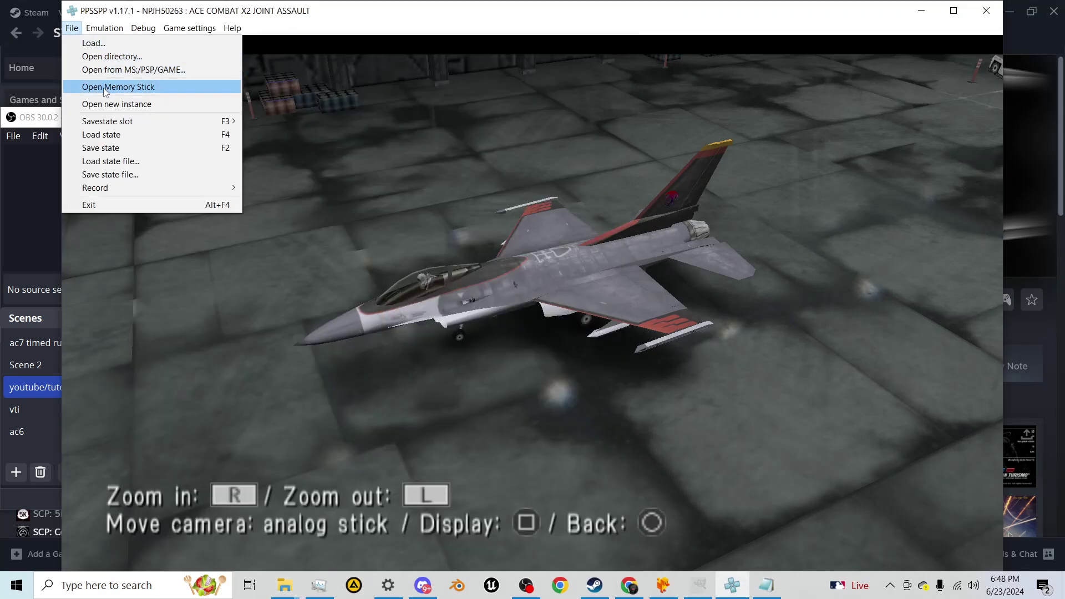
{"action": "mouse_move", "coordinate": [189, 28]}
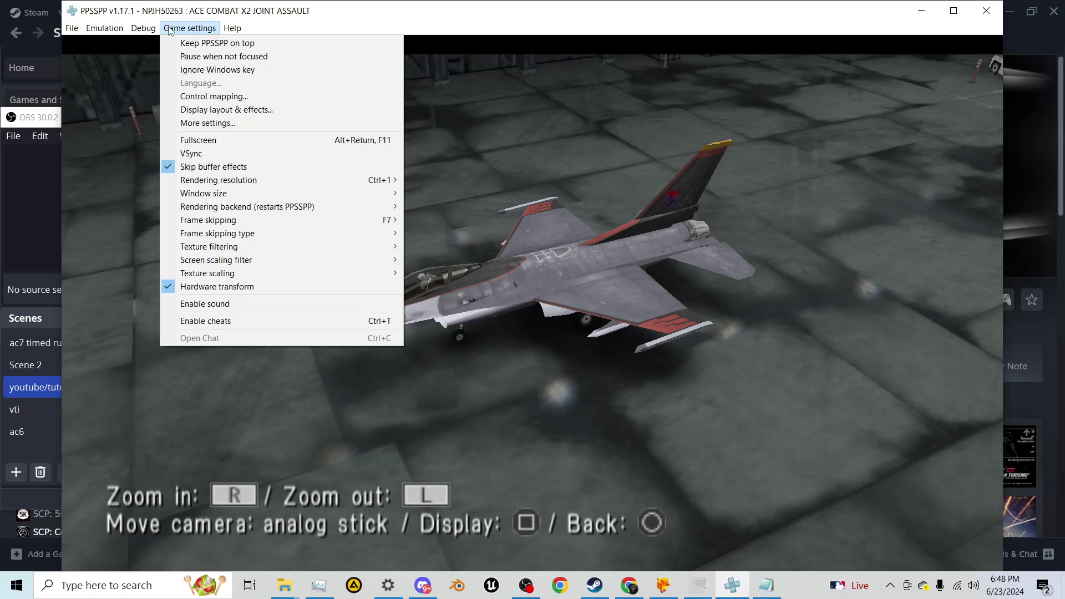
{"action": "left_click", "coordinate": [208, 123]}
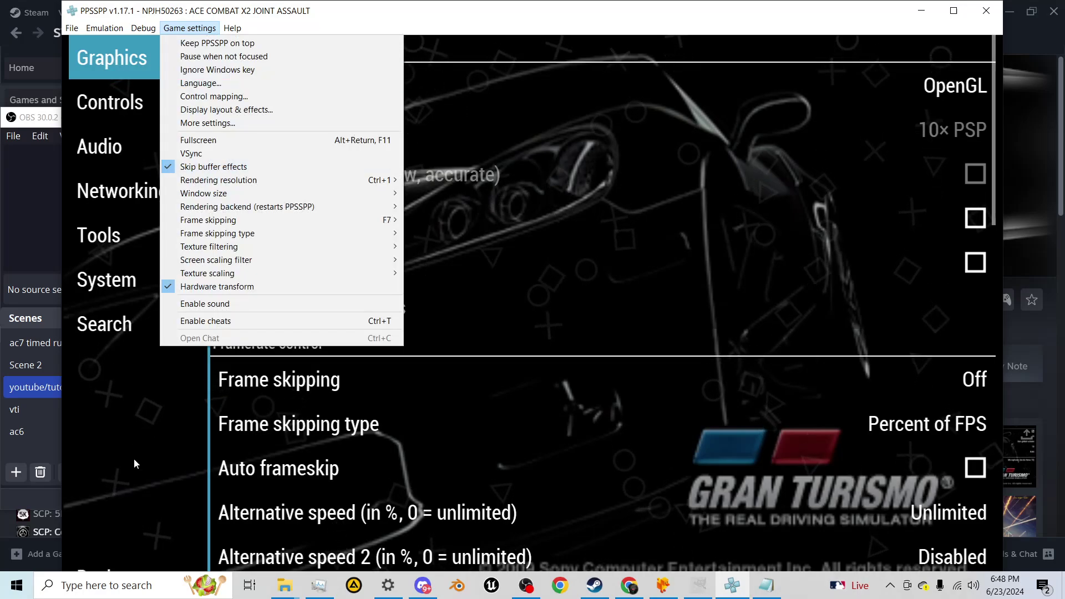
{"action": "left_click", "coordinate": [138, 235]}
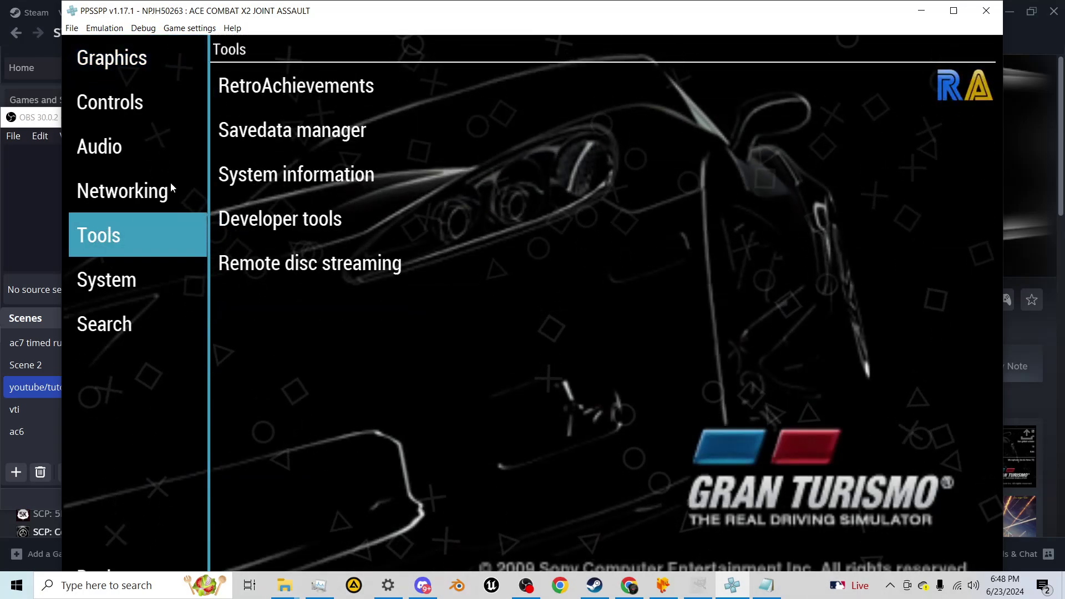
{"action": "left_click", "coordinate": [244, 222]}
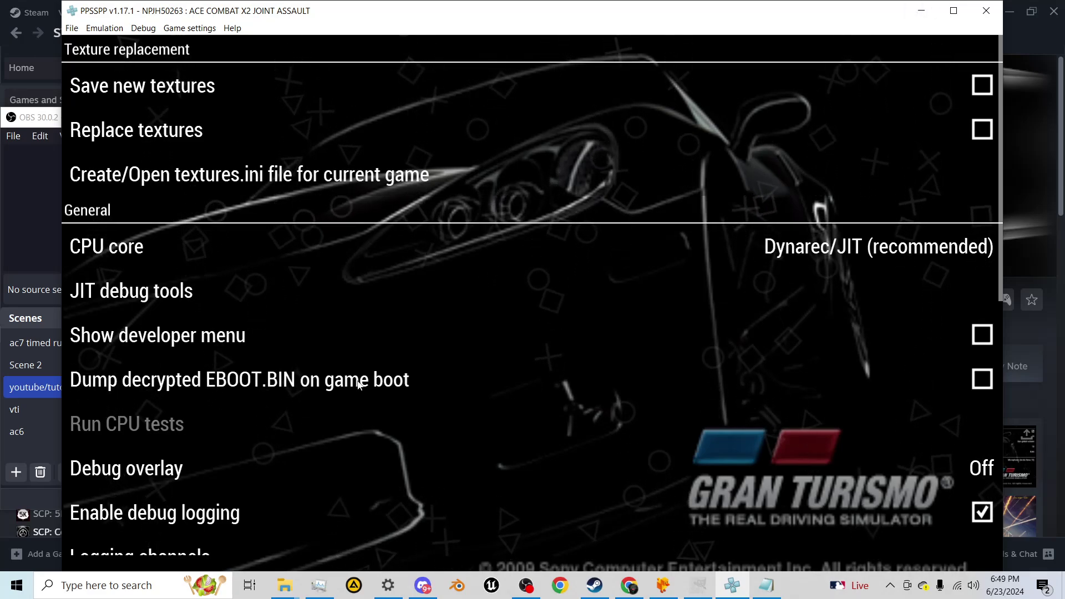
{"action": "key", "text": "Escape"}
{"action": "key", "text": "Escape"}
{"action": "key", "text": "Escape"}
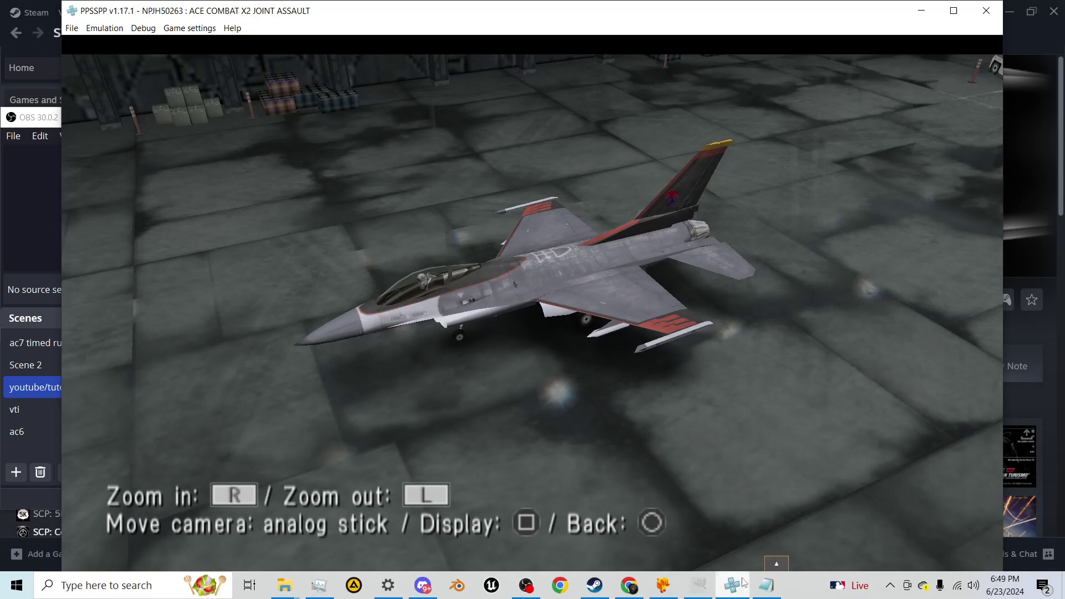
Add a final line with the pasted texture hash, its first seven characters replaced by 0000000
{"action": "left_click", "coordinate": [767, 585]}
{"action": "scroll", "coordinate": [284, 289], "scroll_direction": "down", "scroll_amount": 15}
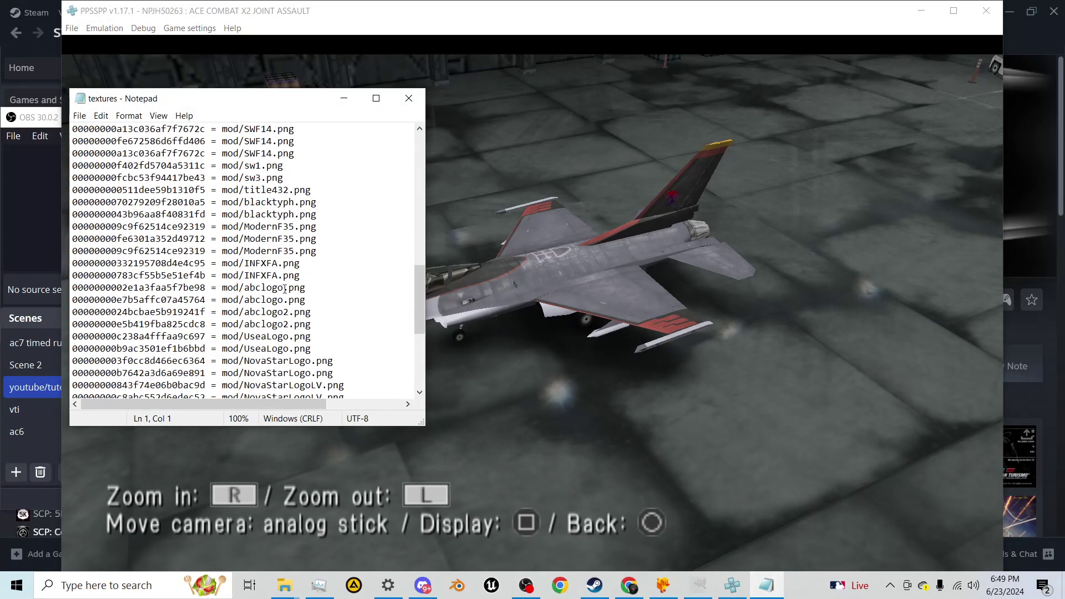
{"action": "scroll", "coordinate": [284, 289], "scroll_direction": "down", "scroll_amount": 6}
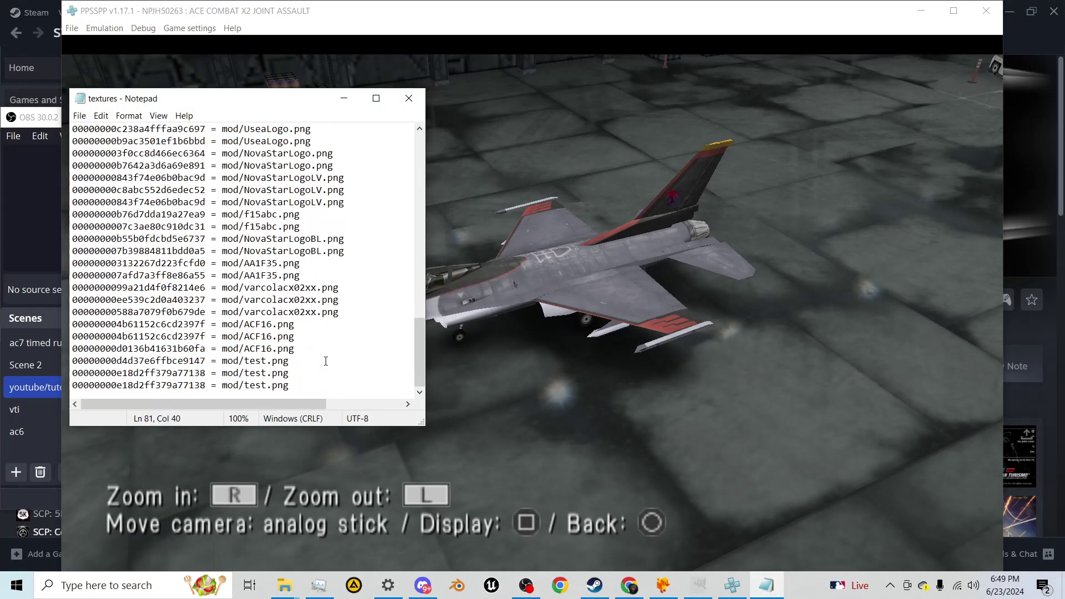
{"action": "key", "text": "Return"}
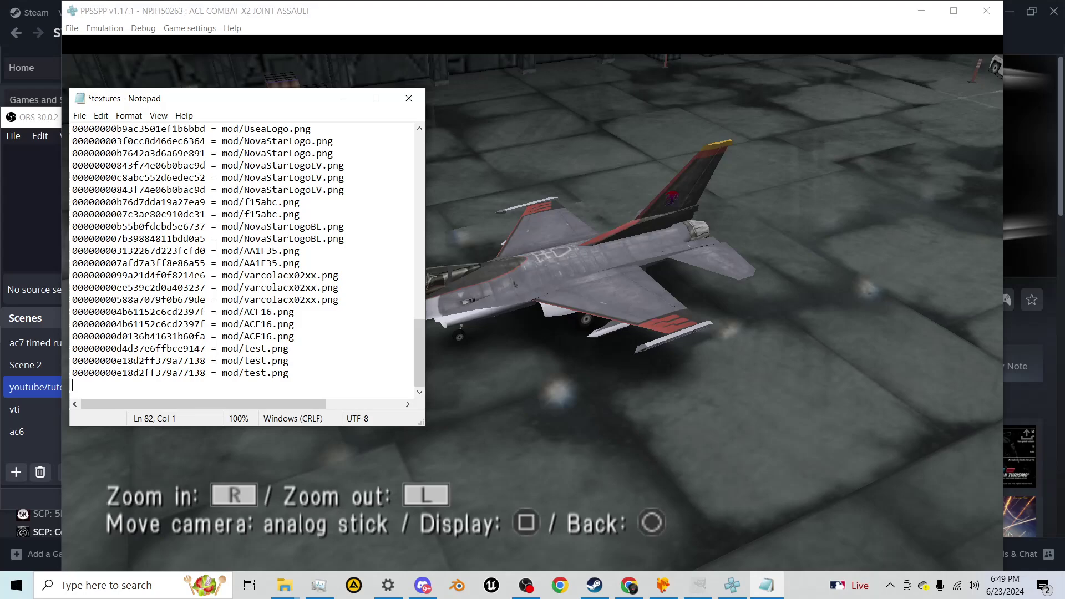
{"action": "key", "text": "ctrl+v"}
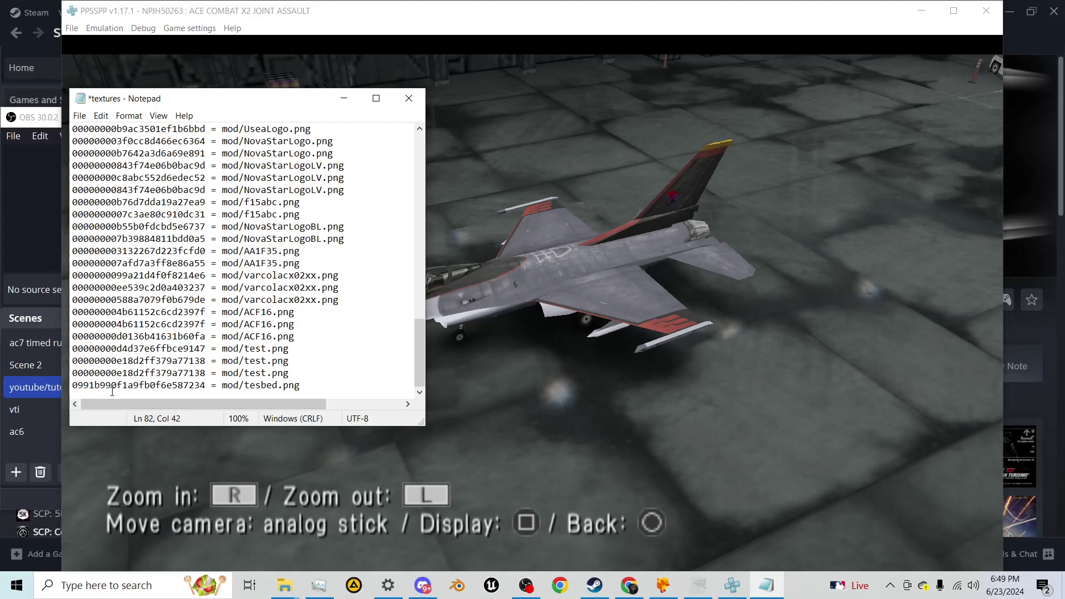
{"action": "key", "text": "BackSpace"}
{"action": "key", "text": "BackSpace"}
{"action": "key", "text": "BackSpace"}
{"action": "key", "text": "BackSpace"}
{"action": "key", "text": "BackSpace"}
{"action": "key", "text": "BackSpace"}
{"action": "key", "text": "BackSpace"}
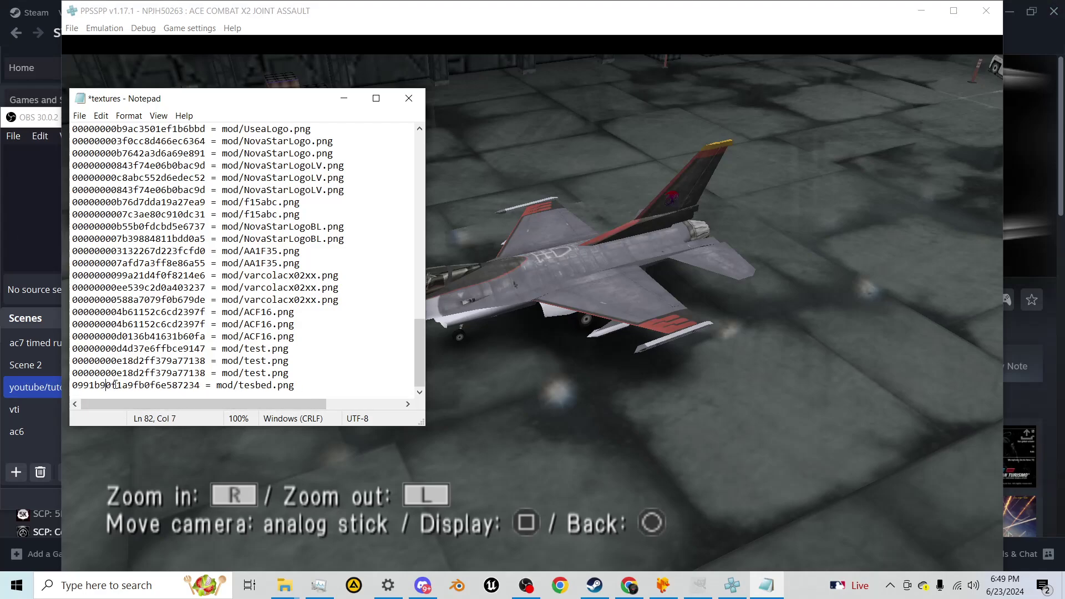
{"action": "type", "text": "0000000"}
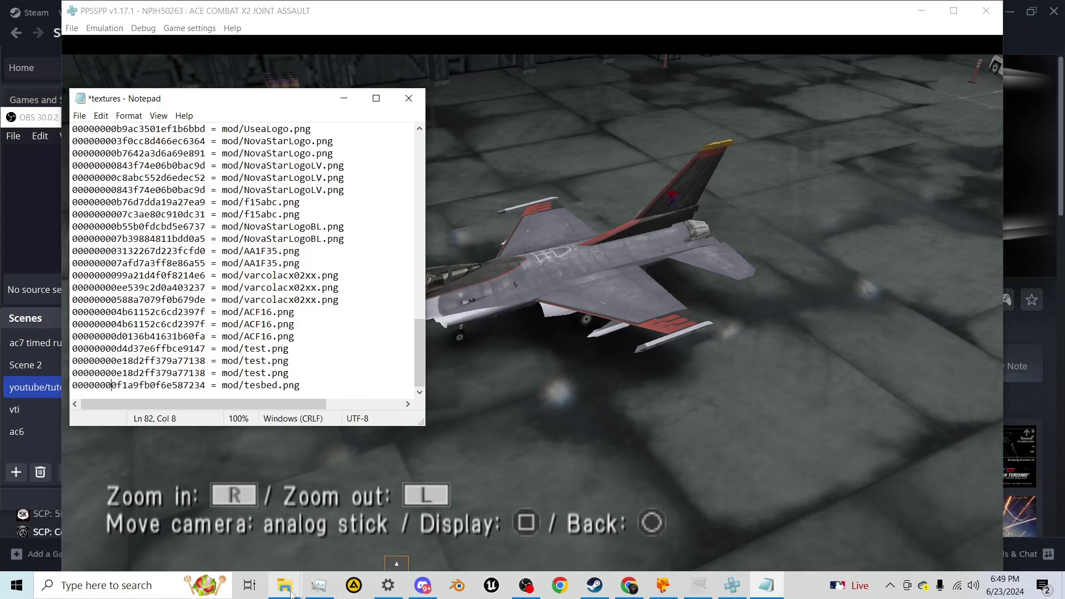
Open the new dumped-textures folder and place its window beside the textures list
{"action": "mouse_move", "coordinate": [284, 585]}
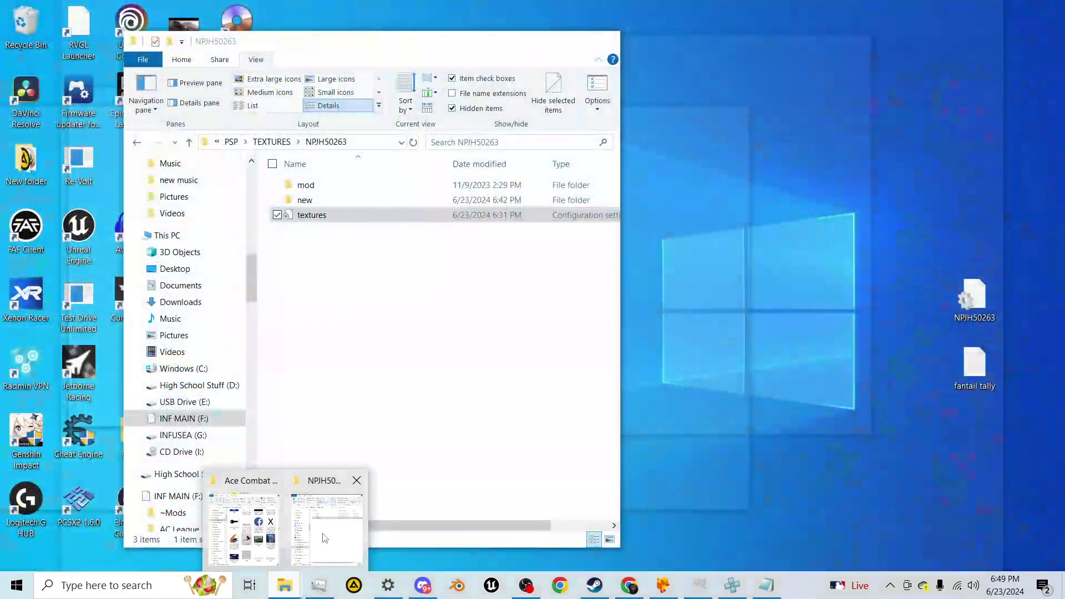
{"action": "left_click", "coordinate": [325, 538]}
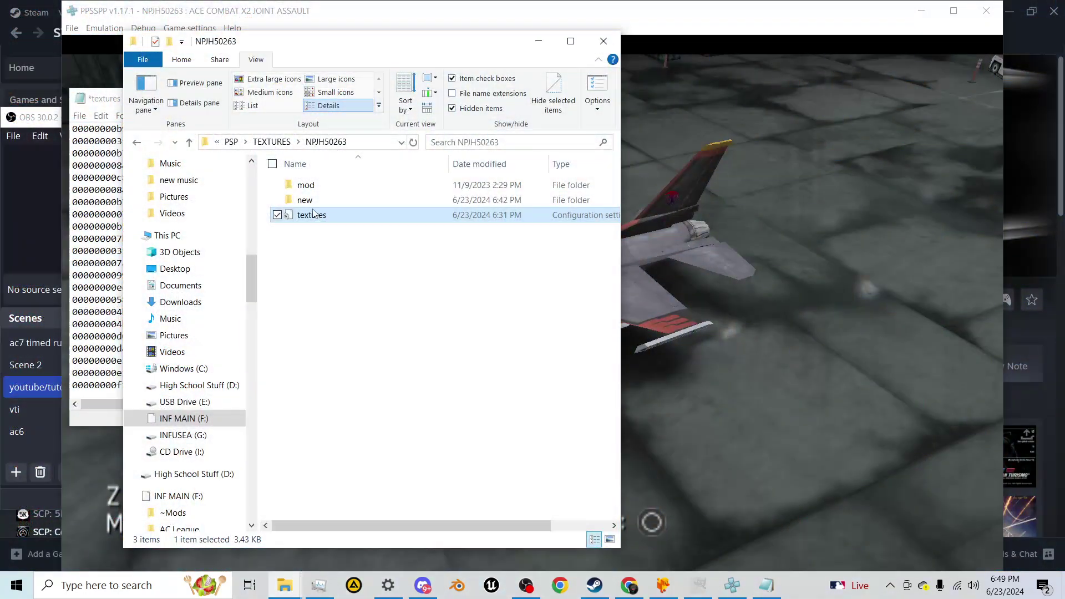
{"action": "double_click", "coordinate": [305, 200]}
{"action": "left_click_drag", "start_coordinate": [376, 50], "coordinate": [723, 49]}
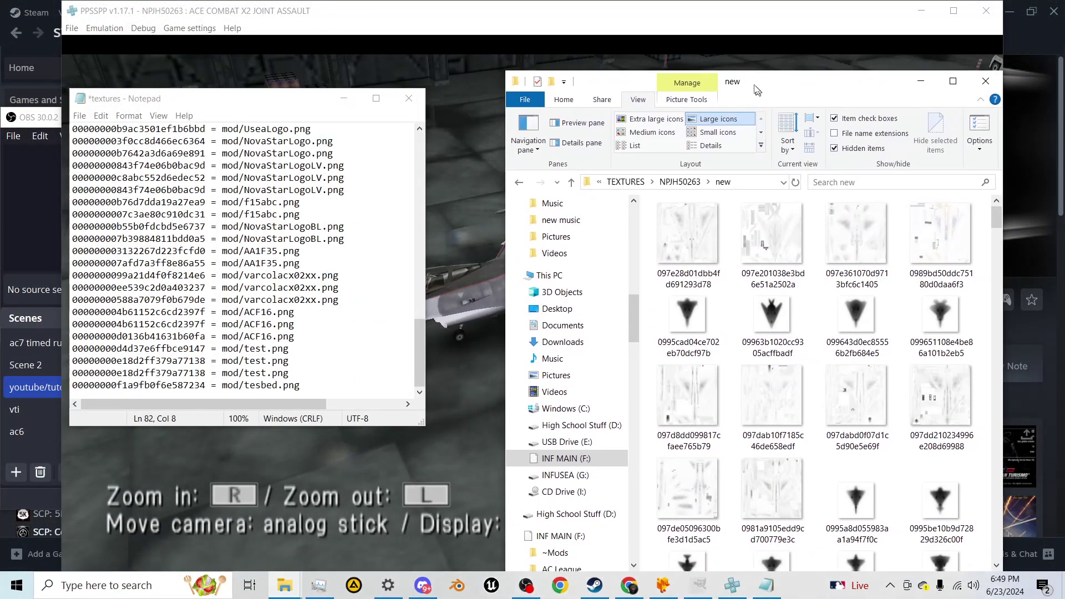
{"action": "scroll", "coordinate": [831, 355], "scroll_direction": "down", "scroll_amount": 5}
{"action": "scroll", "coordinate": [820, 360], "scroll_direction": "down", "scroll_amount": 15}
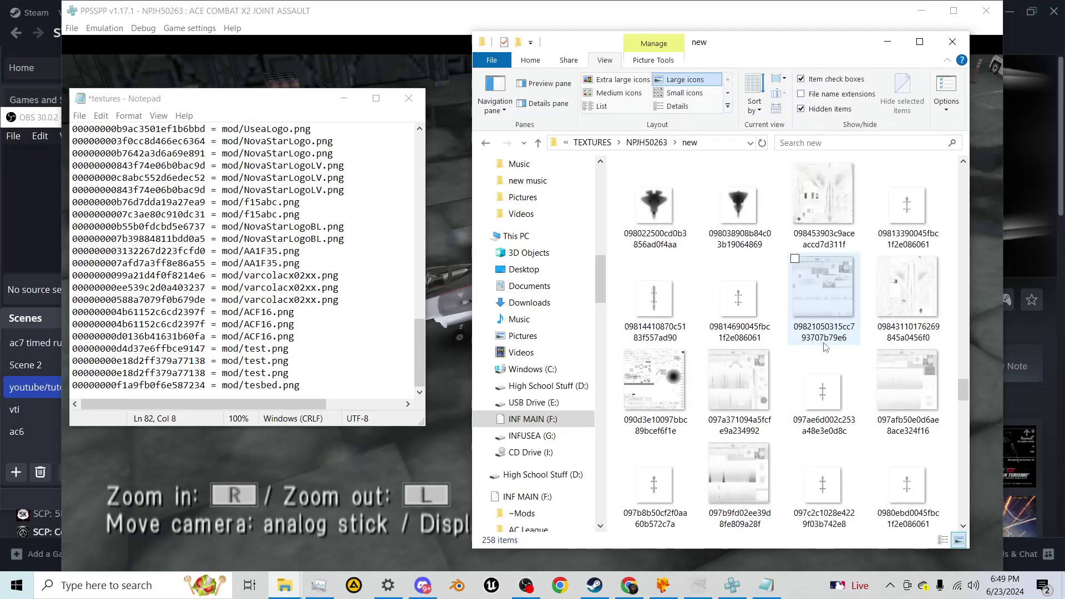
{"action": "scroll", "coordinate": [797, 368], "scroll_direction": "up", "scroll_amount": 5}
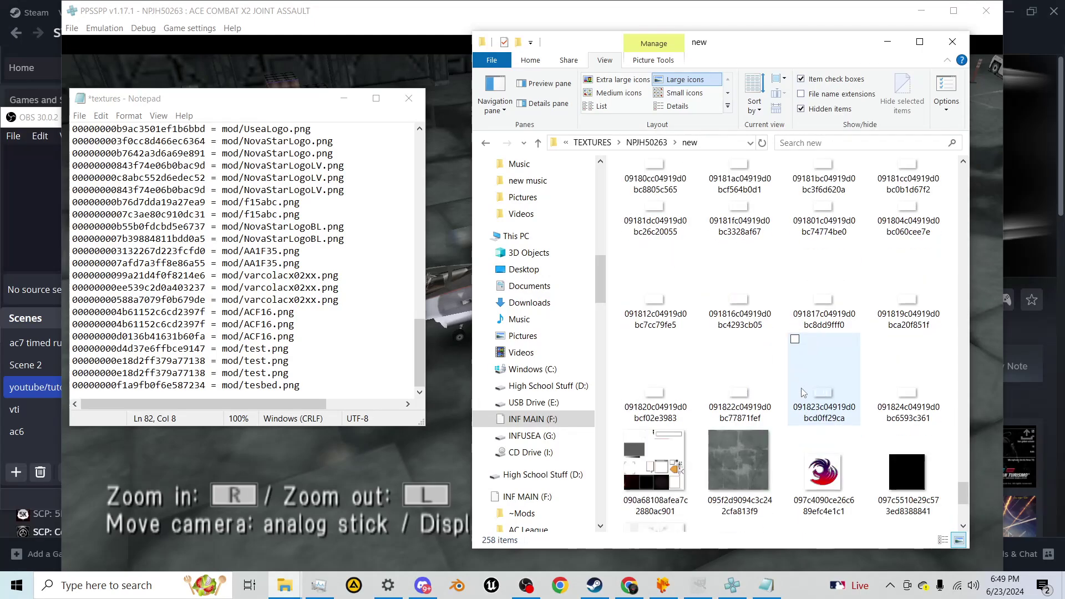
{"action": "scroll", "coordinate": [830, 416], "scroll_direction": "up", "scroll_amount": 3}
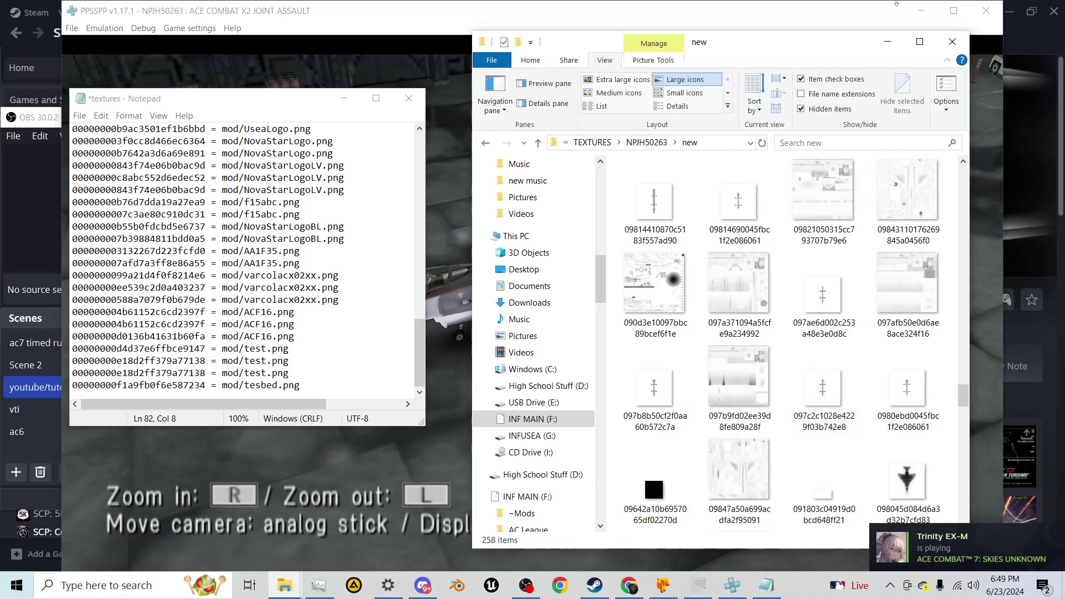
{"action": "scroll", "coordinate": [802, 411], "scroll_direction": "up", "scroll_amount": 3}
{"action": "scroll", "coordinate": [802, 410], "scroll_direction": "up", "scroll_amount": 3}
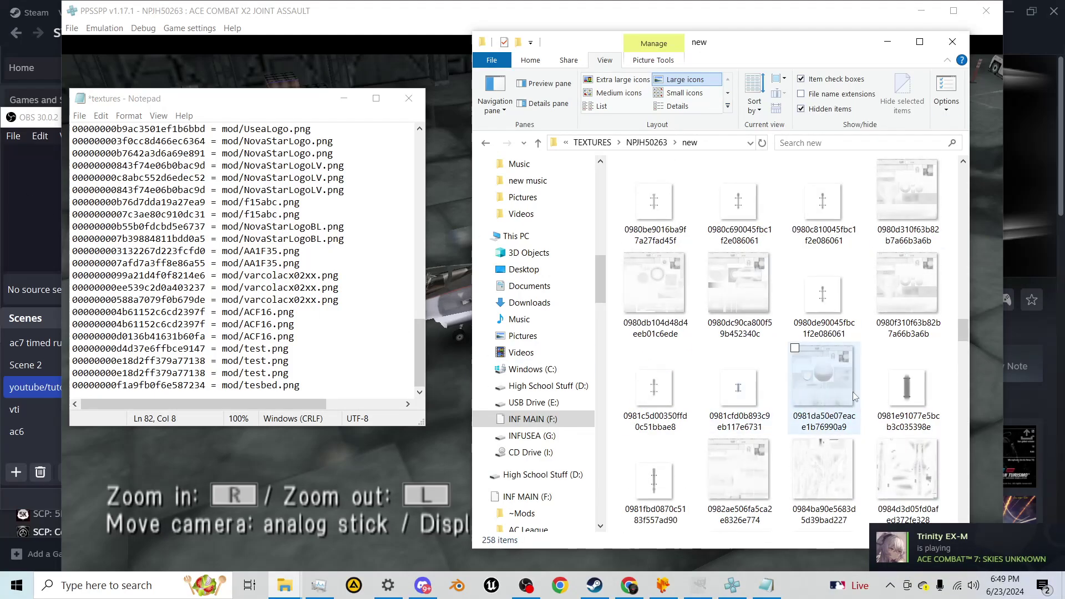
{"action": "scroll", "coordinate": [853, 397], "scroll_direction": "up", "scroll_amount": 3}
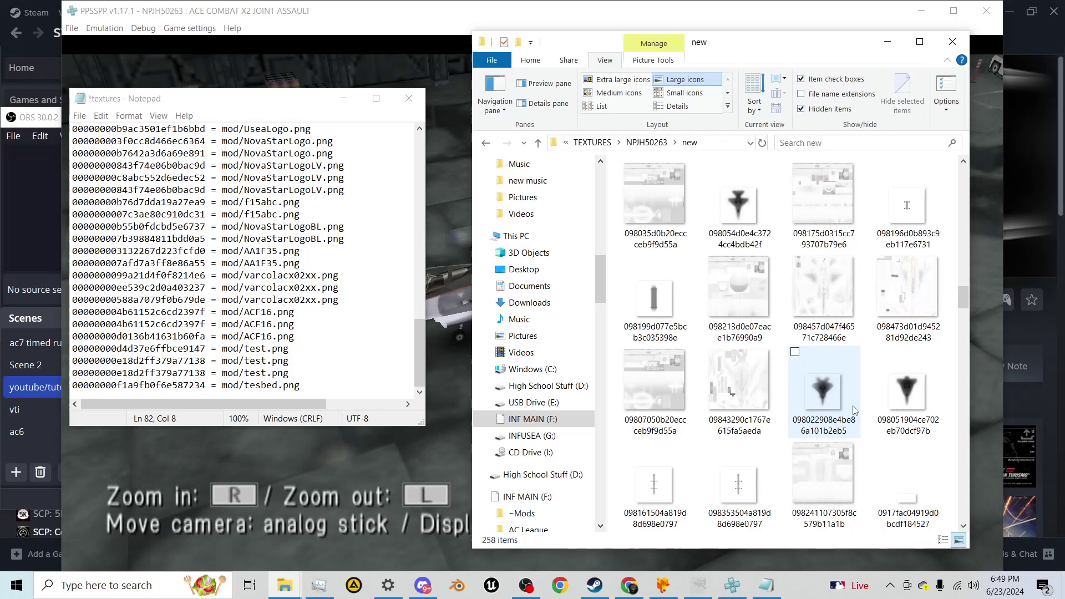
{"action": "scroll", "coordinate": [745, 394], "scroll_direction": "up", "scroll_amount": 5}
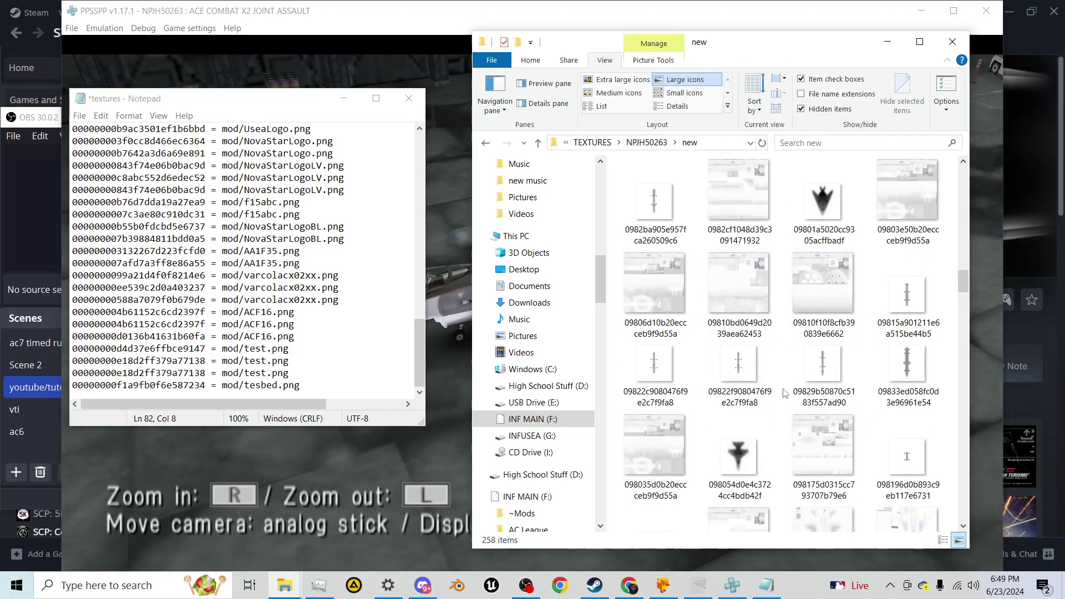
Add a line with the first skin texture's file name mapped to mod/tesbed.png
{"action": "right_click", "coordinate": [744, 395]}
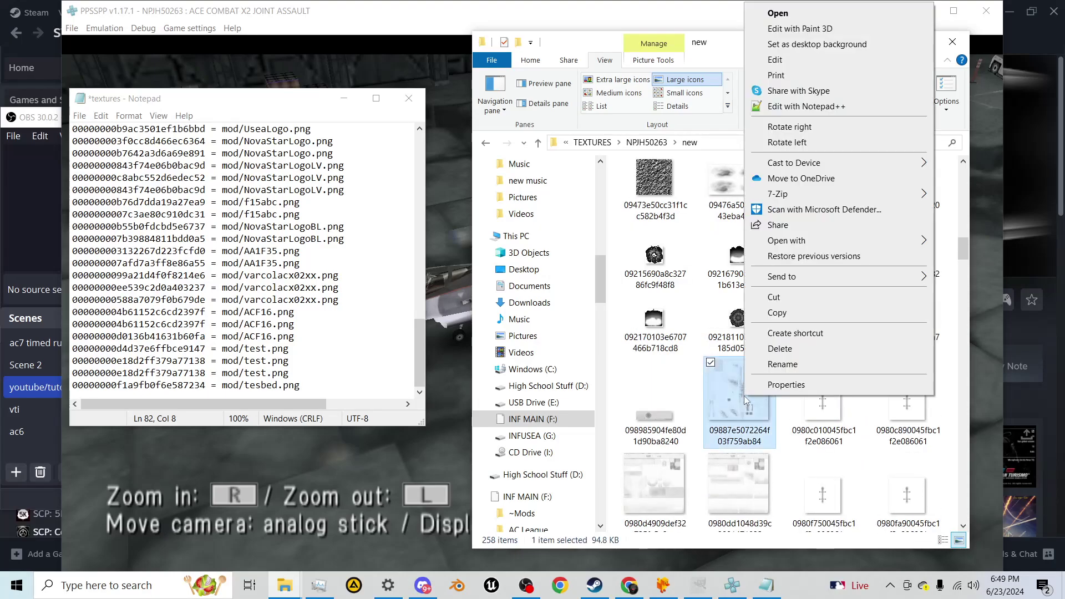
{"action": "left_click", "coordinate": [757, 364]}
{"action": "right_click", "coordinate": [746, 424]}
{"action": "left_click", "coordinate": [767, 308]}
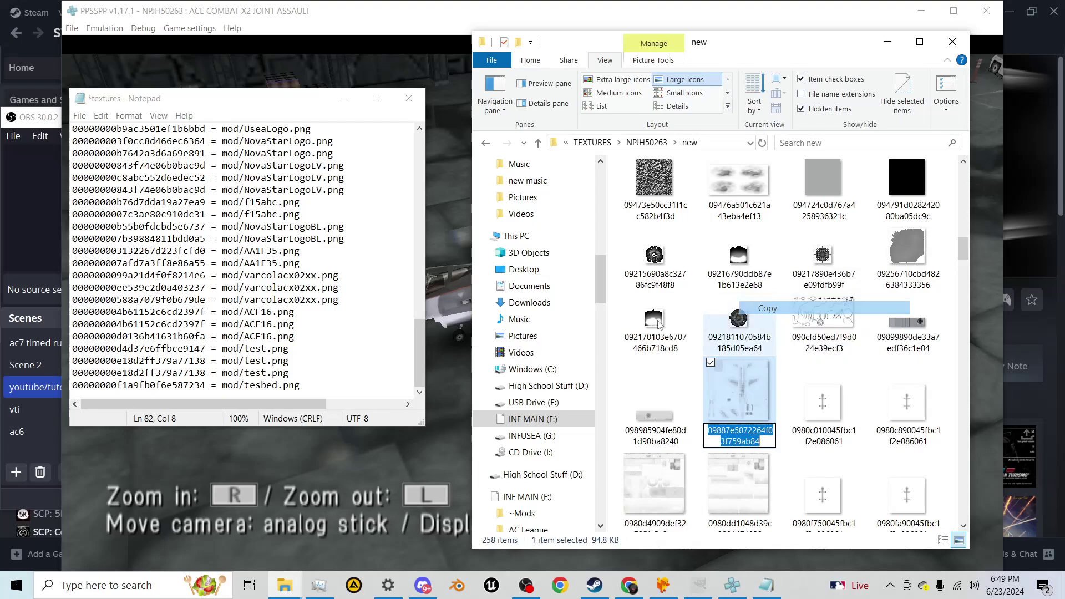
{"action": "left_click", "coordinate": [329, 379]}
{"action": "key", "text": "Return"}
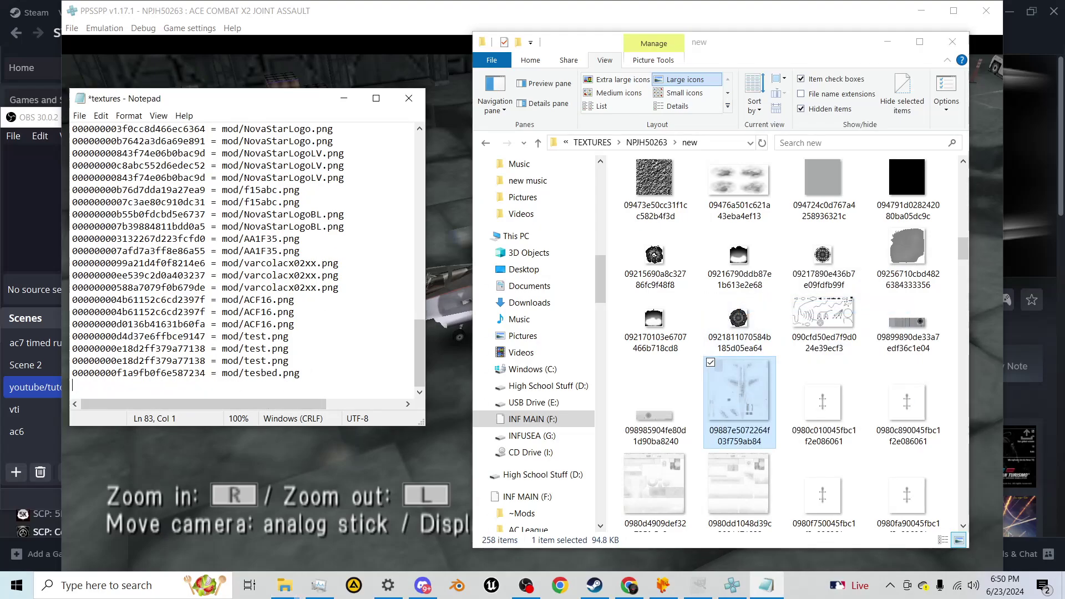
{"action": "key", "text": "ctrl+v"}
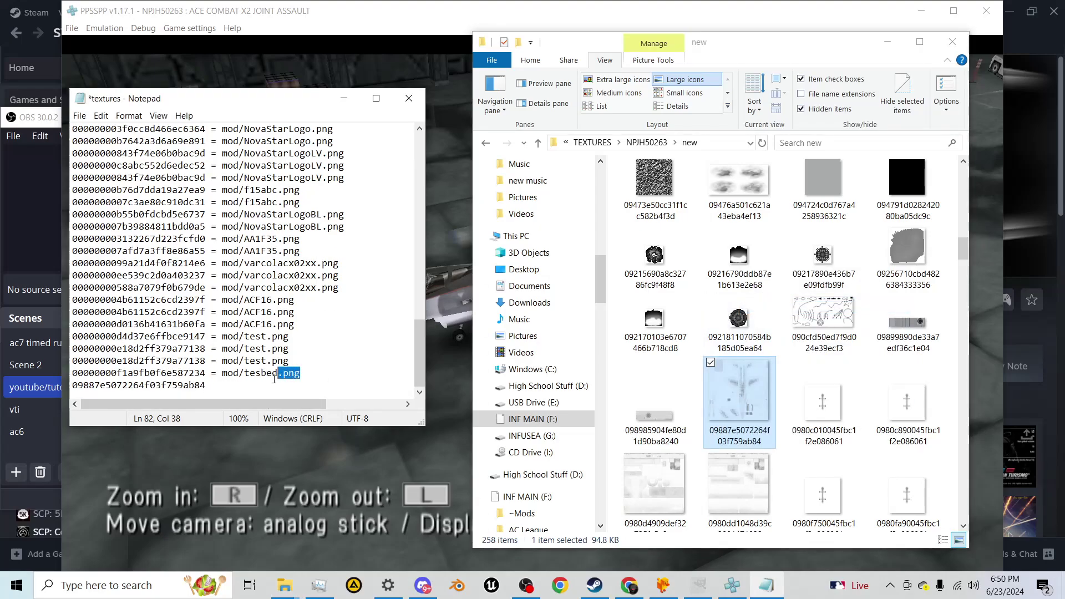
{"action": "left_click_drag", "start_coordinate": [274, 379], "coordinate": [202, 372]}
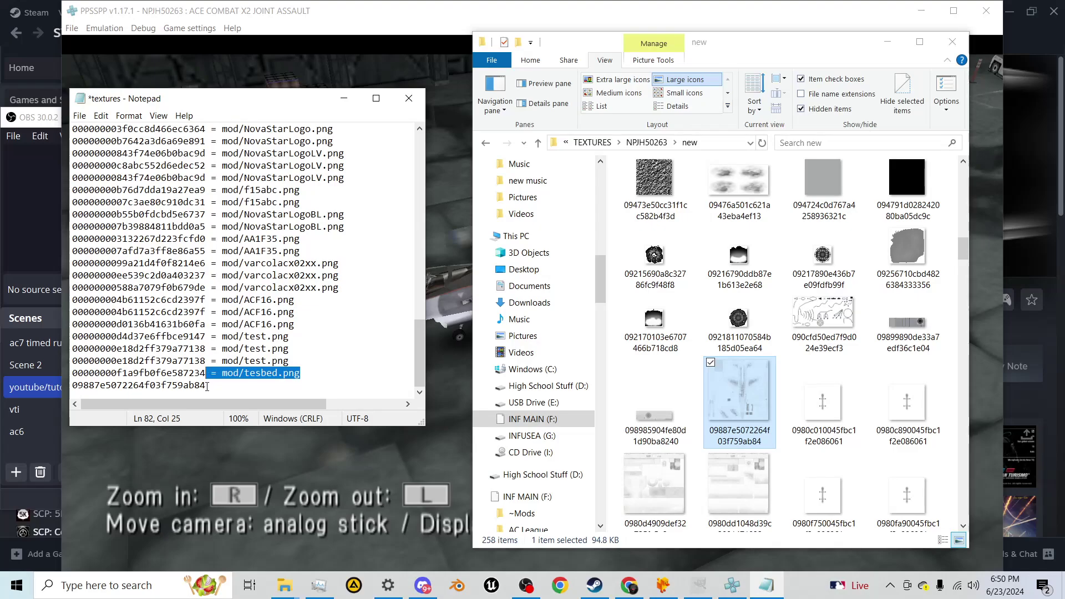
{"action": "left_click", "coordinate": [207, 387]}
{"action": "key", "text": "ctrl+v"}
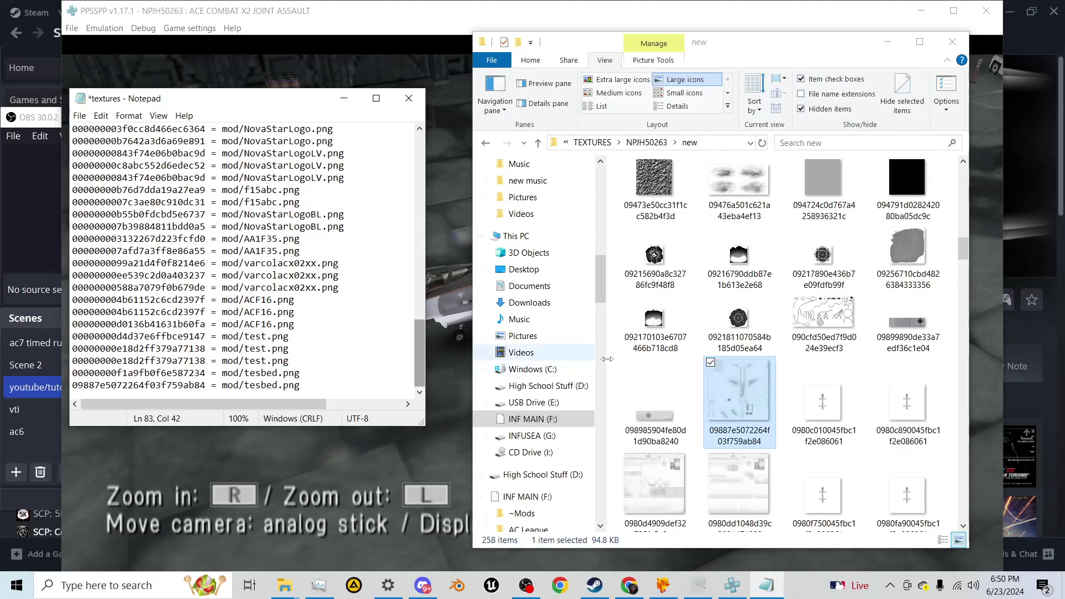
Add a second line with the other skin texture's file name, also mapped to mod/tesbed.png
{"action": "scroll", "coordinate": [730, 388], "scroll_direction": "up", "scroll_amount": 5}
{"action": "scroll", "coordinate": [743, 387], "scroll_direction": "up", "scroll_amount": 3}
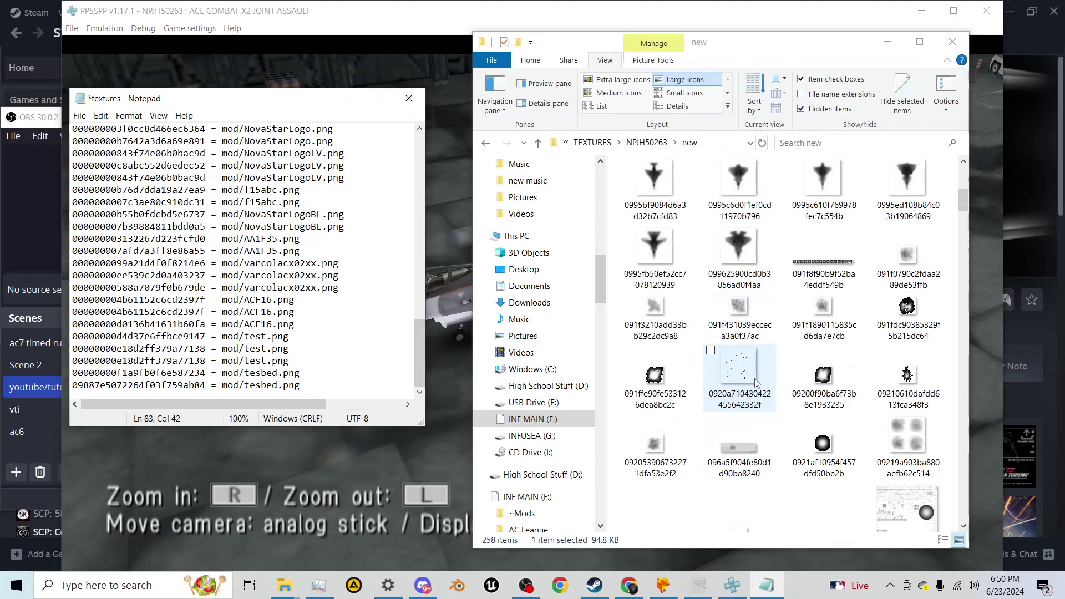
{"action": "scroll", "coordinate": [764, 404], "scroll_direction": "up", "scroll_amount": 3}
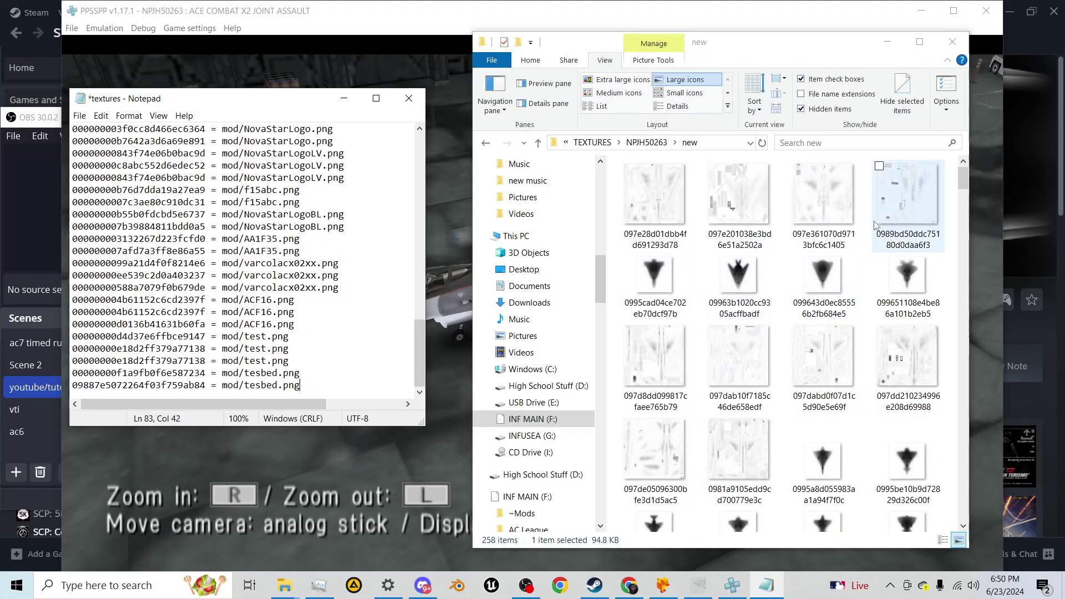
{"action": "scroll", "coordinate": [769, 390], "scroll_direction": "down", "scroll_amount": 10}
{"action": "scroll", "coordinate": [769, 390], "scroll_direction": "up", "scroll_amount": 3}
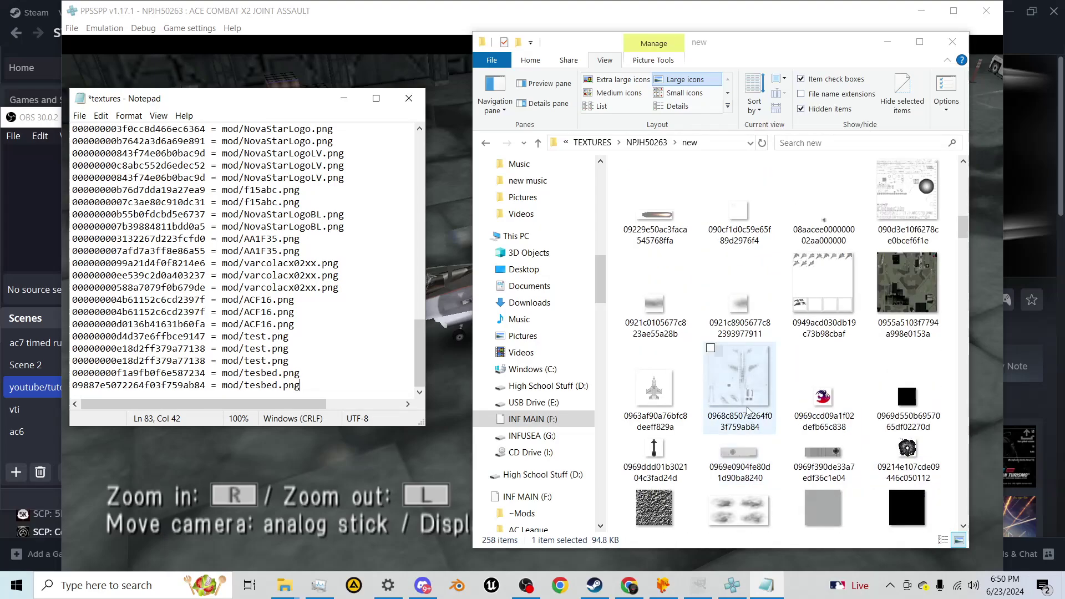
{"action": "right_click", "coordinate": [747, 419]}
{"action": "left_click", "coordinate": [782, 383]}
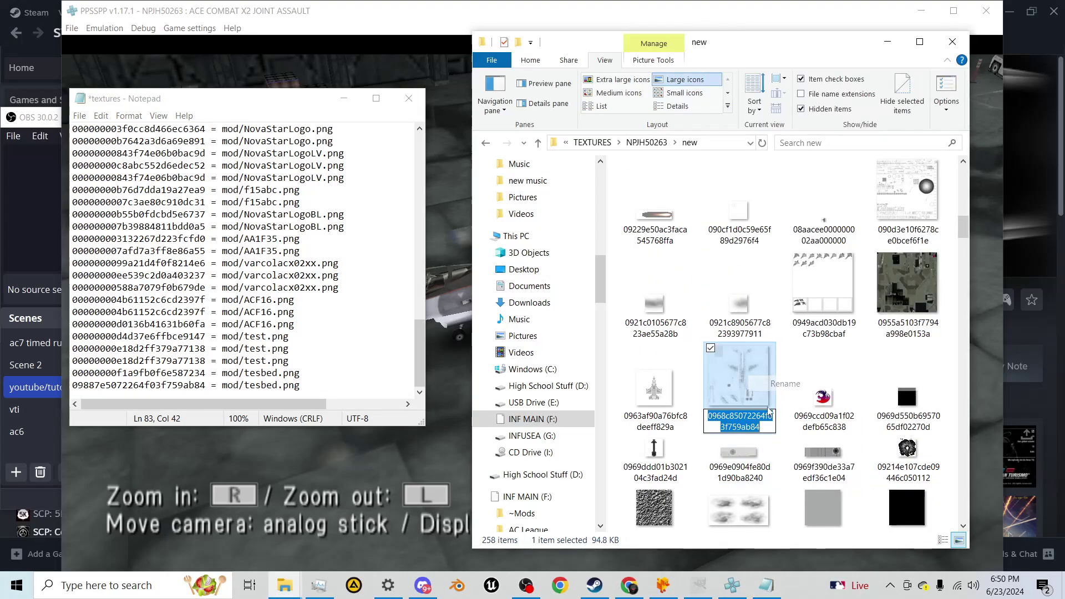
{"action": "right_click", "coordinate": [740, 423]}
{"action": "left_click", "coordinate": [777, 296]}
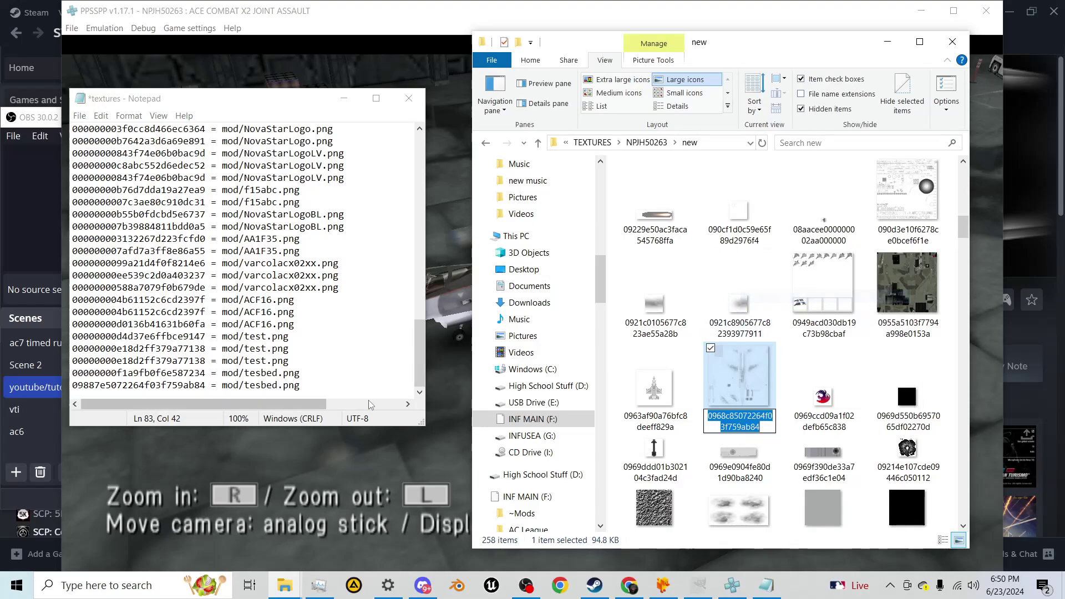
{"action": "left_click", "coordinate": [344, 391]}
{"action": "key", "text": "Return"}
{"action": "key", "text": "ctrl+v"}
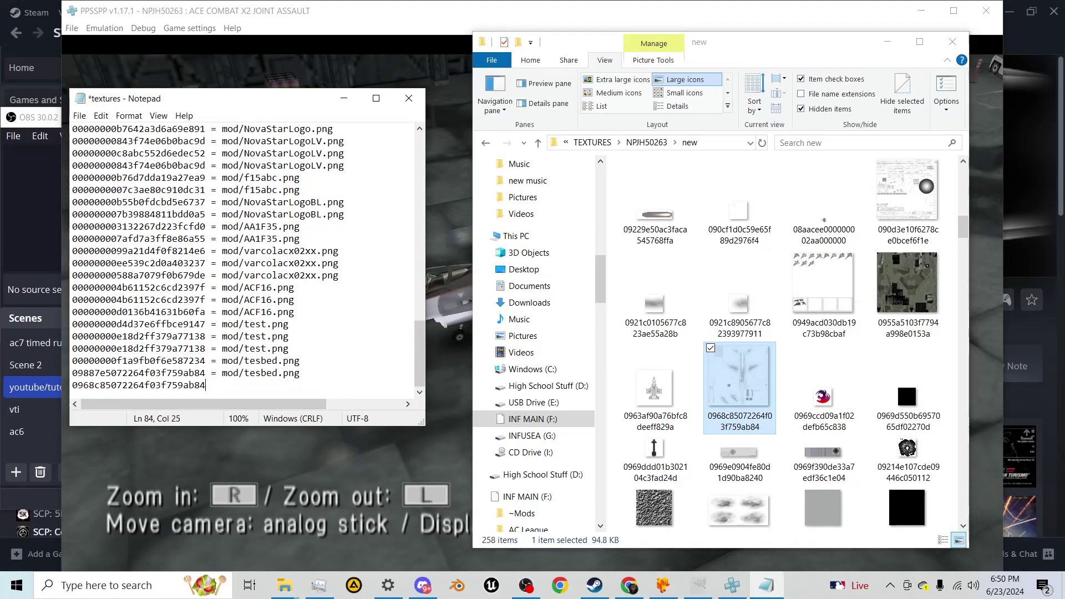
{"action": "left_click_drag", "start_coordinate": [300, 373], "coordinate": [204, 377]}
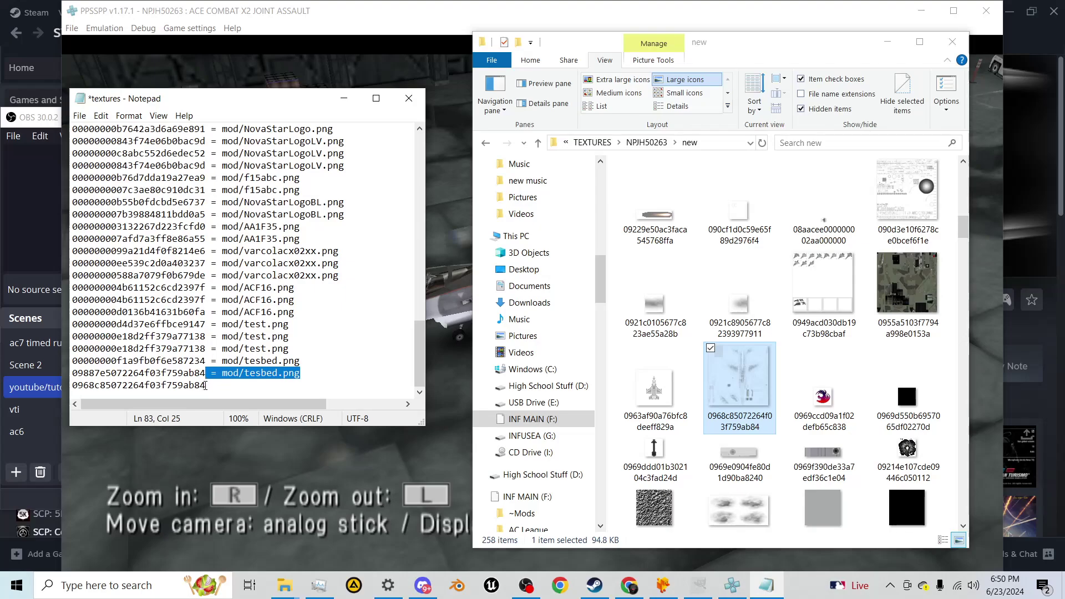
{"action": "left_click", "coordinate": [205, 386]}
{"action": "key", "text": "ctrl+v"}
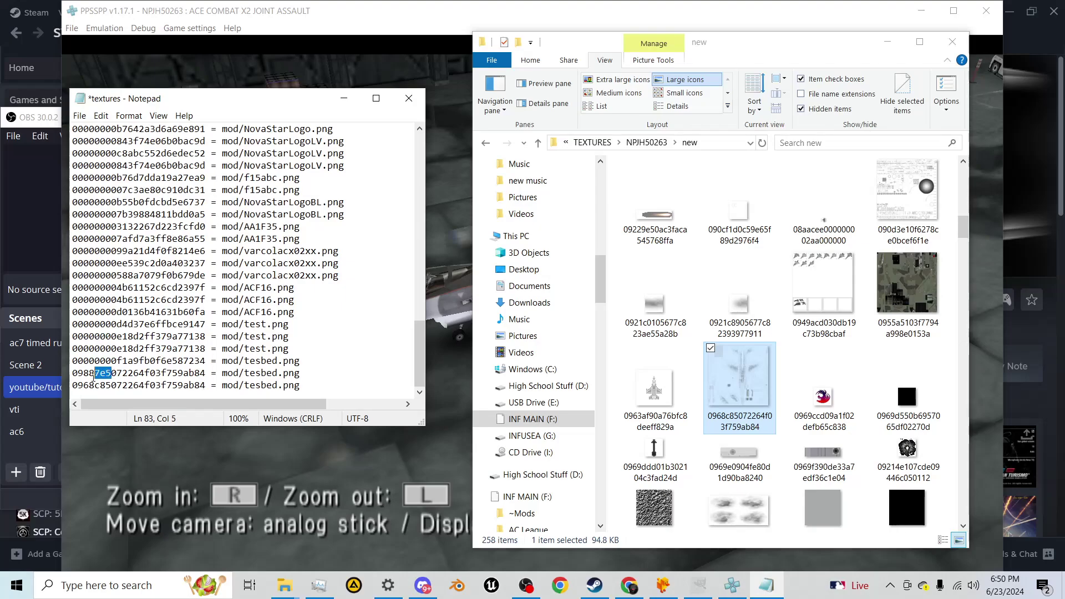
Replace the new hashes' prefixes with zeros and save textures.ini
{"action": "type", "text": "000000"}
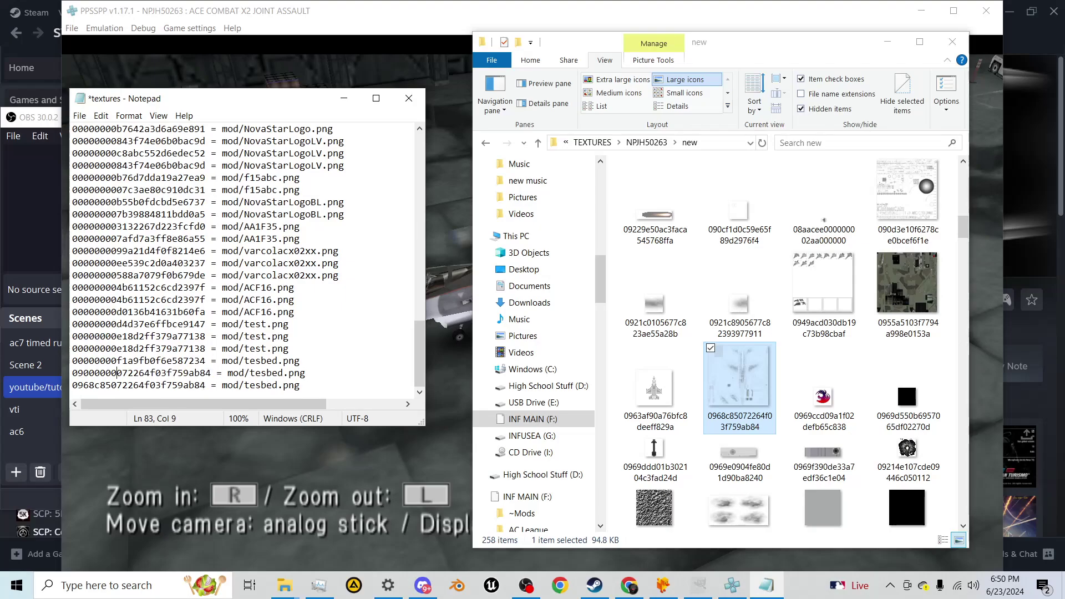
{"action": "key", "text": "BackSpace"}
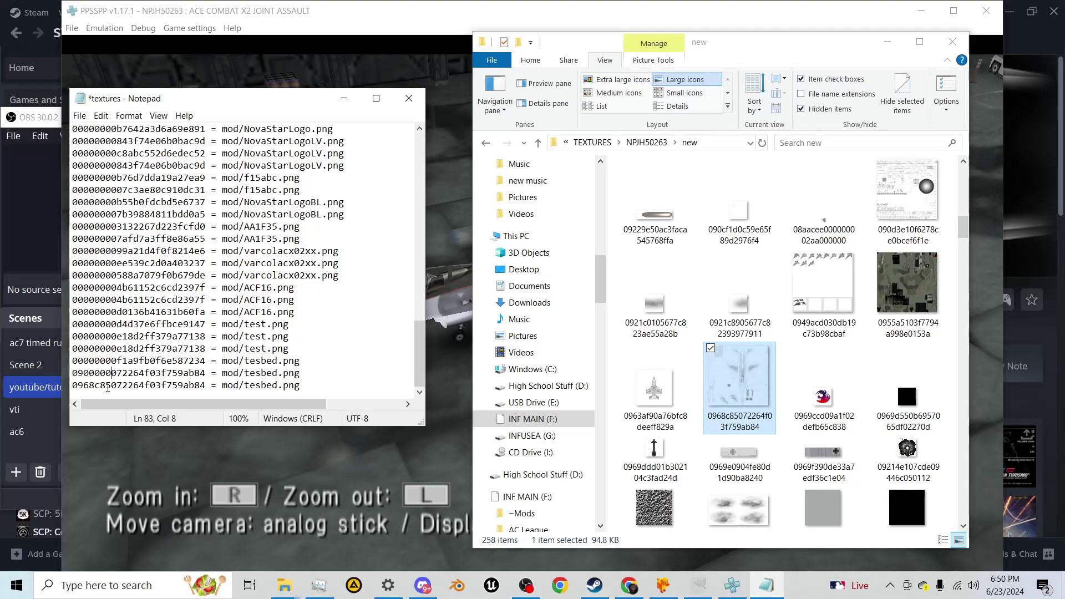
{"action": "type", "text": "000000"}
{"action": "left_click", "coordinate": [79, 116]}
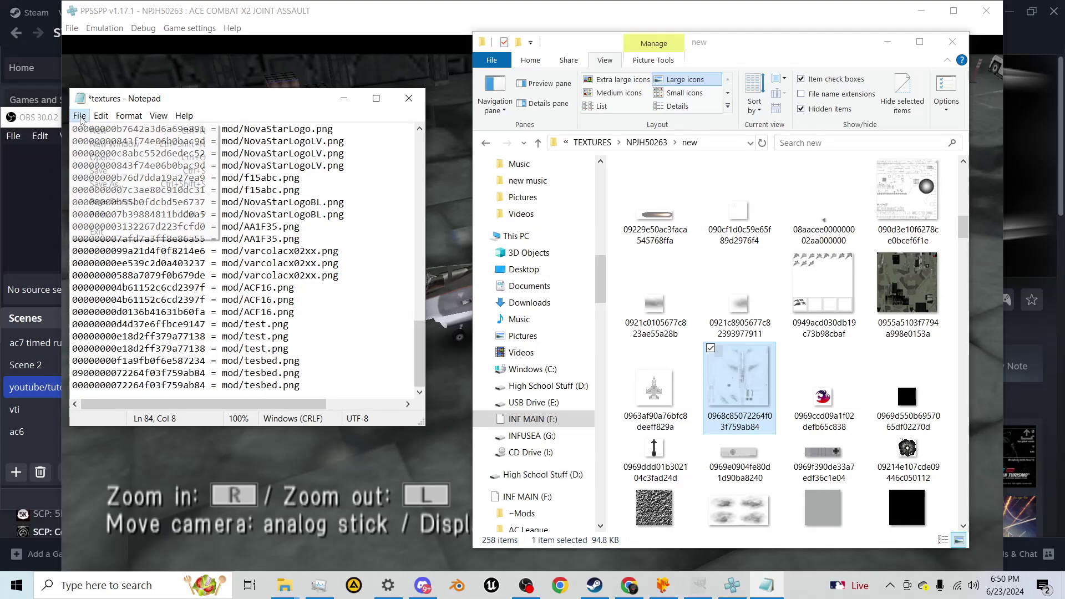
{"action": "left_click", "coordinate": [99, 172]}
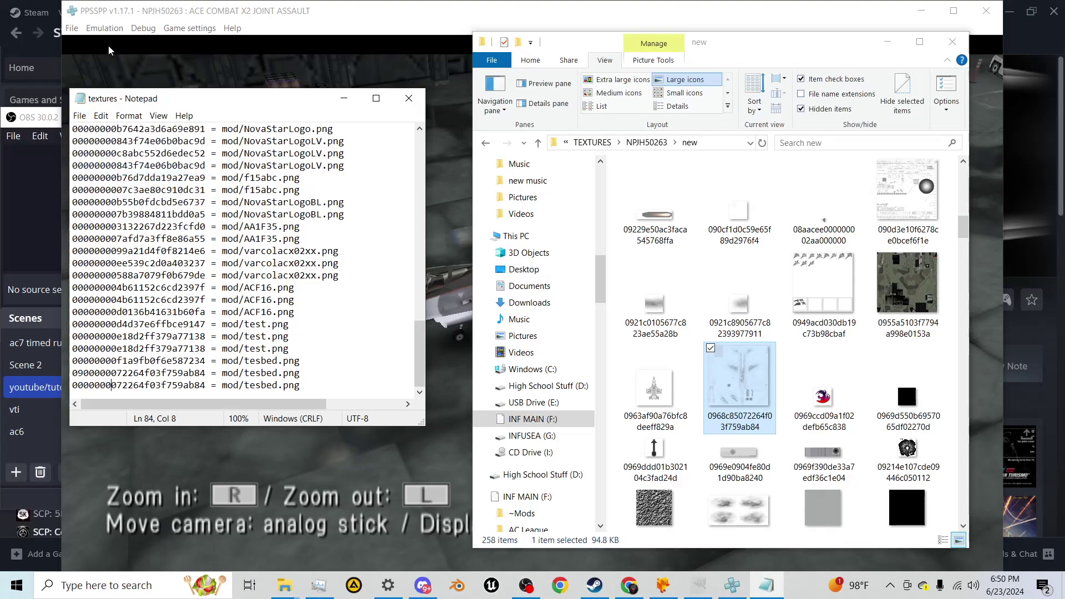
Reset the game and fast-forward the intro to reach the Data Viewer
{"action": "left_click", "coordinate": [72, 29]}
{"action": "mouse_move", "coordinate": [104, 28]}
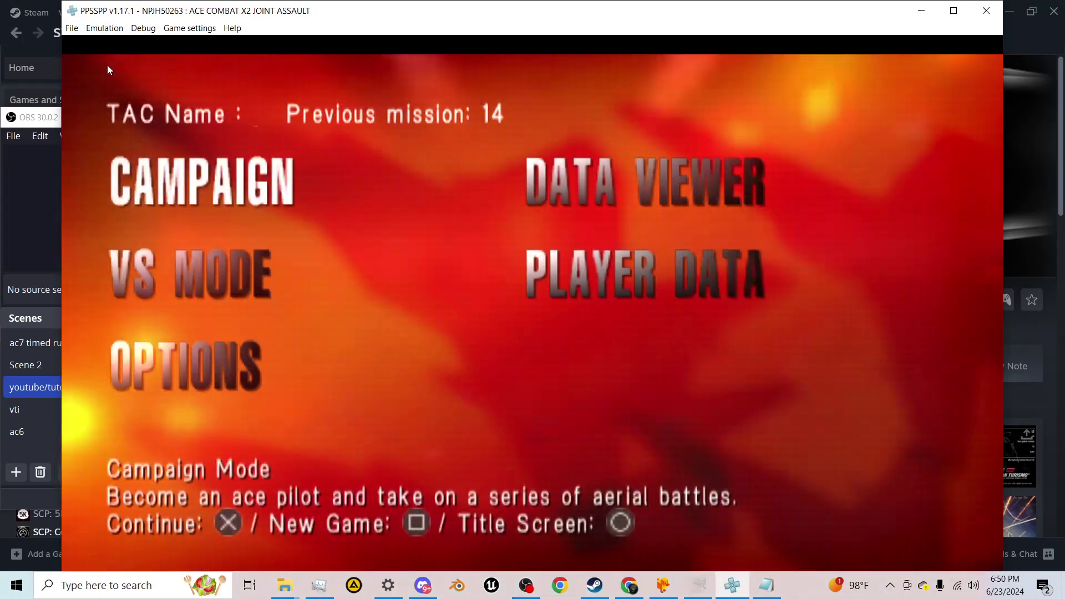
{"action": "key", "text": "grave"}
{"action": "key", "text": "Right"}
{"action": "key", "text": "z"}
{"action": "key", "text": "grave"}
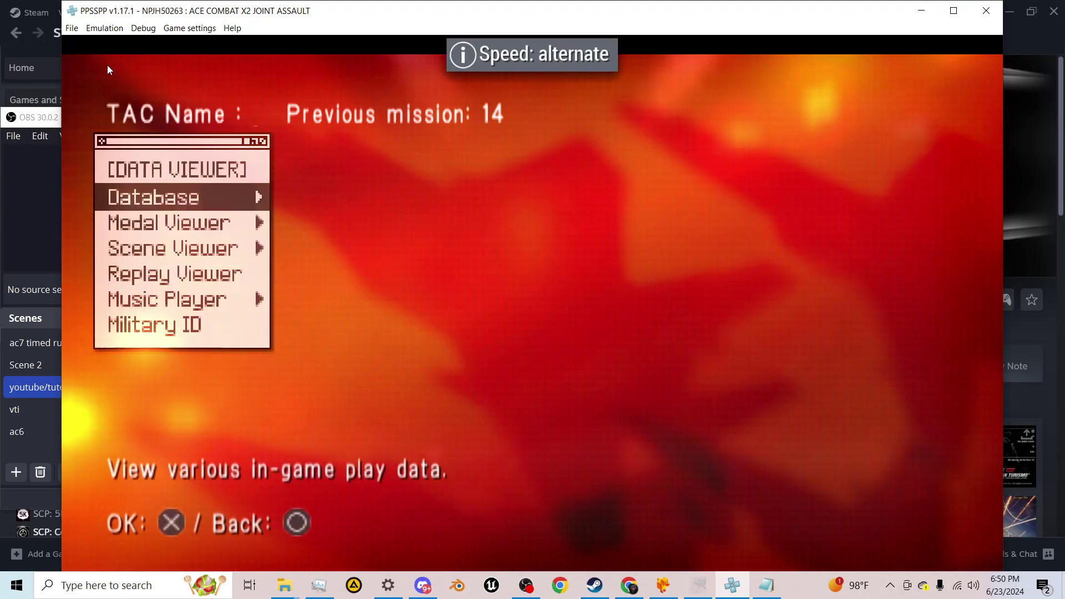
Show the F-16C from Fighter Plane Data in grey colour 06, with info panels hidden
{"action": "key", "text": "z"}
{"action": "key", "text": "Down"}
{"action": "key", "text": "Down"}
{"action": "key", "text": "z"}
{"action": "key", "text": "Left"}
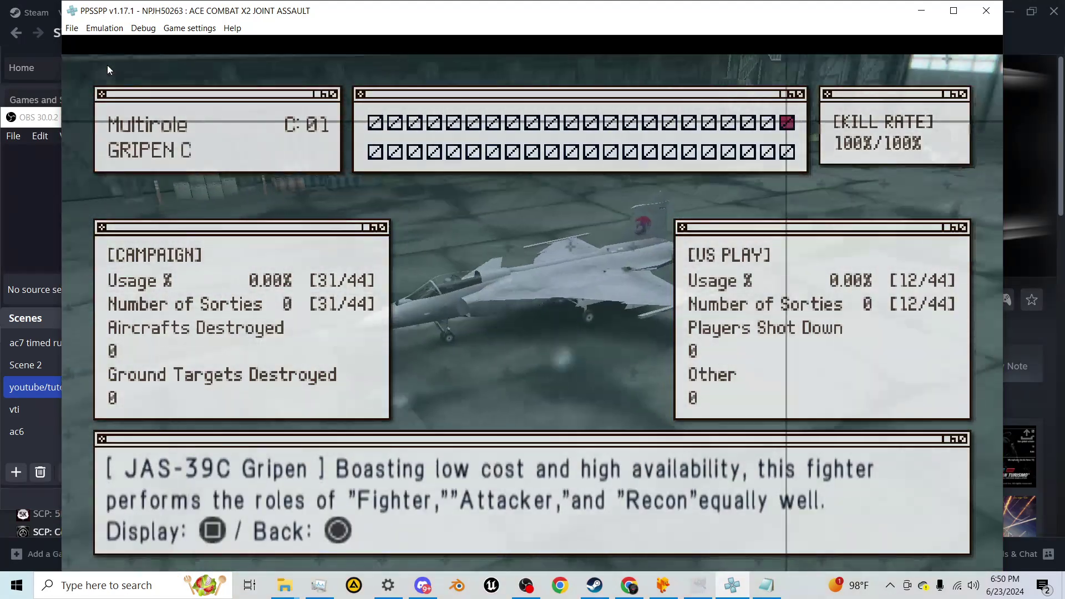
{"action": "key", "text": "Left"}
{"action": "key", "text": "Left"}
{"action": "key", "text": "Left"}
{"action": "key", "text": "Left"}
{"action": "key", "text": "Left"}
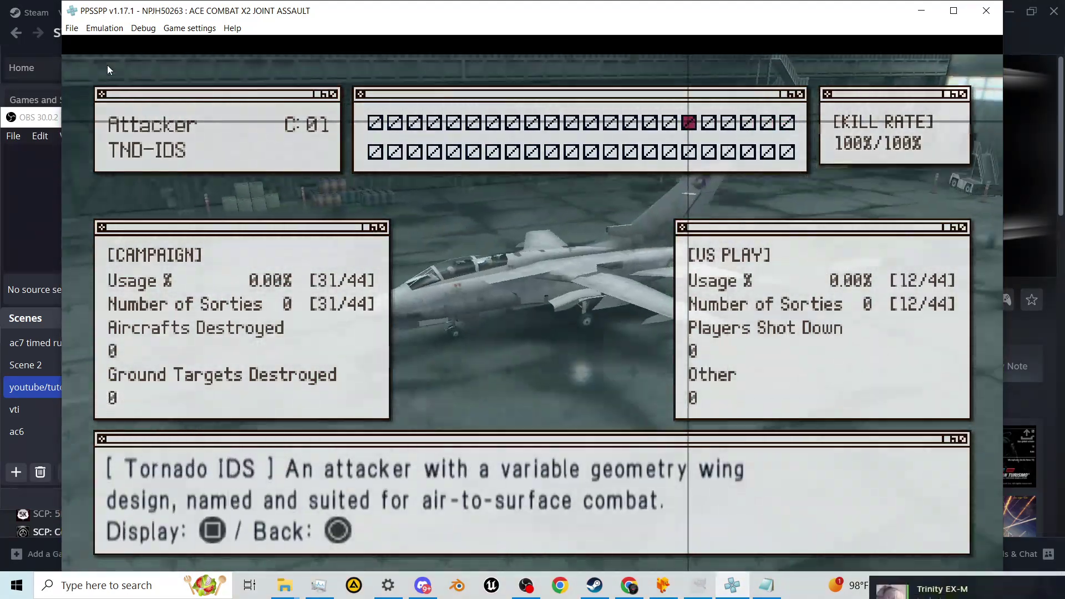
{"action": "key", "text": "Left"}
{"action": "key", "text": "Left"}
{"action": "key", "text": "Left"}
{"action": "key", "text": "Left"}
{"action": "key", "text": "Left"}
{"action": "key", "text": "Left"}
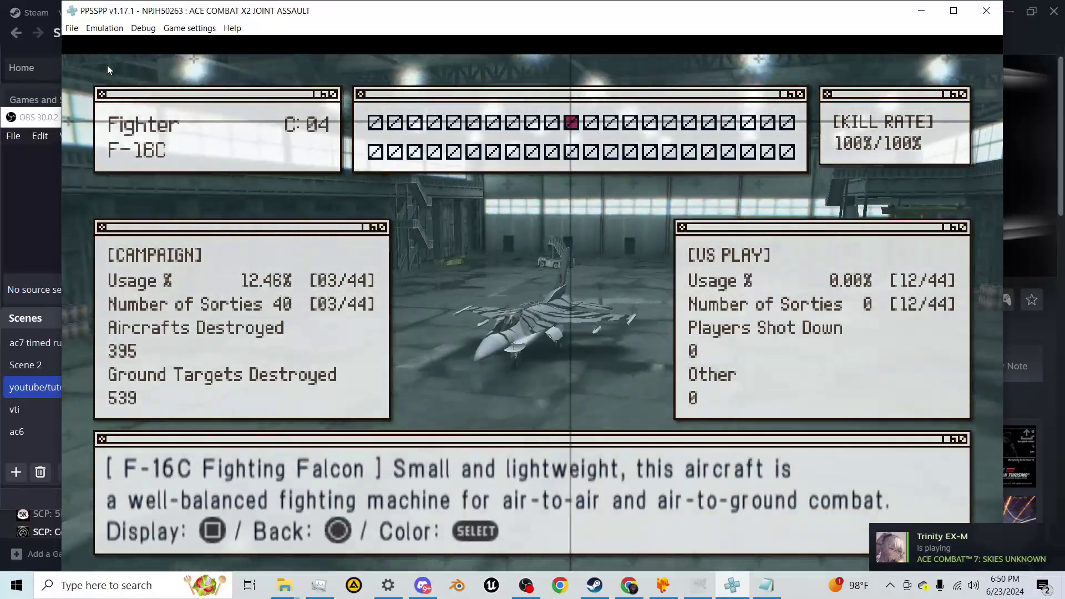
{"action": "key", "text": "v"}
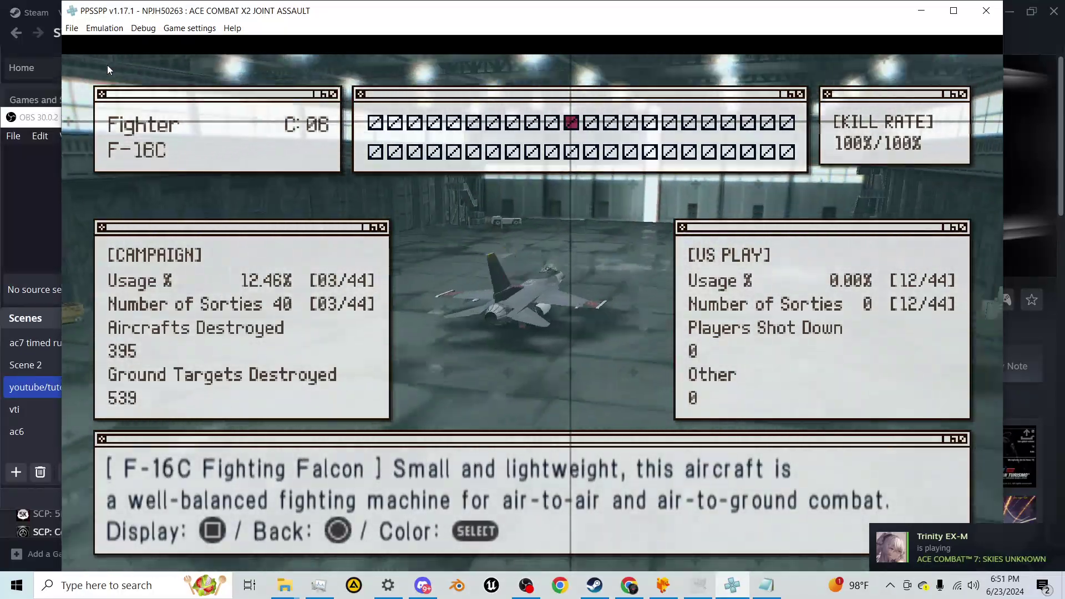
{"action": "key", "text": "a"}
{"action": "key", "text": "l"}
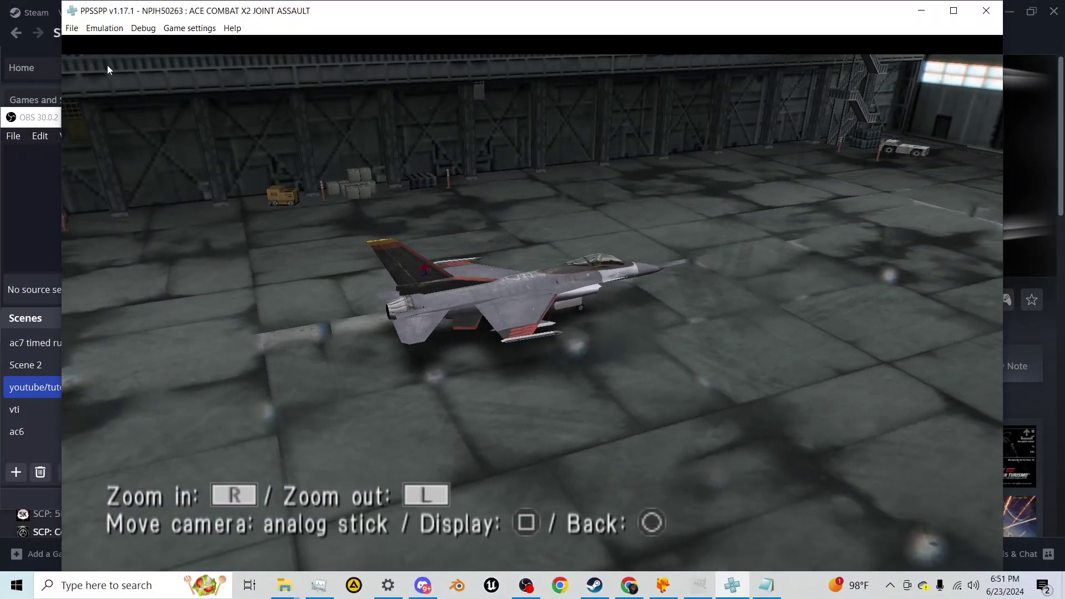
{"action": "key", "text": "j"}
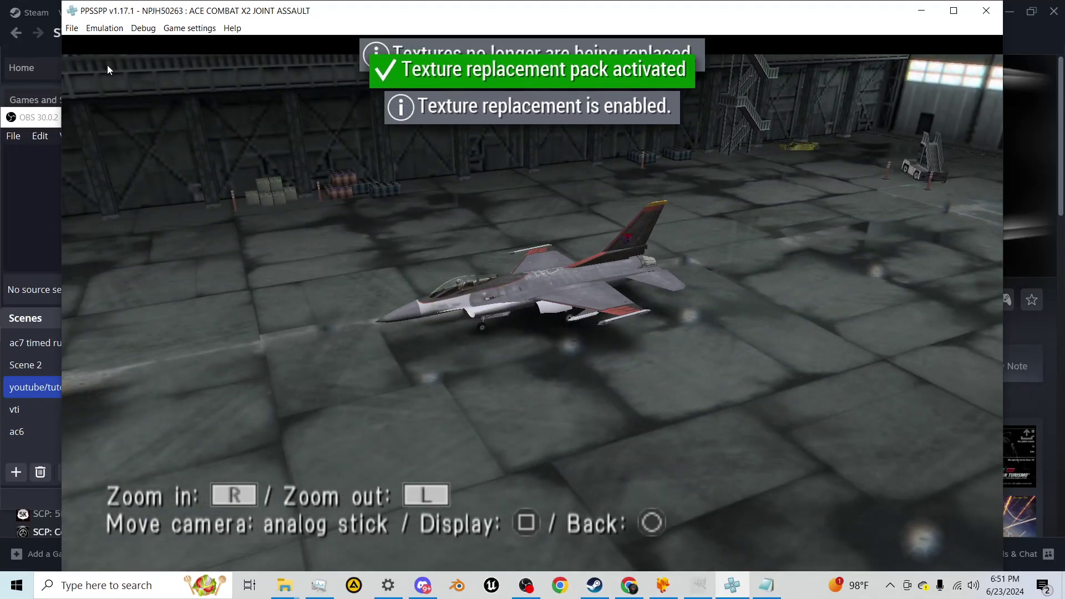
{"action": "key", "text": "j"}
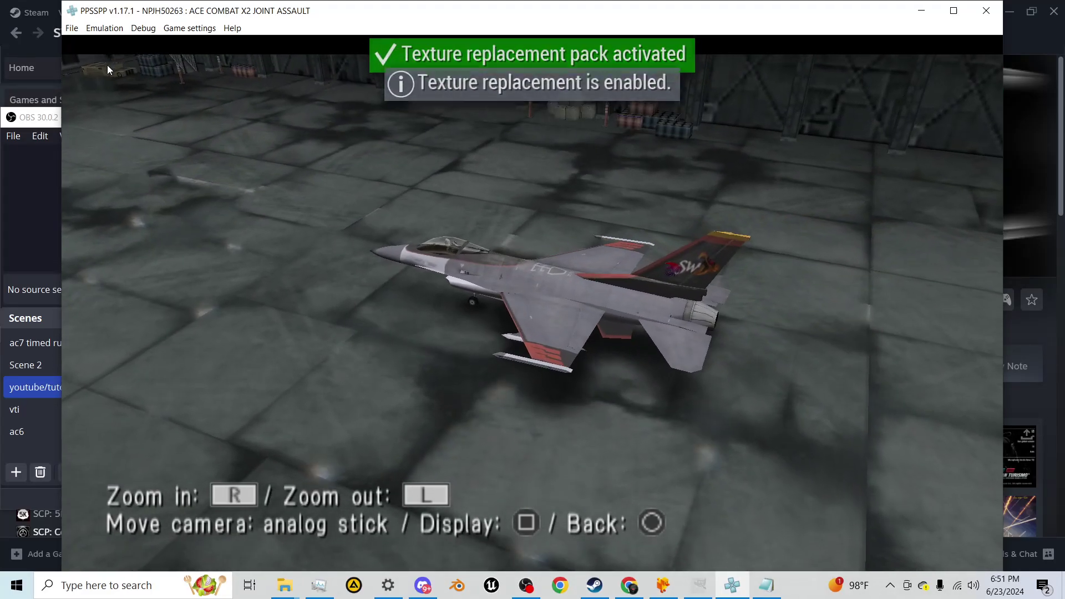
{"action": "key", "text": "j"}
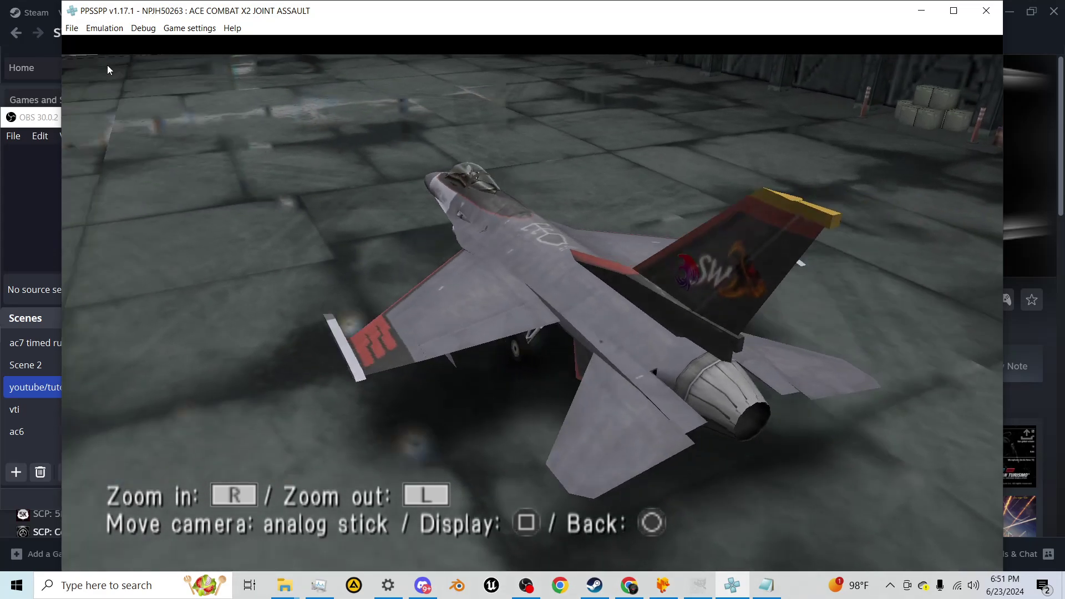
{"action": "key", "text": "j"}
{"action": "key", "text": "j"}
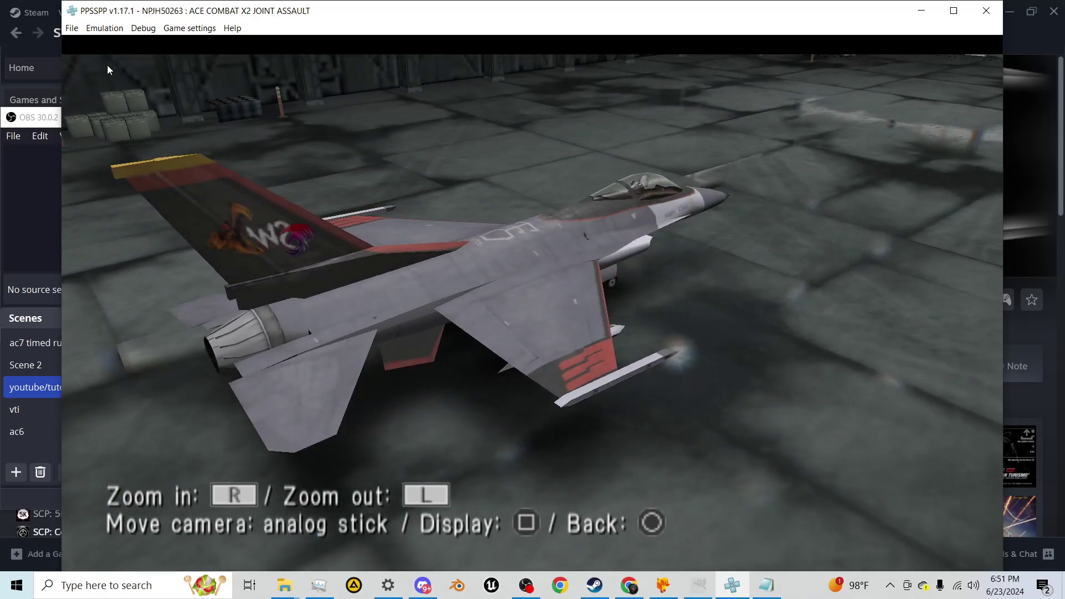
{"action": "key", "text": "t"}
{"action": "key", "text": "t"}
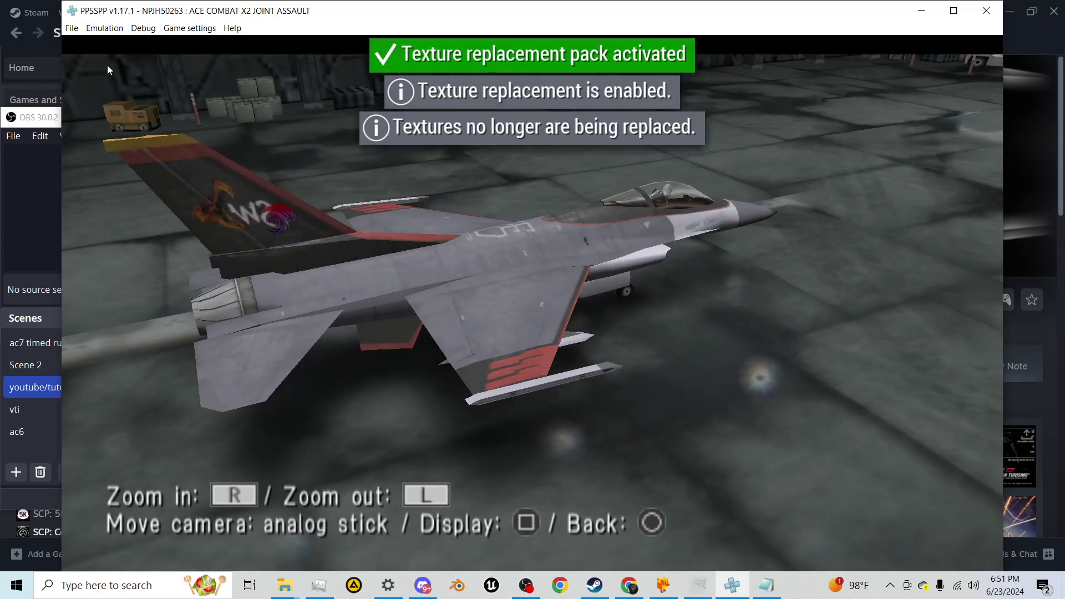
{"action": "key", "text": "t"}
{"action": "key", "text": "t"}
{"action": "key", "text": "t"}
{"action": "key", "text": "t"}
{"action": "key", "text": "t"}
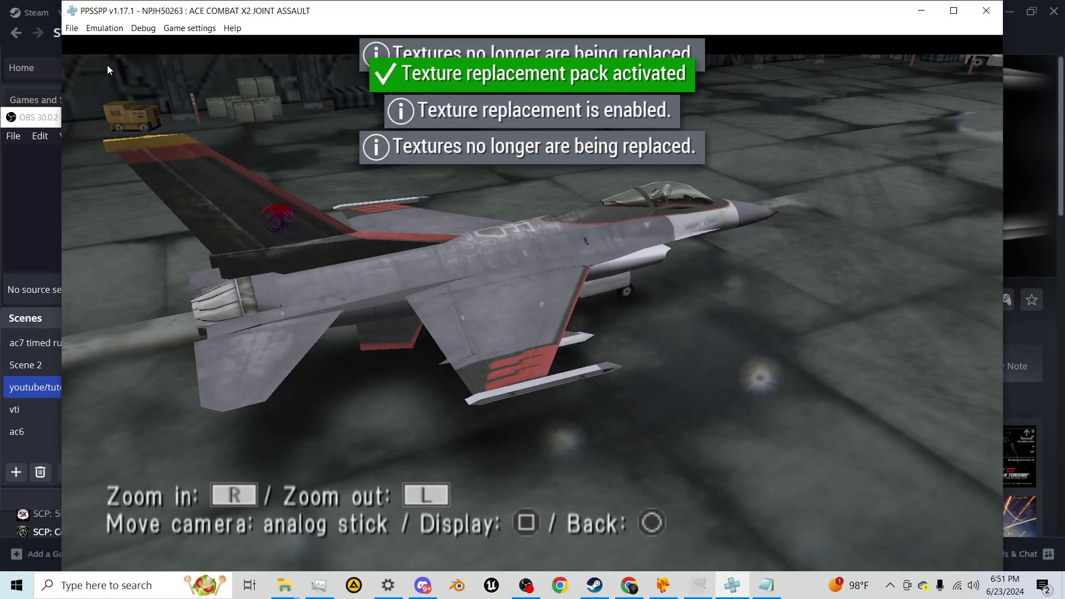
{"action": "key", "text": "F8"}
{"action": "key", "text": "F8"}
{"action": "key", "text": "F8"}
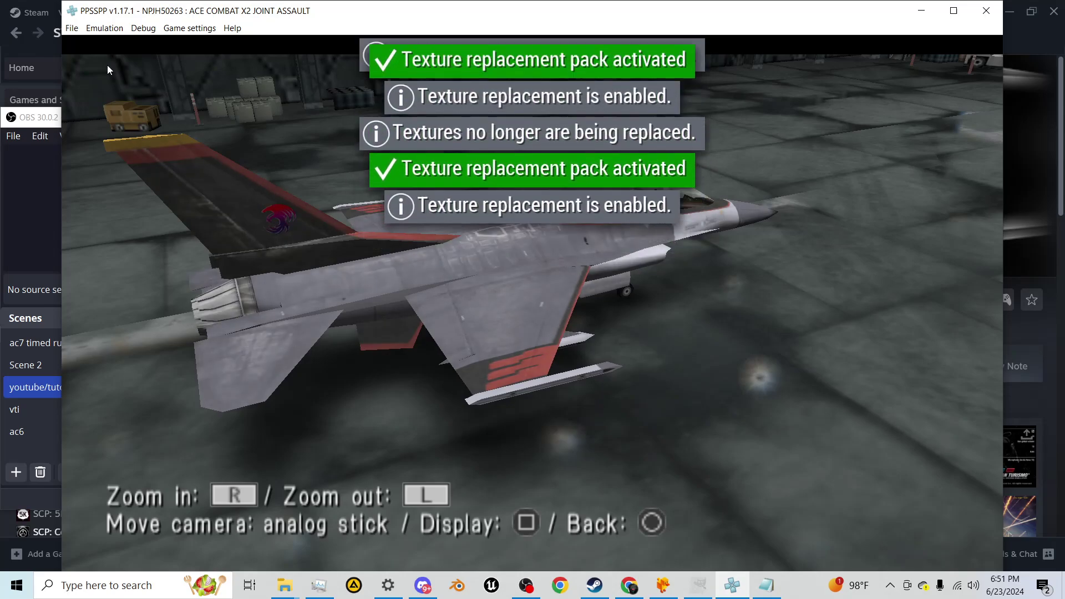
{"action": "key", "text": "F8"}
{"action": "key", "text": "F8"}
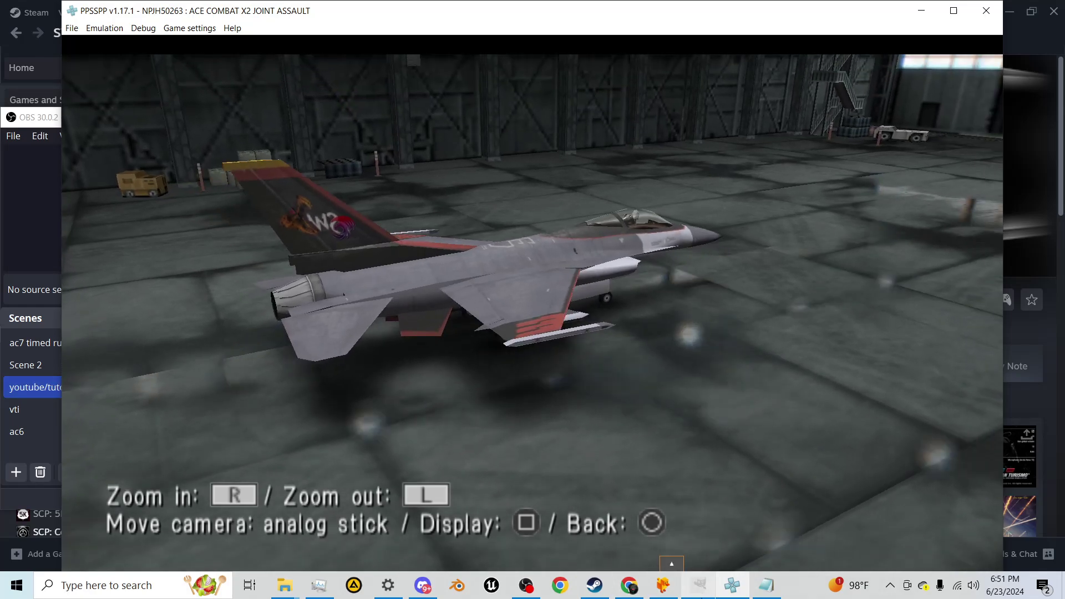
Set Visible #1 to 100 opacity, adjust layer visibility, and select the LethalSkies.png copy layer
{"action": "left_click", "coordinate": [699, 585]}
{"action": "left_click_drag", "start_coordinate": [979, 334], "coordinate": [1050, 425]}
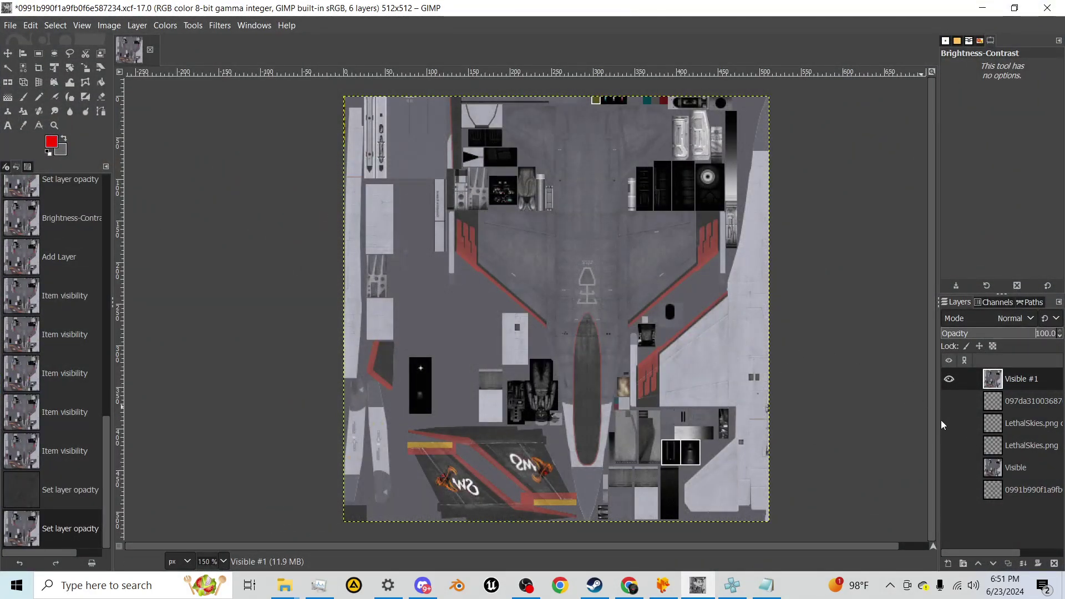
{"action": "left_click", "coordinate": [950, 378]}
{"action": "left_click", "coordinate": [949, 401]}
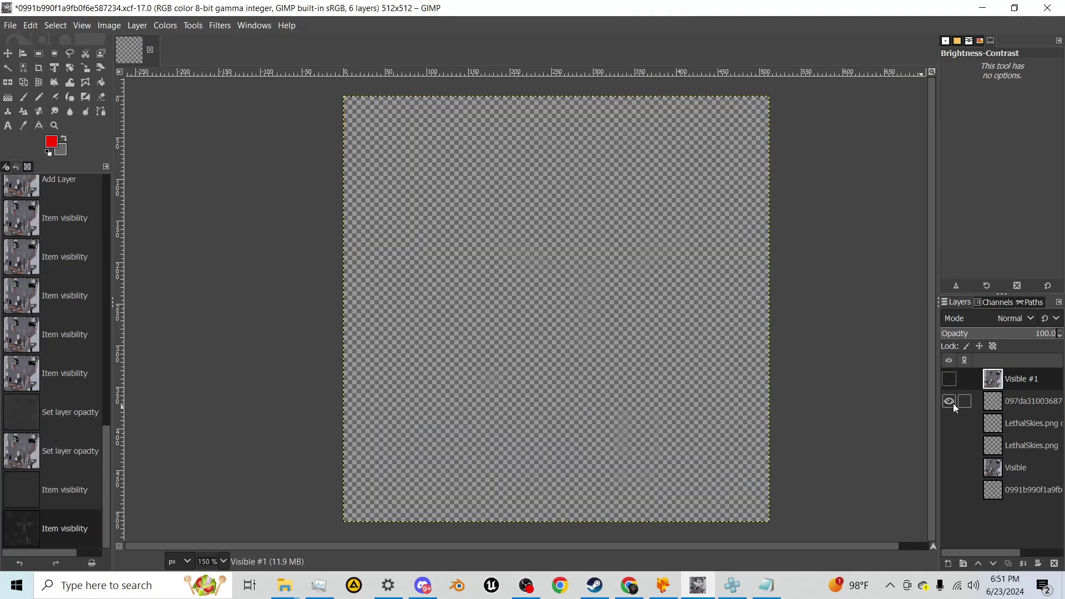
{"action": "left_click", "coordinate": [949, 423]}
{"action": "left_click", "coordinate": [950, 445]}
{"action": "left_click", "coordinate": [950, 468]}
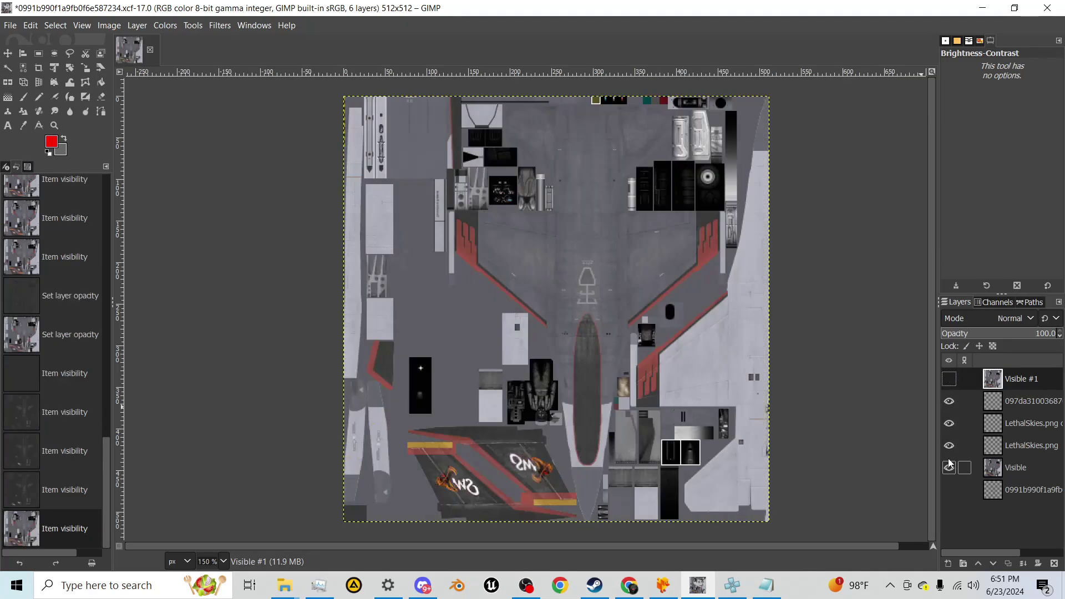
{"action": "left_click", "coordinate": [949, 490]}
{"action": "left_click", "coordinate": [1019, 444]}
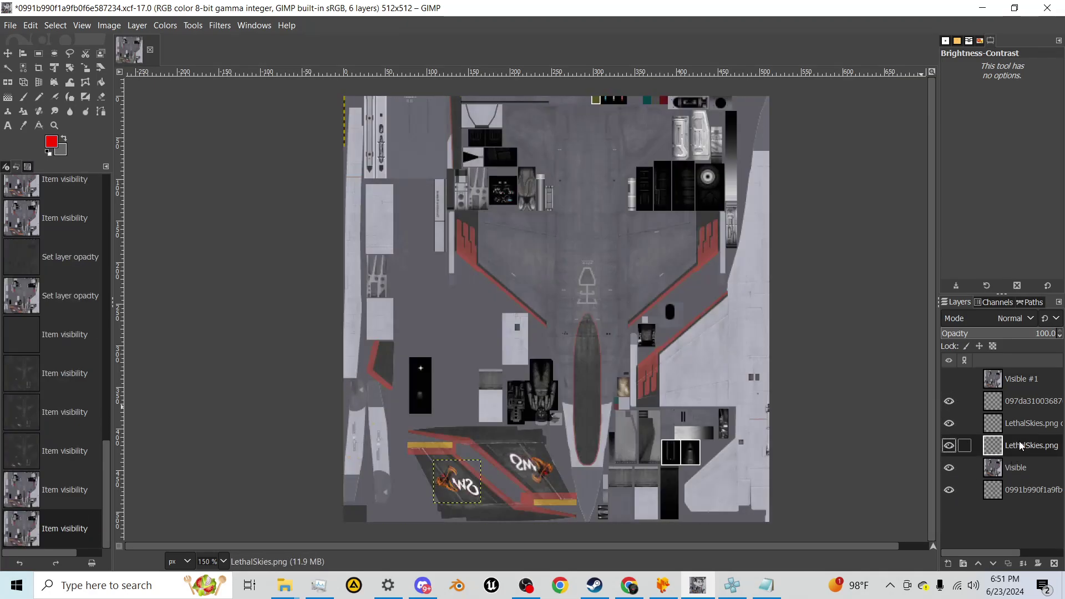
{"action": "key", "text": "Page_Up"}
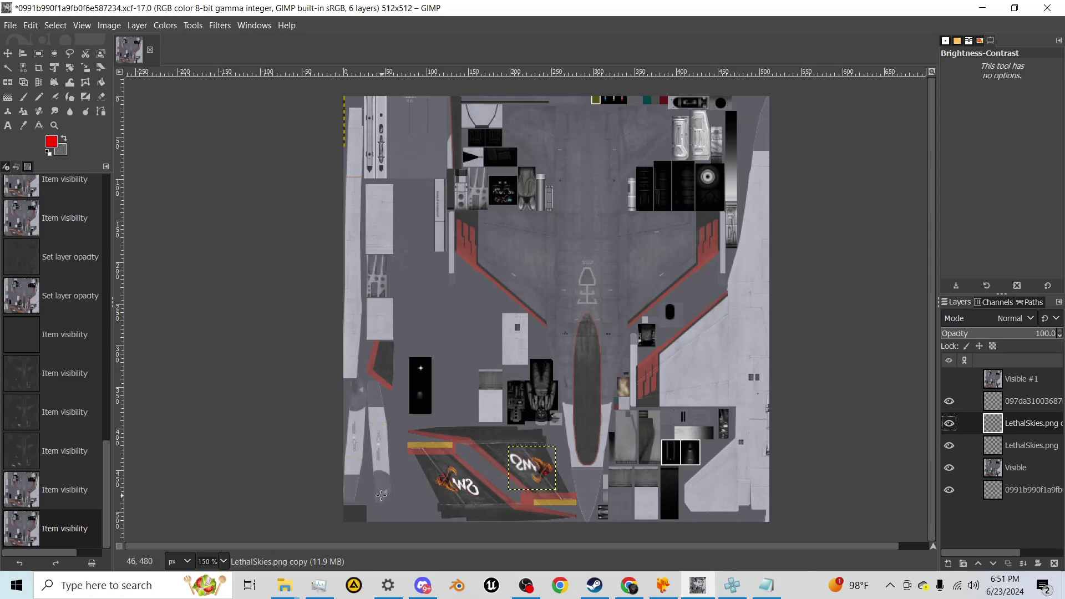
Flip the SW emblem copy horizontally and shift it by -14, -9
{"action": "right_click", "coordinate": [539, 477]}
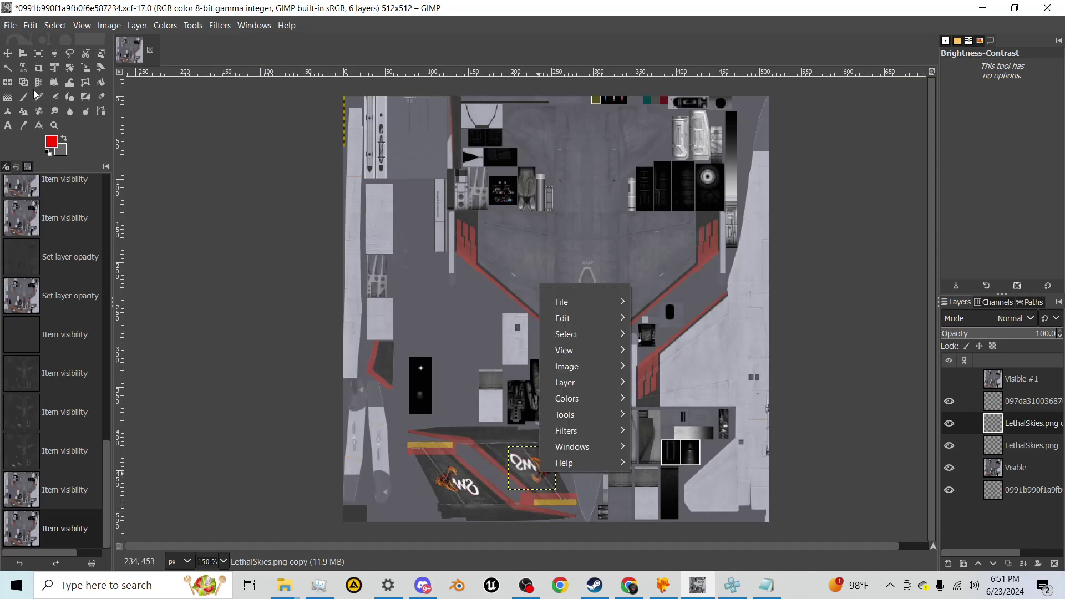
{"action": "left_click", "coordinate": [8, 82]}
{"action": "left_click", "coordinate": [7, 82]}
{"action": "left_click", "coordinate": [533, 463]}
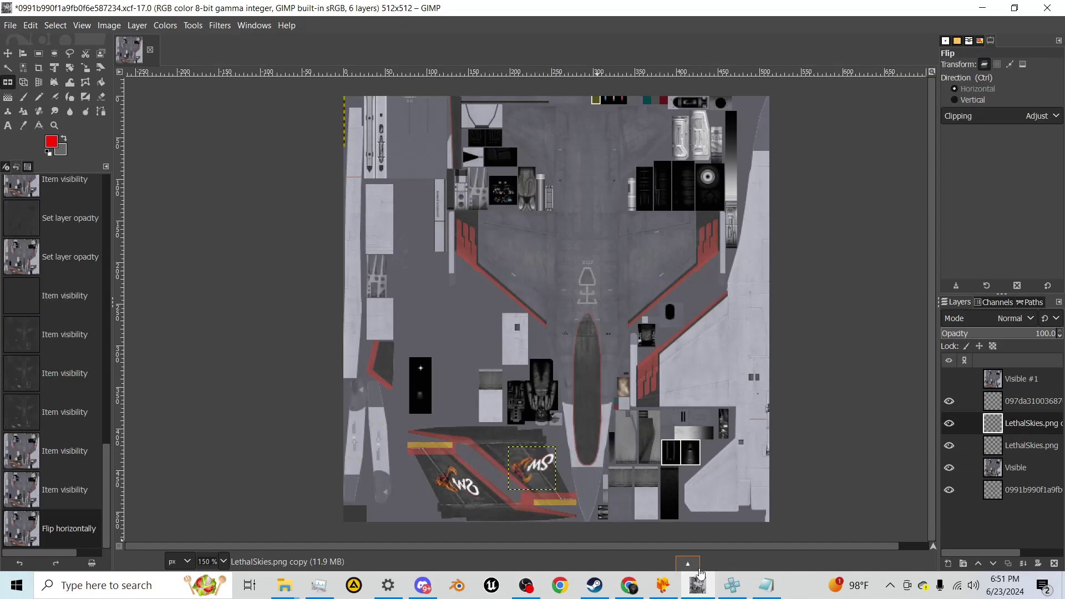
{"action": "left_click", "coordinate": [8, 54]}
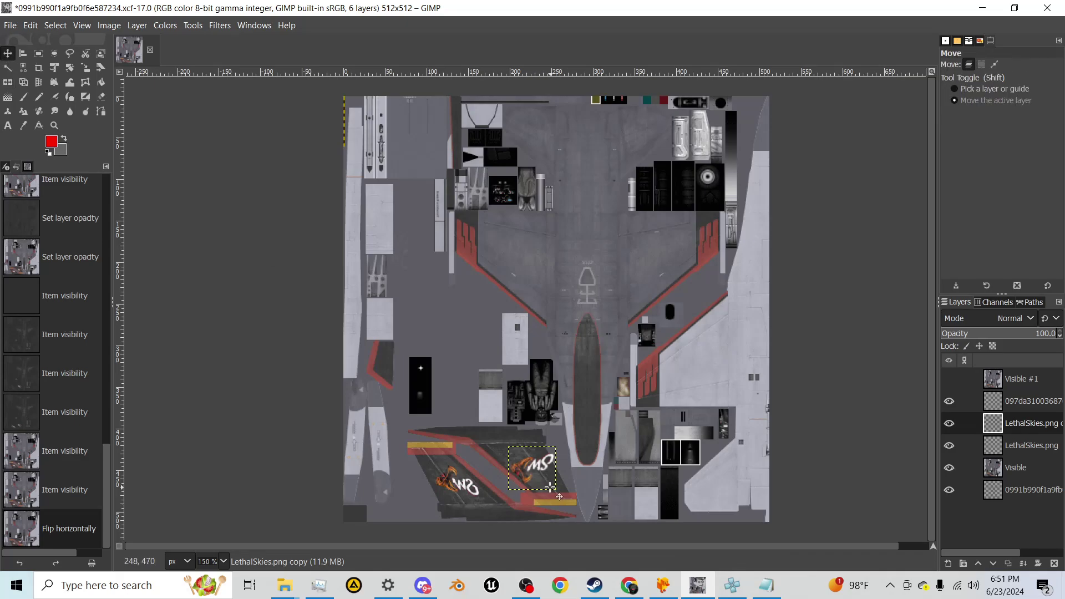
{"action": "left_click_drag", "start_coordinate": [549, 487], "coordinate": [531, 477]}
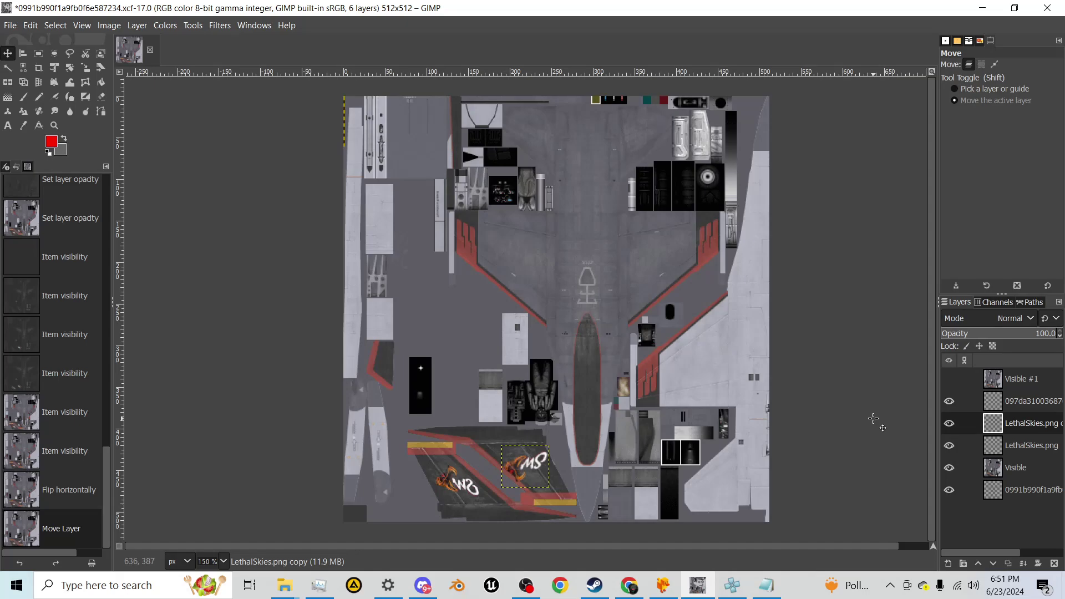
Create Visible #2 at 5.7% opacity and re-export it over mod\TESBED.png
{"action": "left_click", "coordinate": [1017, 402]}
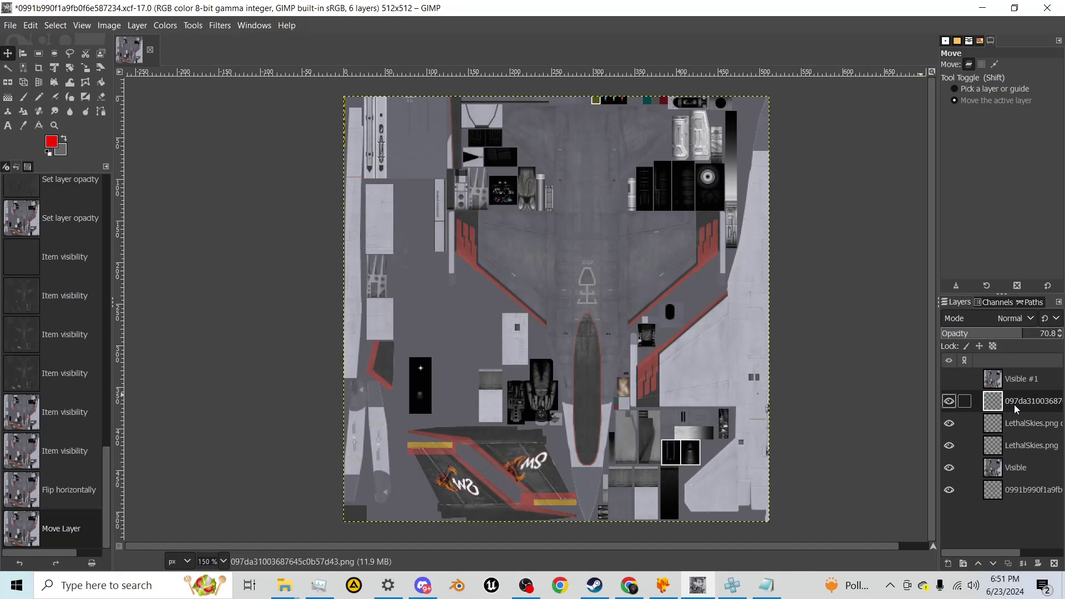
{"action": "right_click", "coordinate": [1017, 404]}
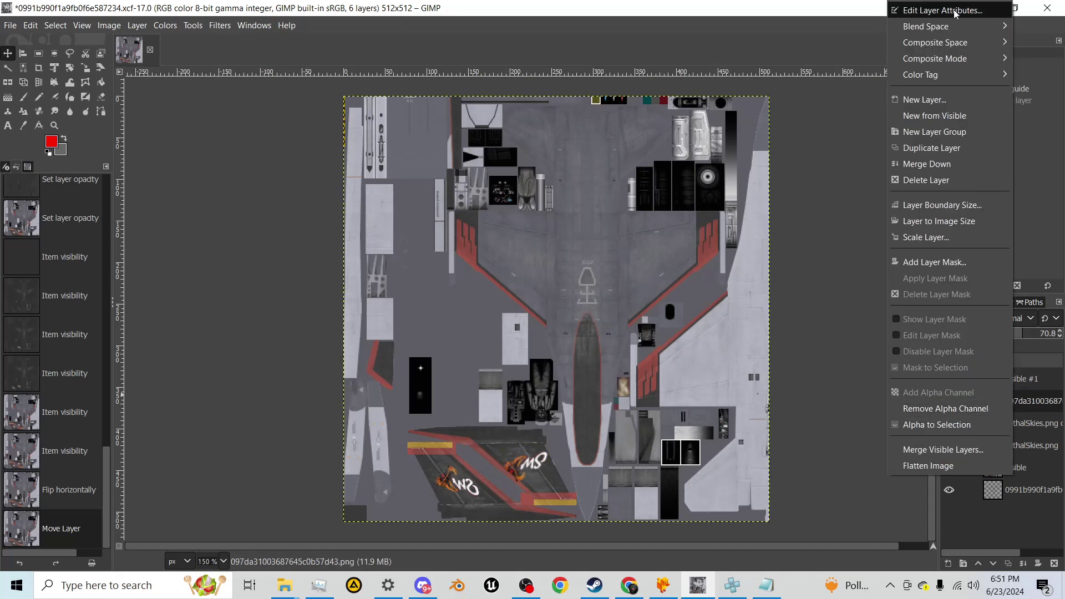
{"action": "left_click", "coordinate": [933, 116]}
{"action": "left_click_drag", "start_coordinate": [957, 423], "coordinate": [958, 498]}
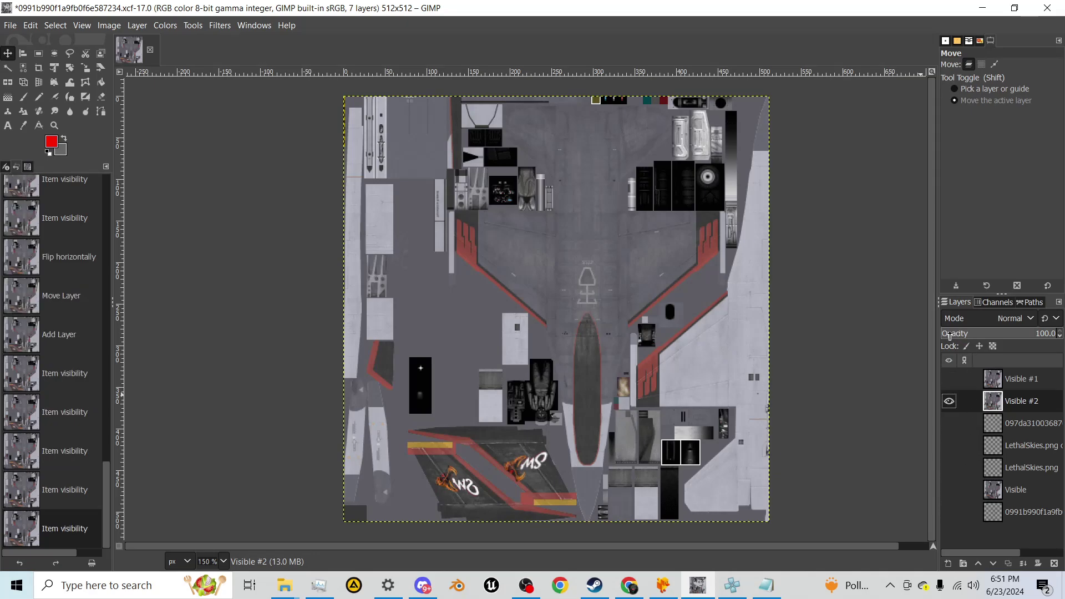
{"action": "left_click", "coordinate": [948, 334]}
{"action": "key", "text": "ctrl+e"}
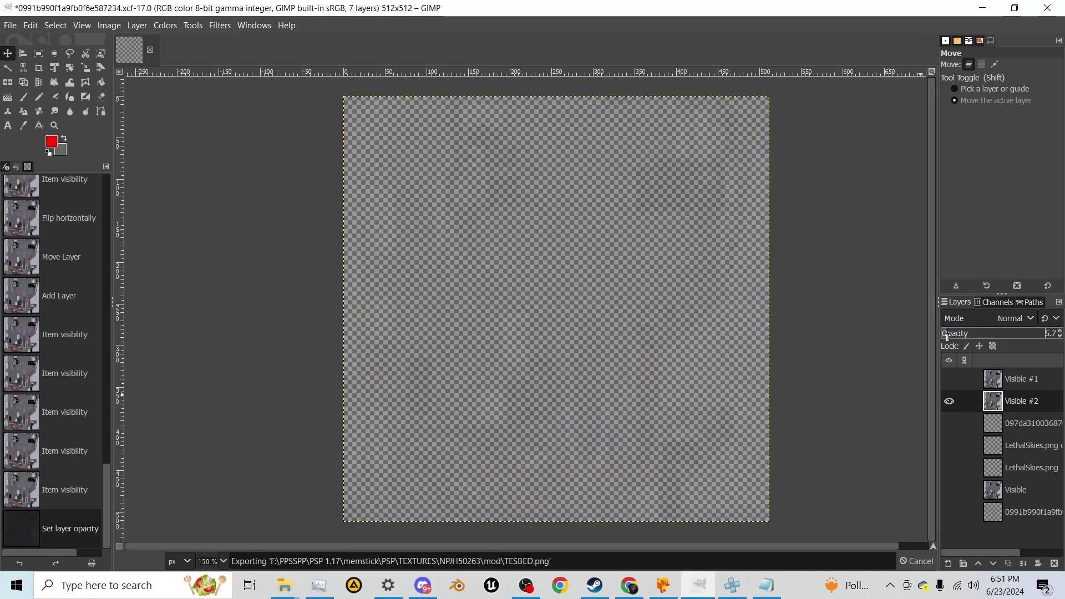
{"action": "mouse_move", "coordinate": [731, 589]}
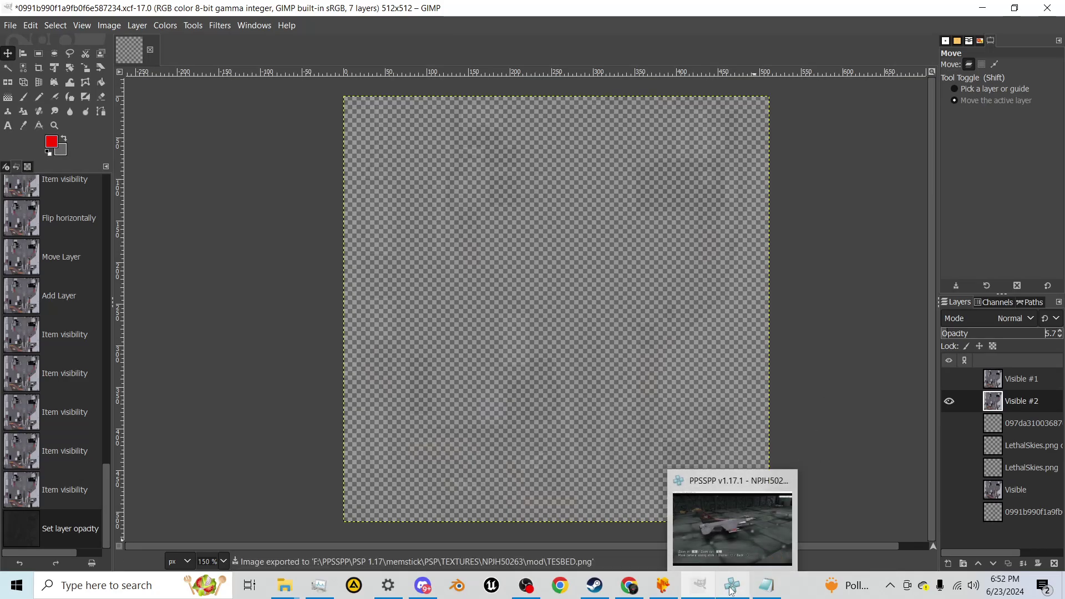
Return to PPSSPP and orbit the camera to inspect the F-16C's SW tail emblems
{"action": "left_click", "coordinate": [769, 515]}
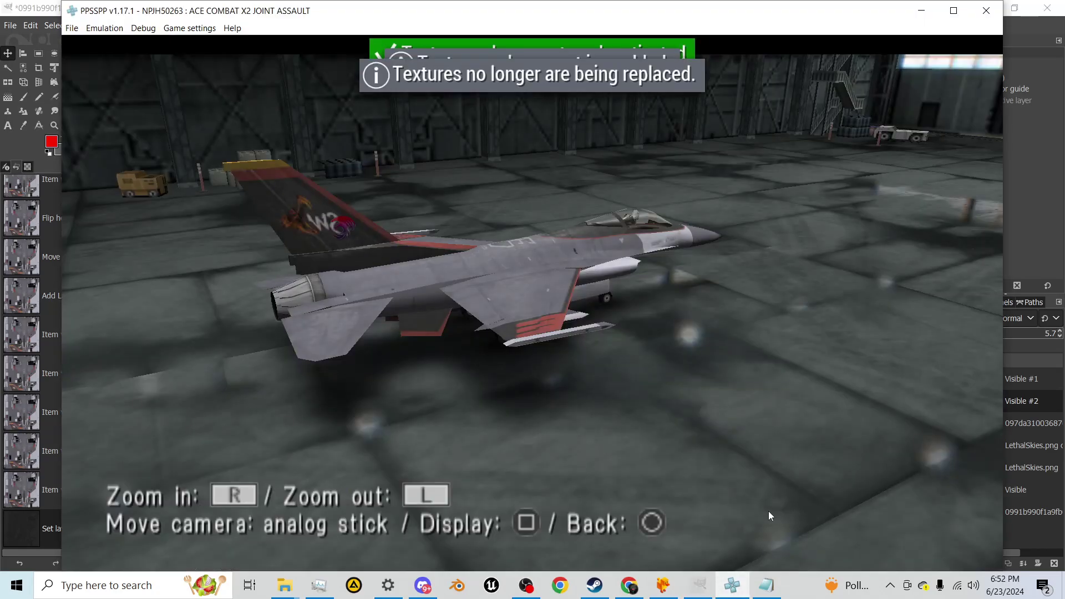
{"action": "key", "text": "j"}
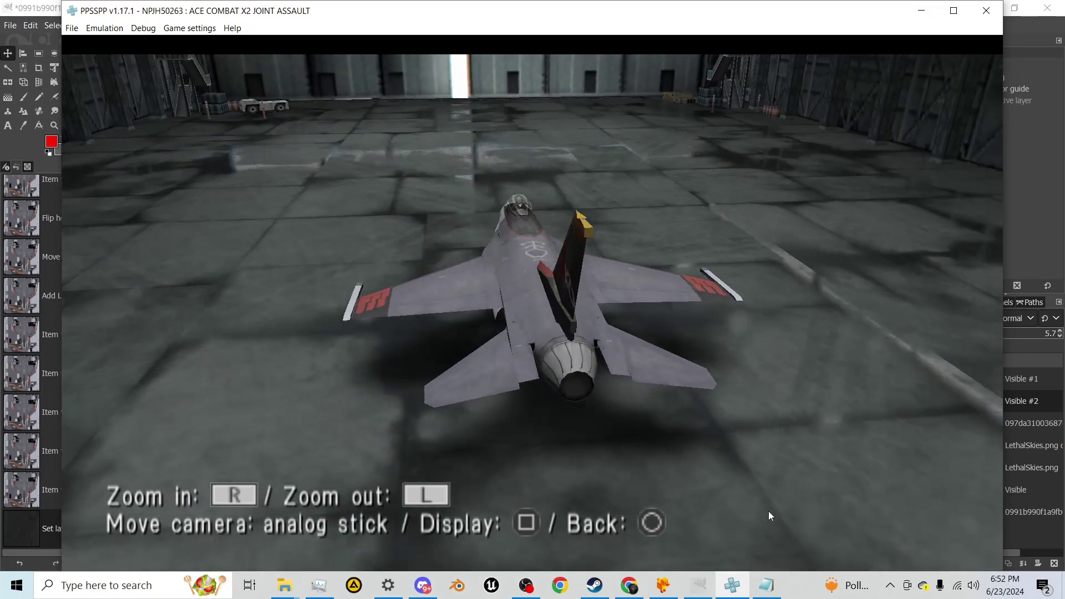
{"action": "key", "text": "i"}
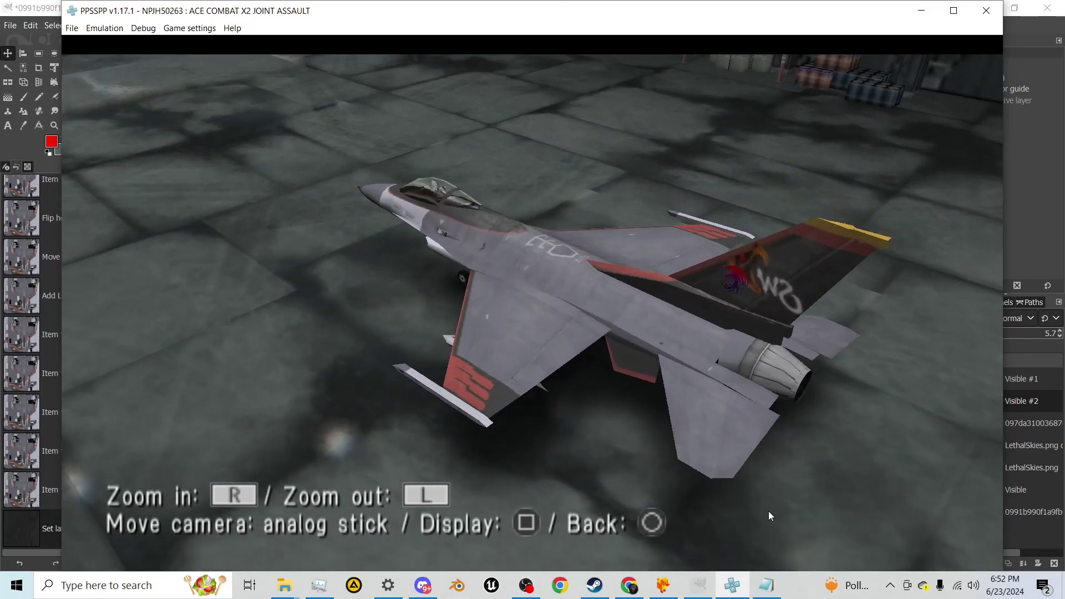